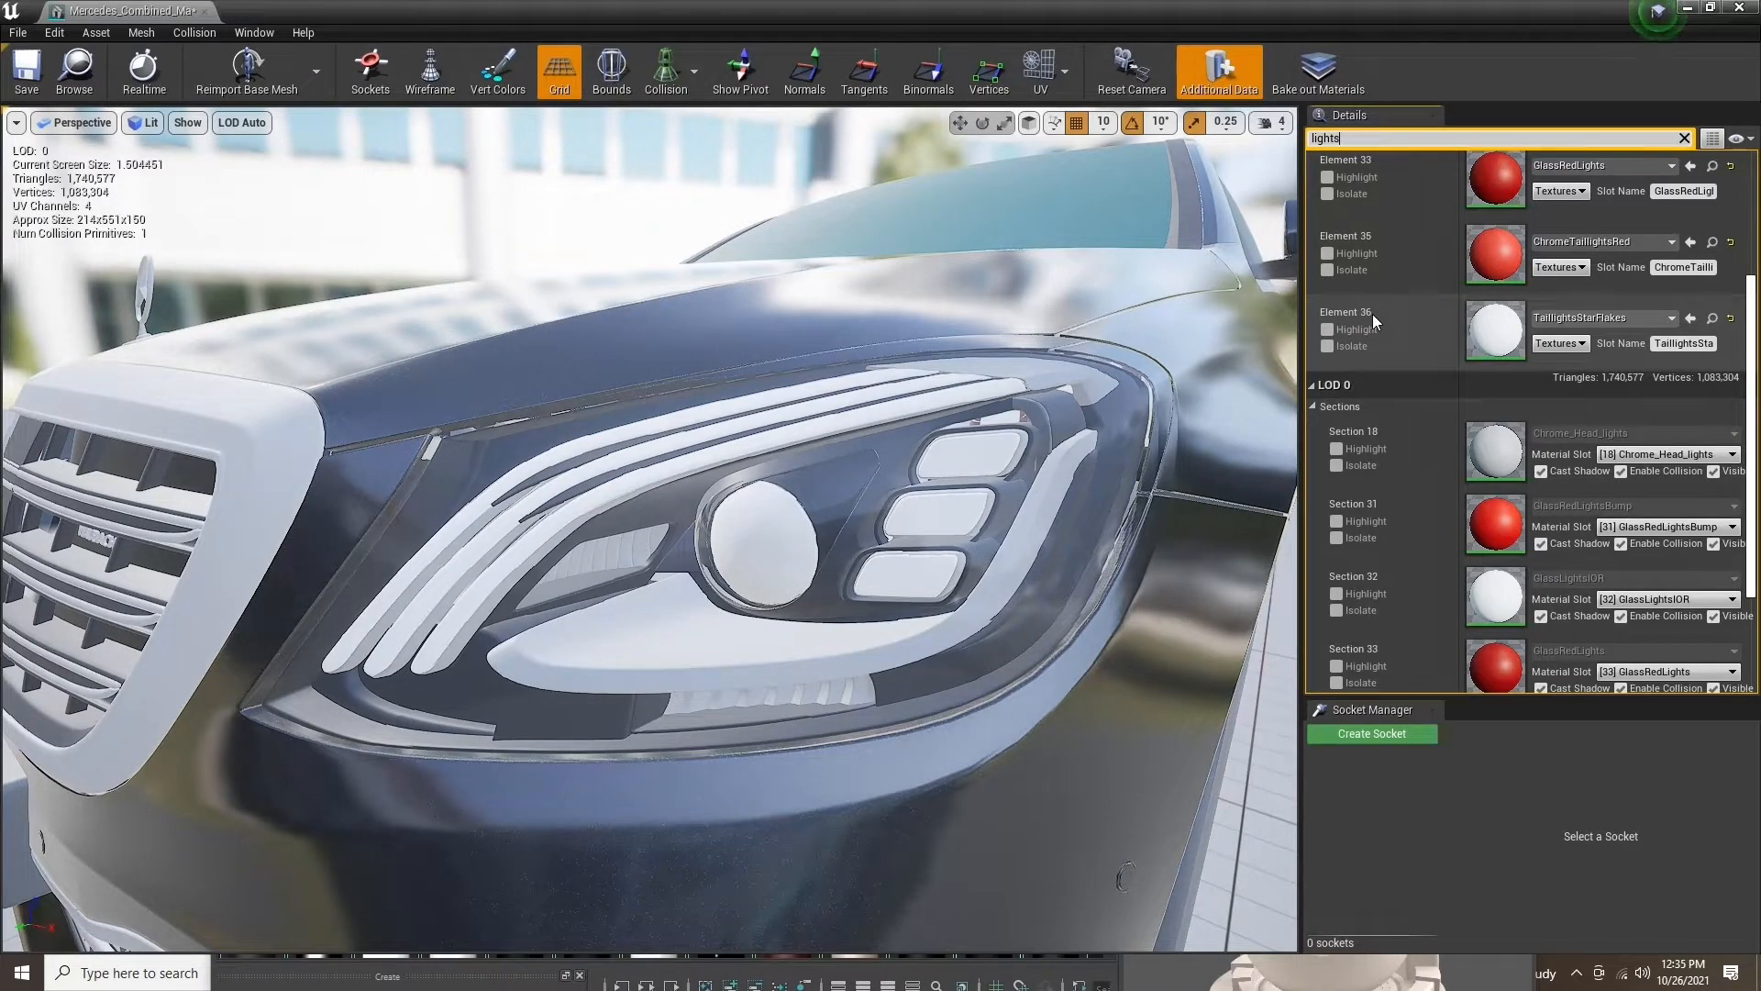
# Open the Exterior > Lights folder of the automotive materials with the mesh editor kept visible above it
pyautogui.scroll(5, 1424, 328)
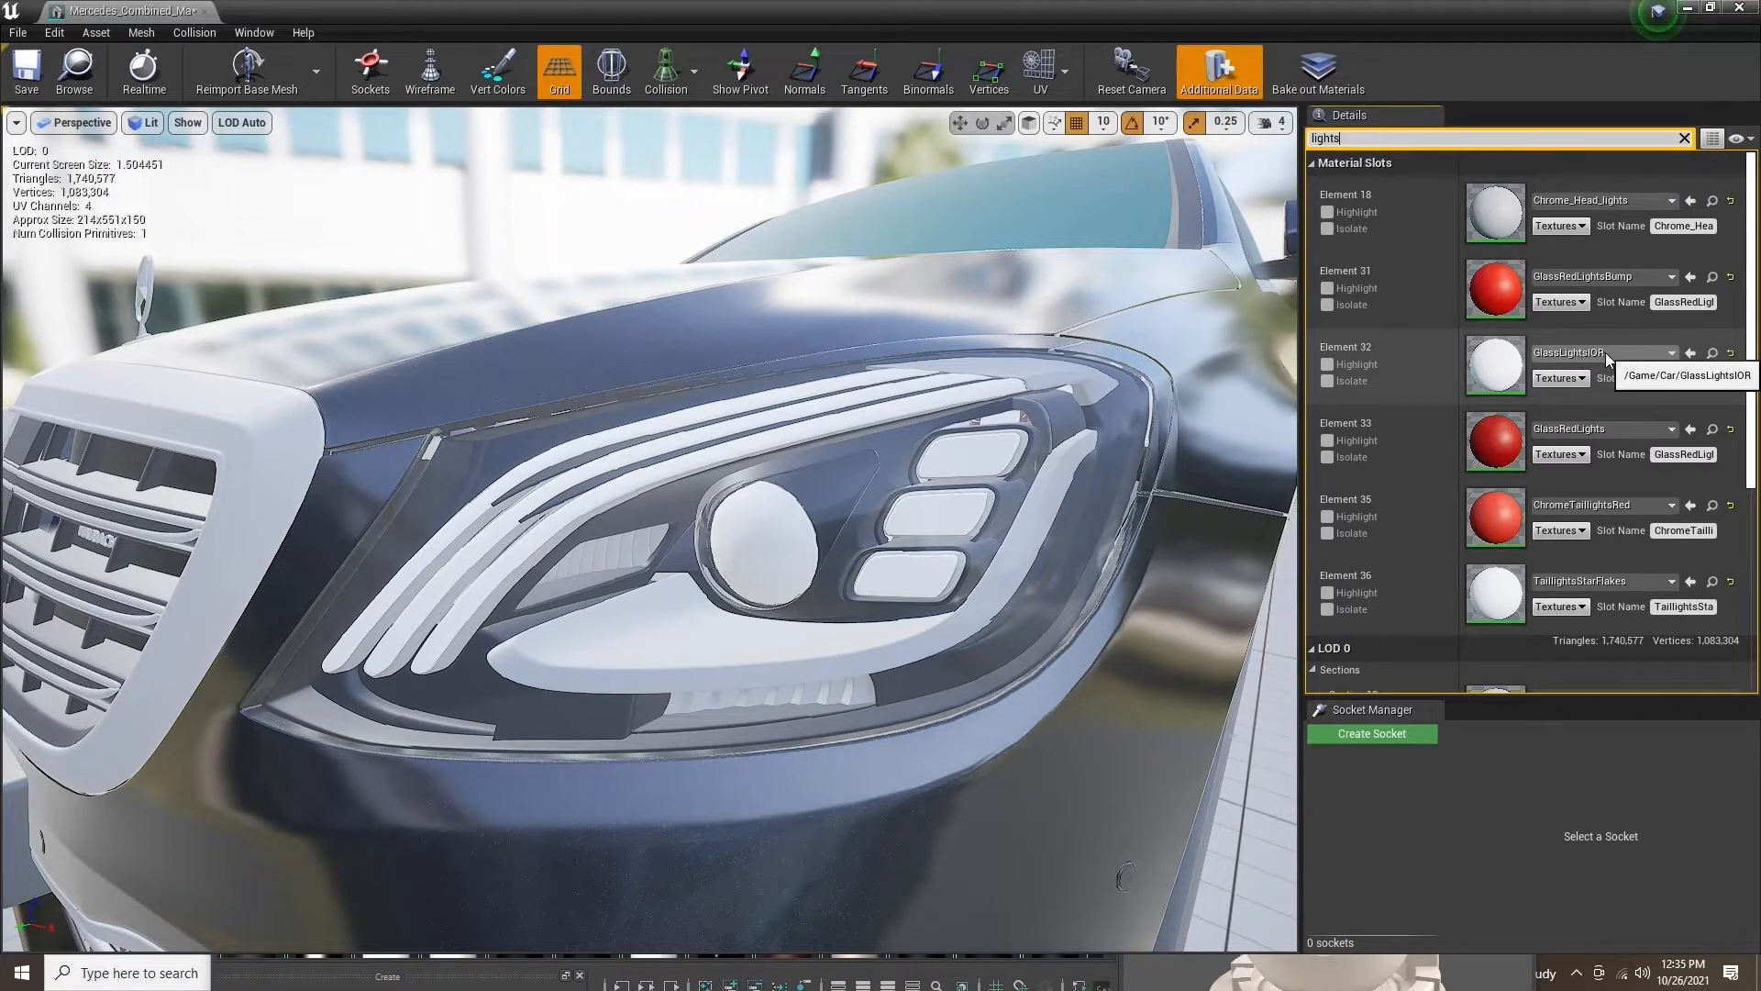
pyautogui.press('super')
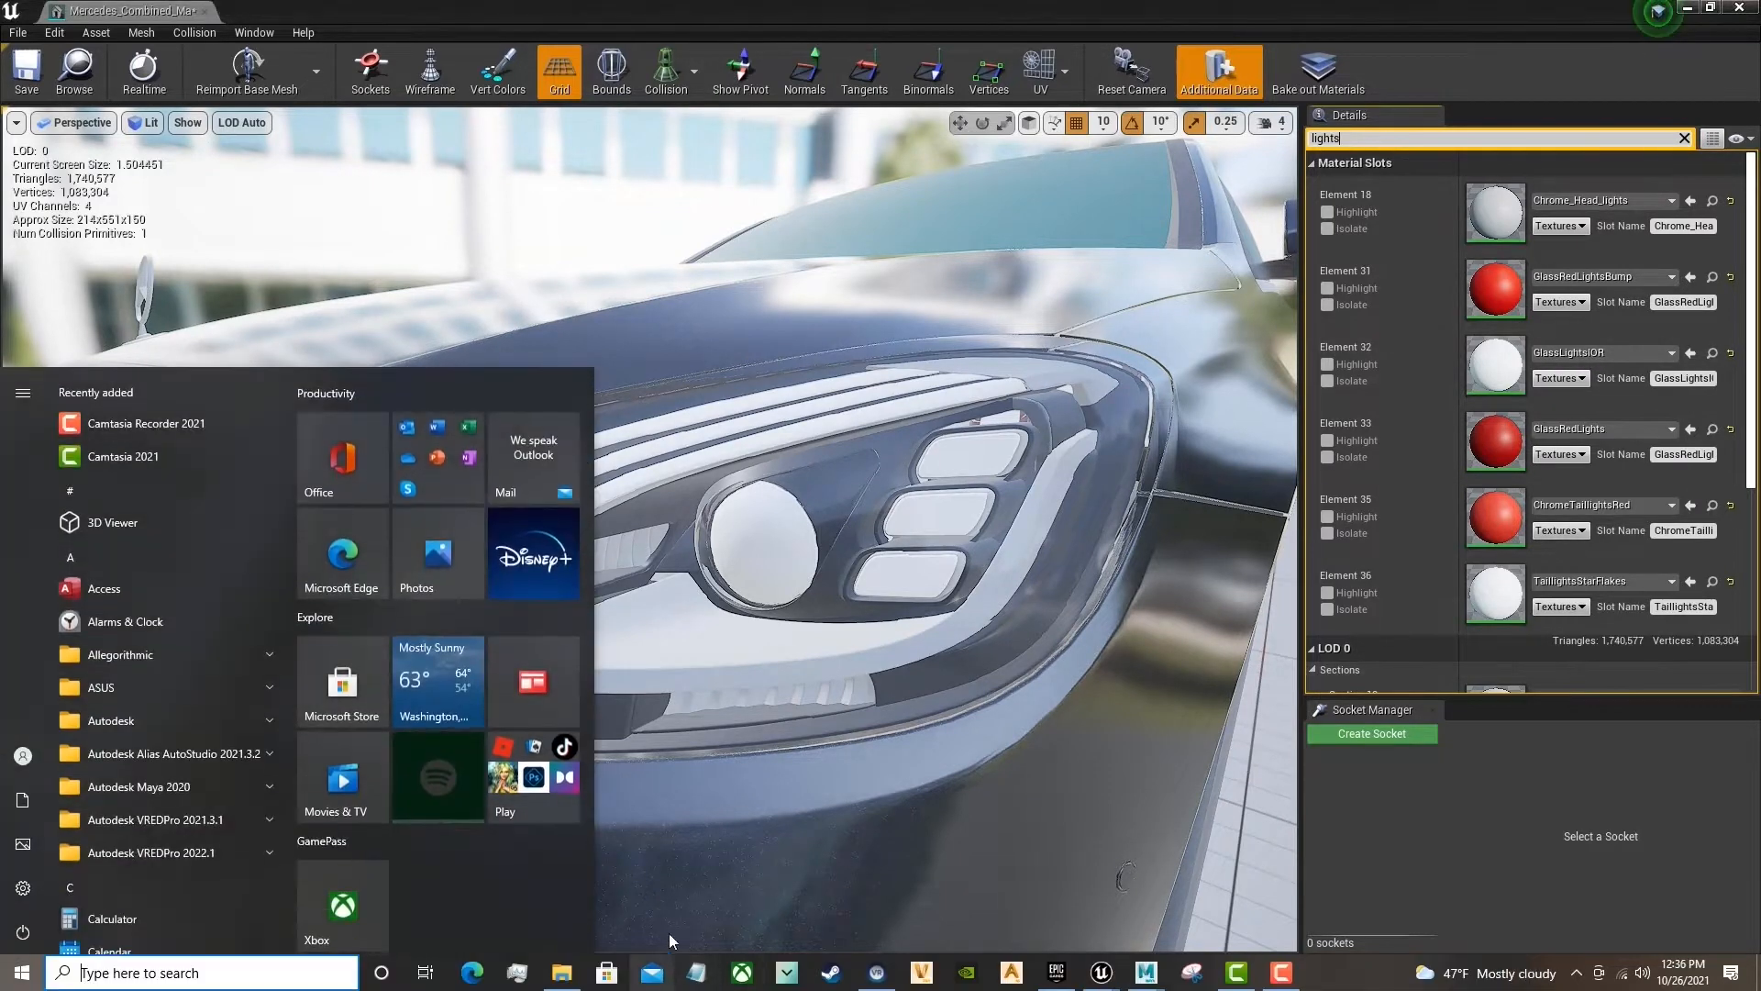
pyautogui.moveTo(734, 11); pyautogui.dragTo(638, 88)
pyautogui.click(901, 749)
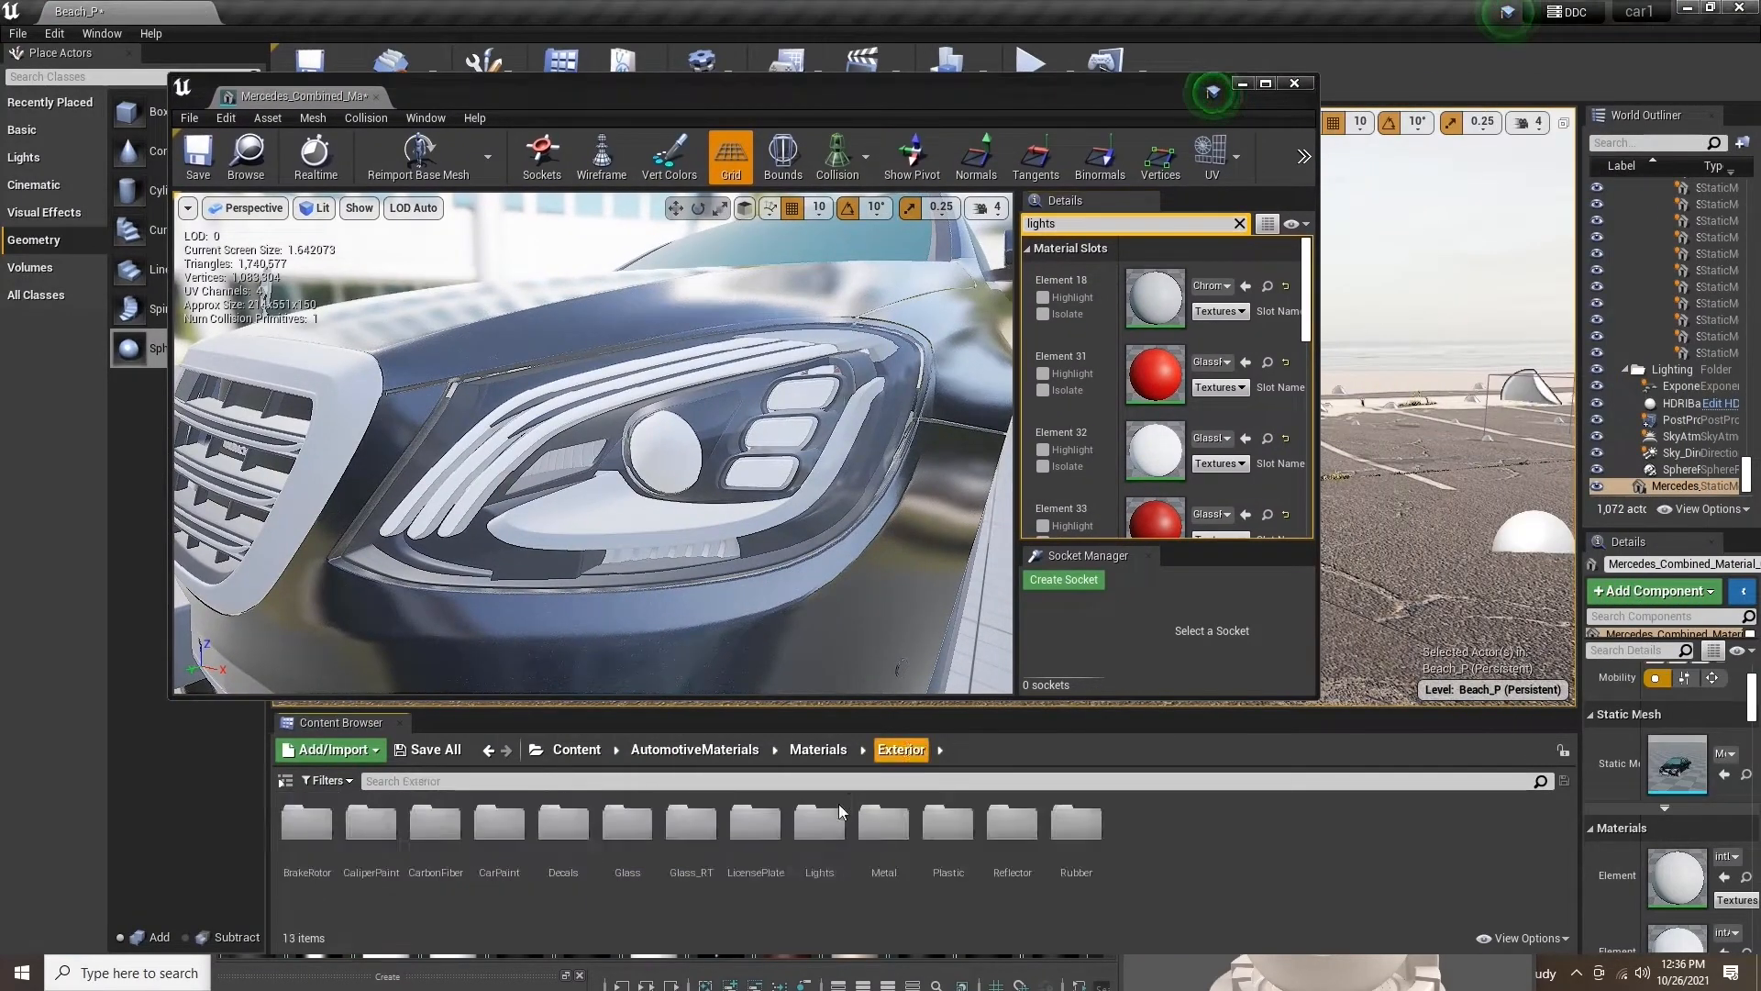
pyautogui.doubleClick(819, 823)
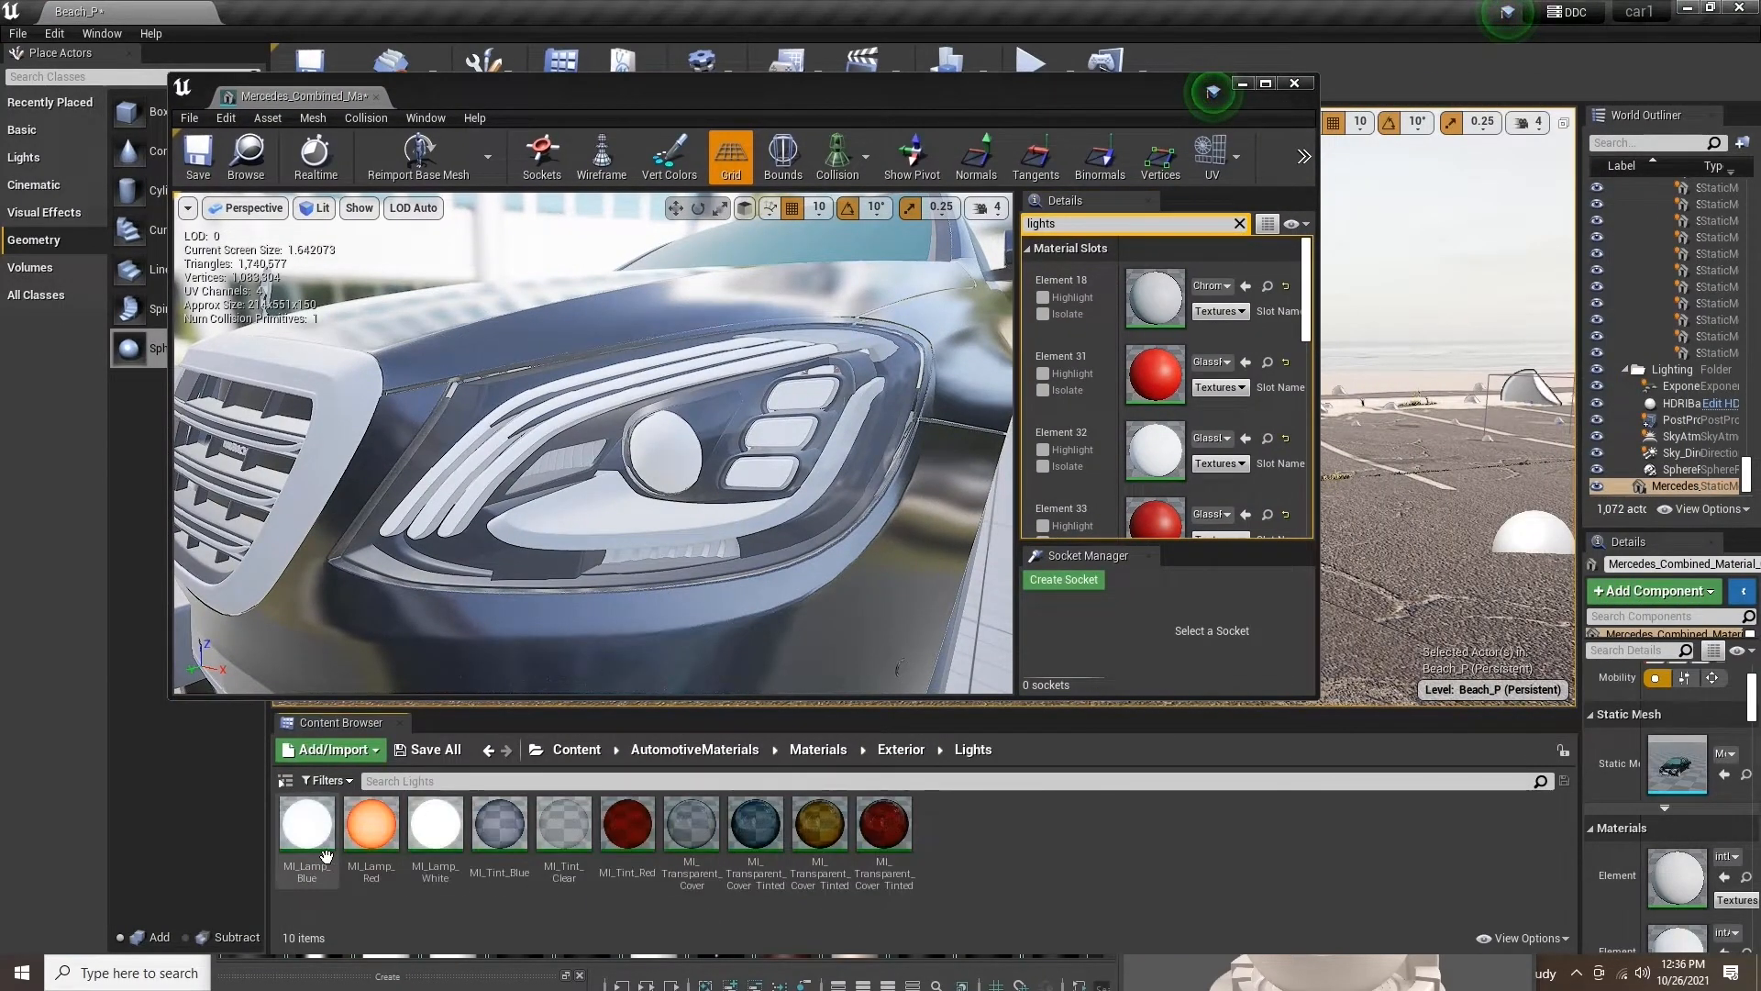
# Assign the MI_Lamp_Blue material to the mesh's GlassLightsIOR material slot, Element 32
pyautogui.moveTo(312, 830); pyautogui.dragTo(971, 864)
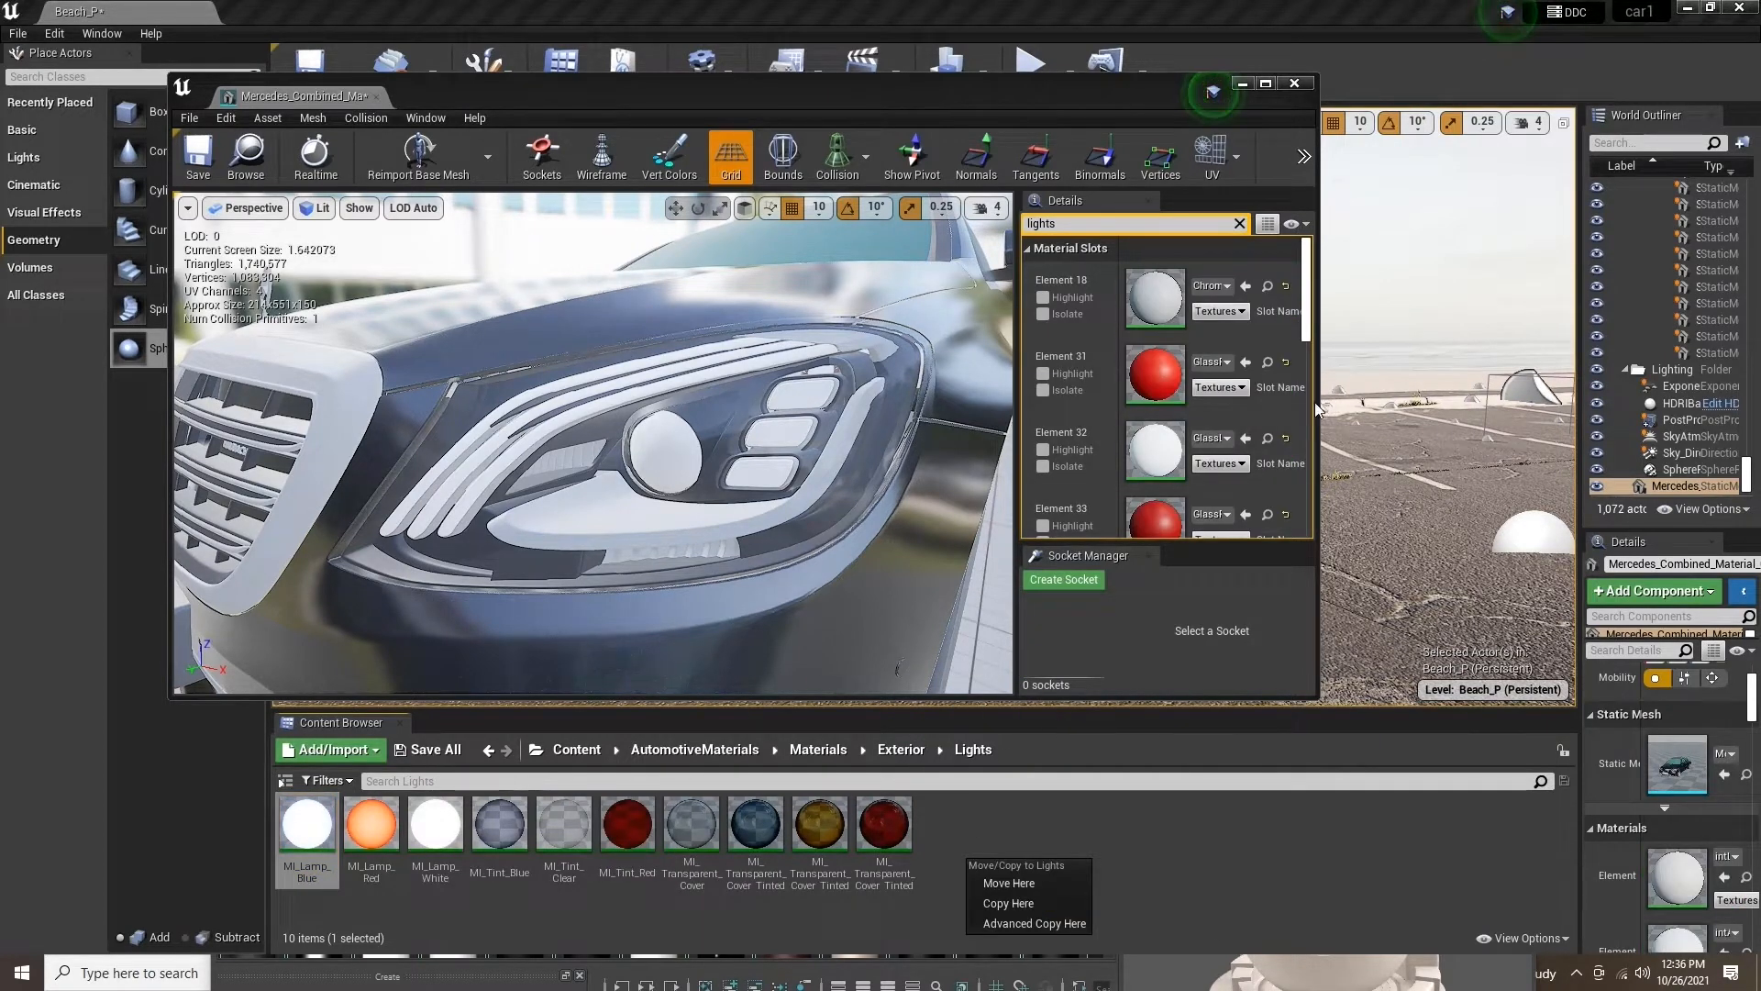
pyautogui.moveTo(1016, 410); pyautogui.dragTo(587, 410)
pyautogui.moveTo(312, 830); pyautogui.dragTo(878, 443)
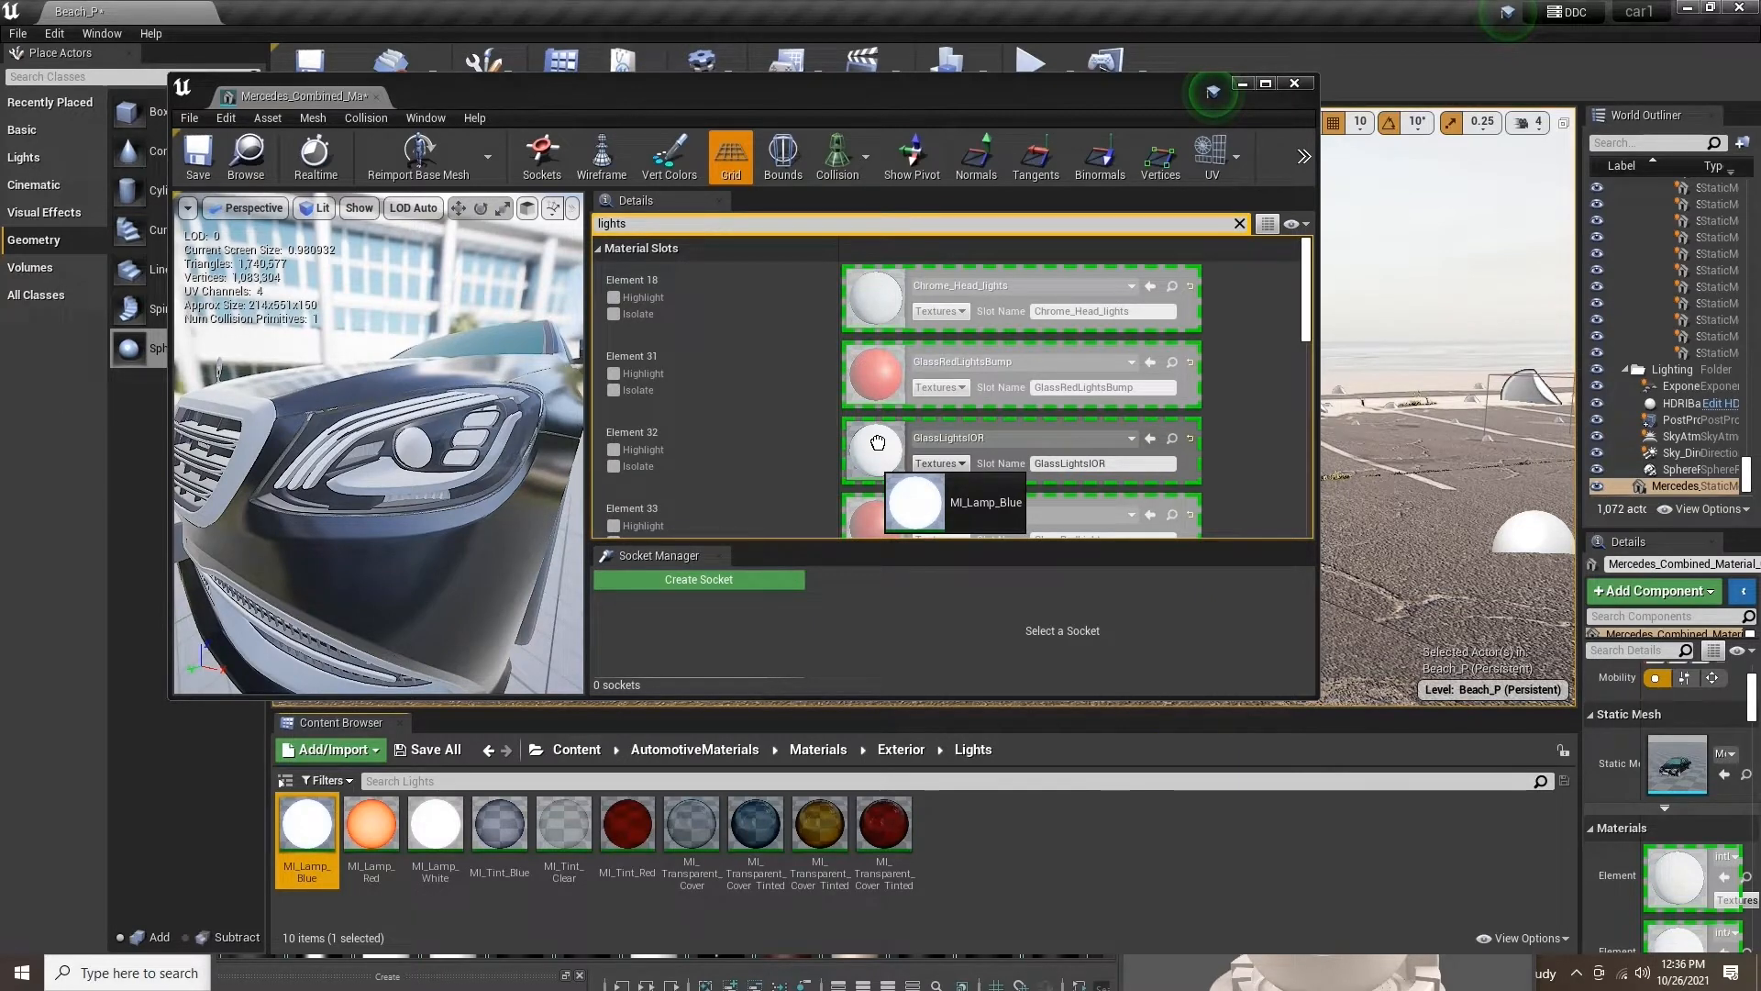
pyautogui.moveTo(878, 443); pyautogui.dragTo(878, 443)
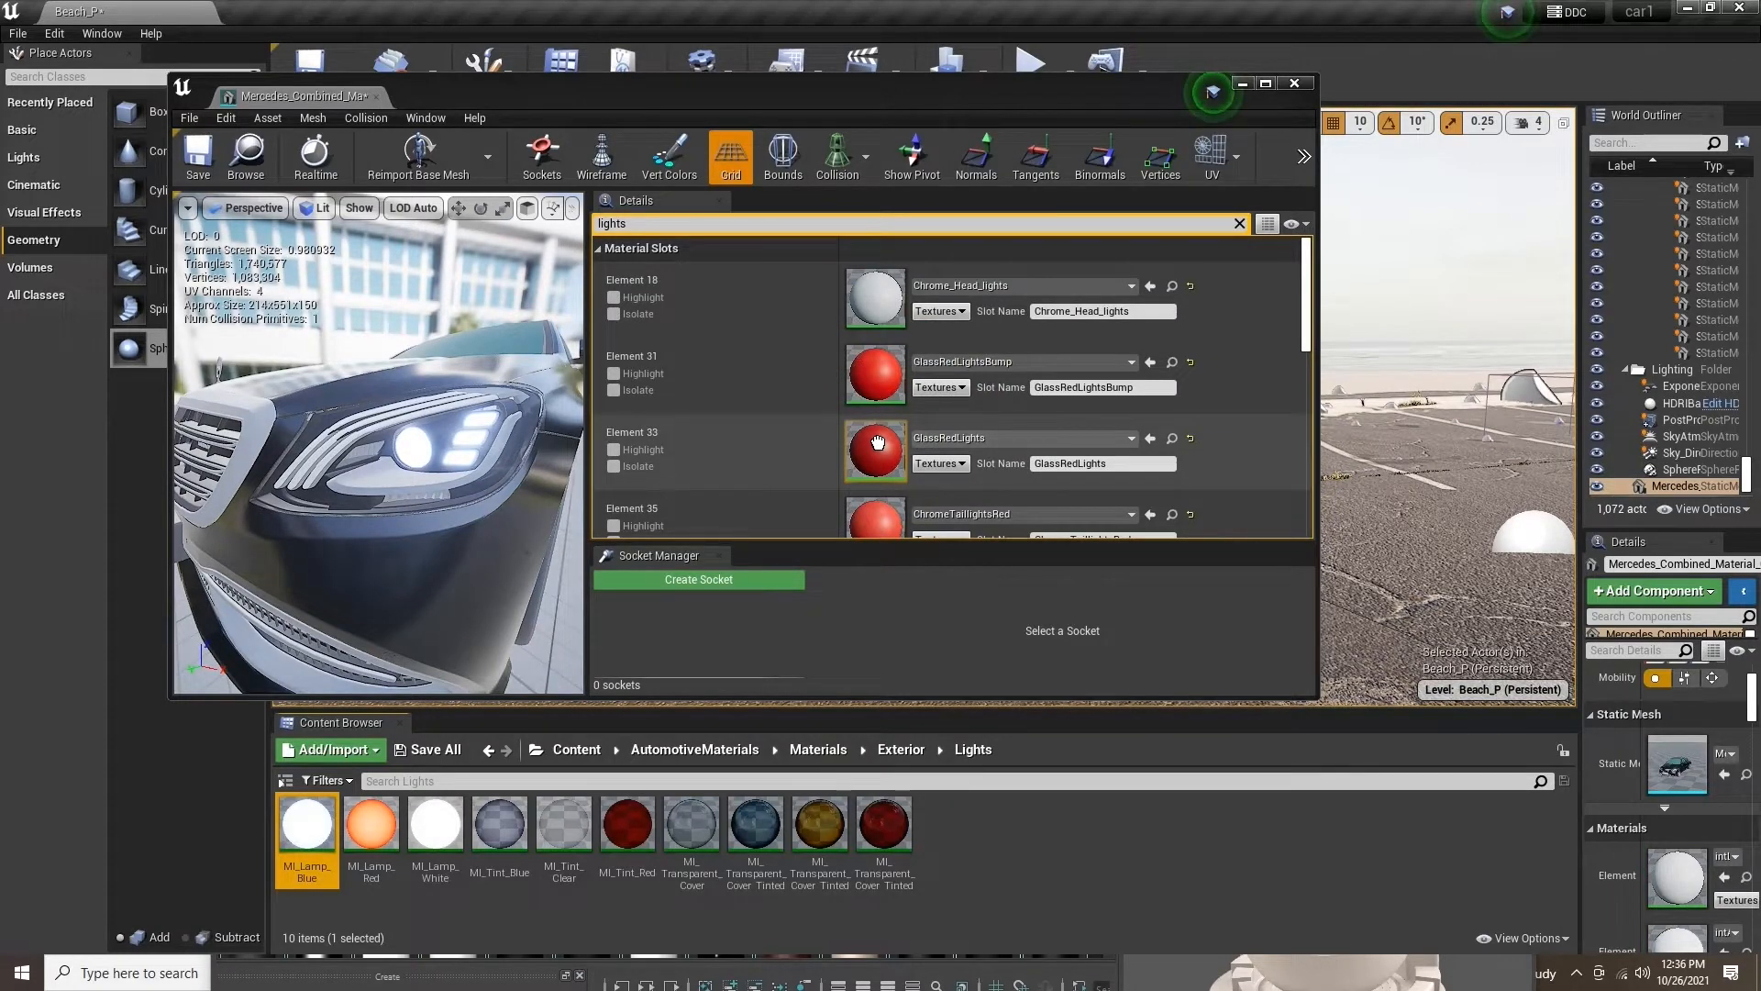
# Enlarge the mesh editor and its viewport to check the headlight up close, and save the mesh
pyautogui.moveTo(767, 90); pyautogui.dragTo(607, 19)
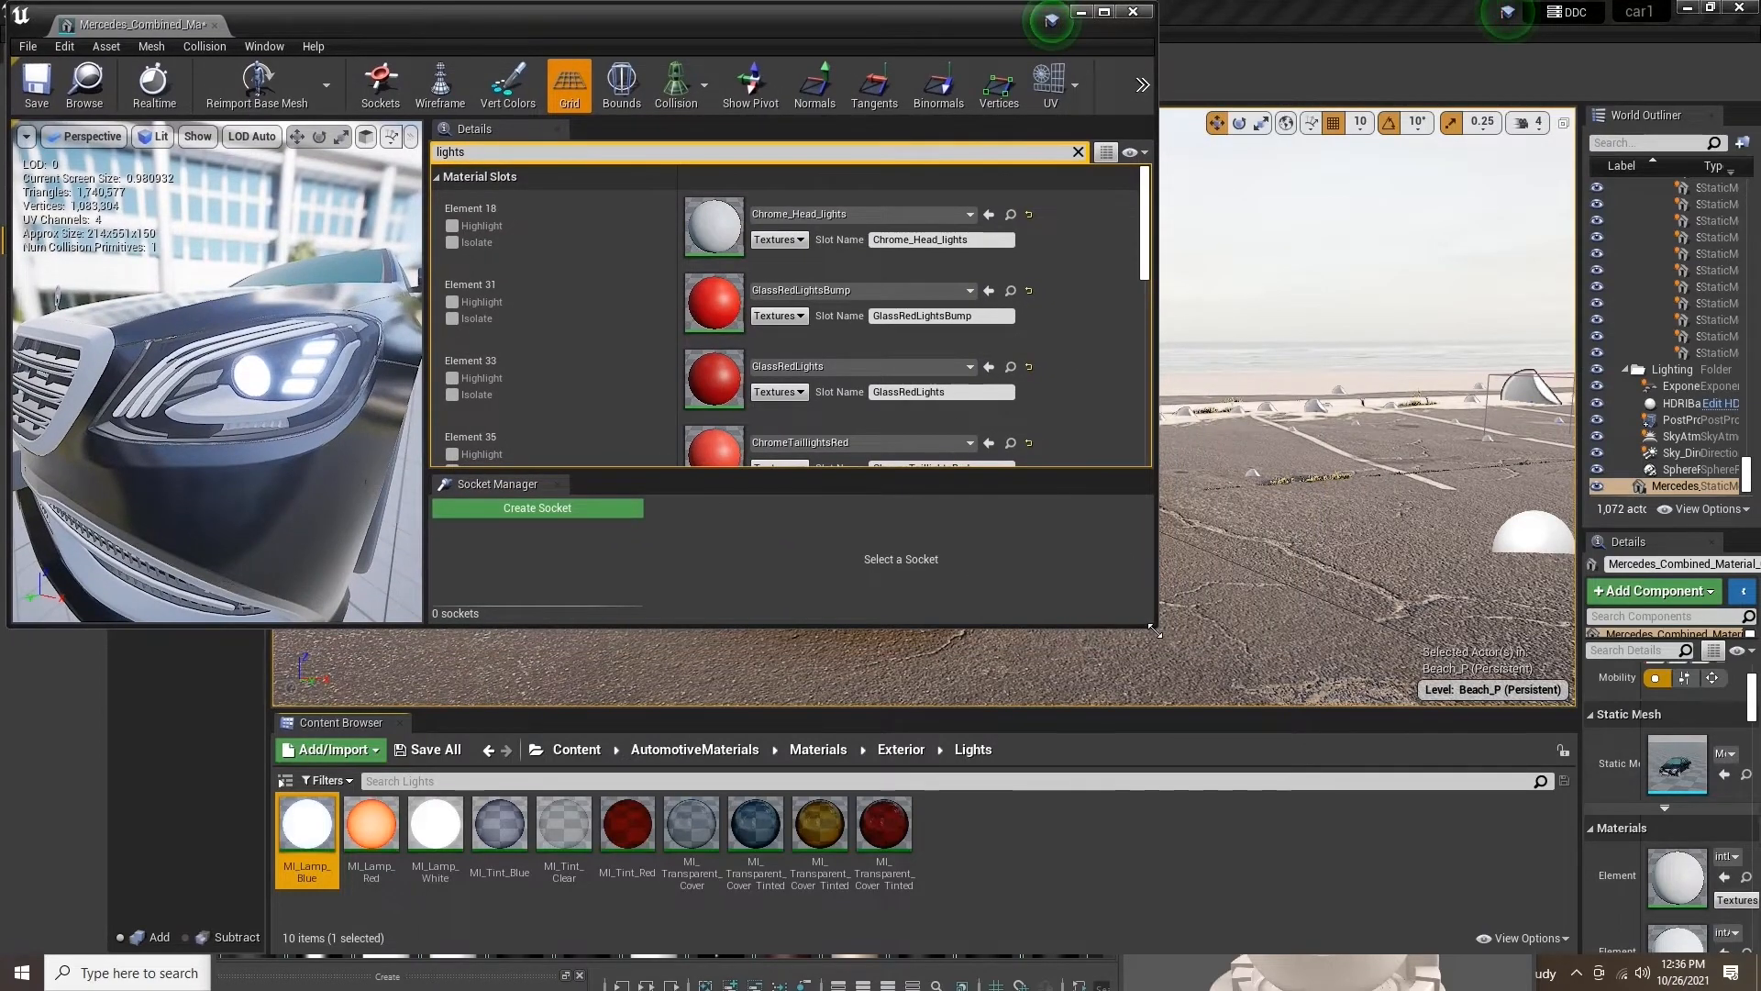
pyautogui.moveTo(1157, 627); pyautogui.dragTo(1373, 691)
pyautogui.moveTo(506, 412); pyautogui.dragTo(1152, 412)
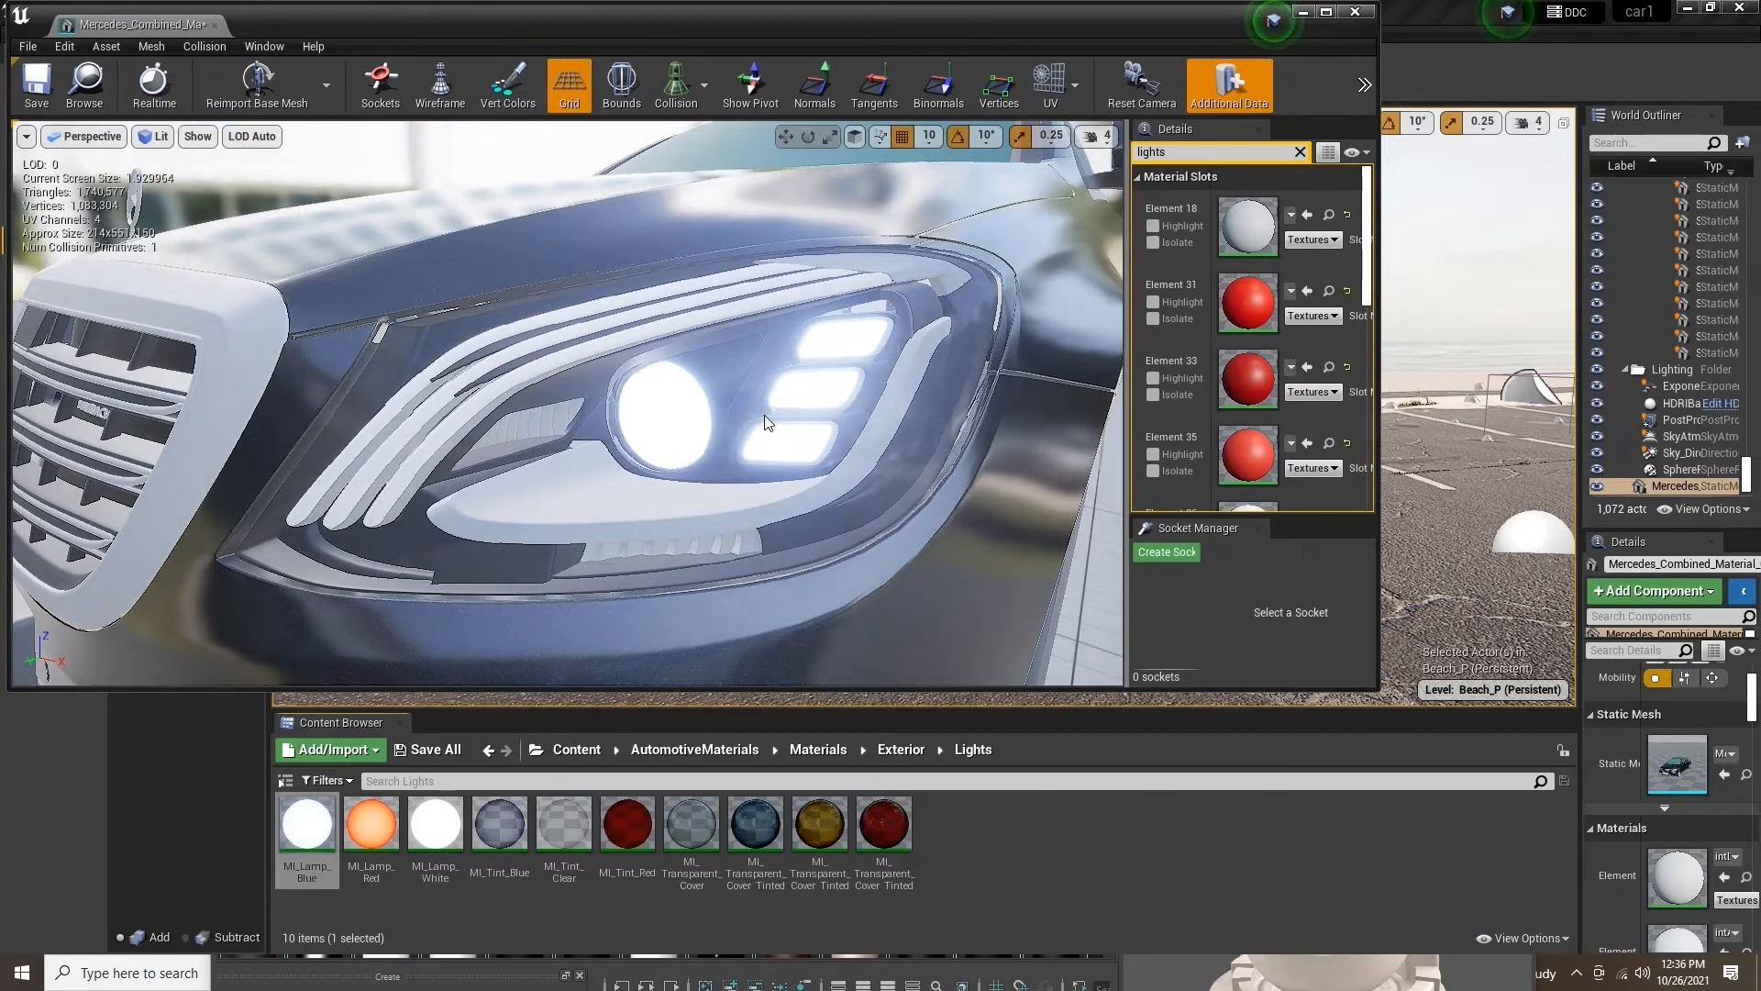
pyautogui.scroll(4, 769, 413)
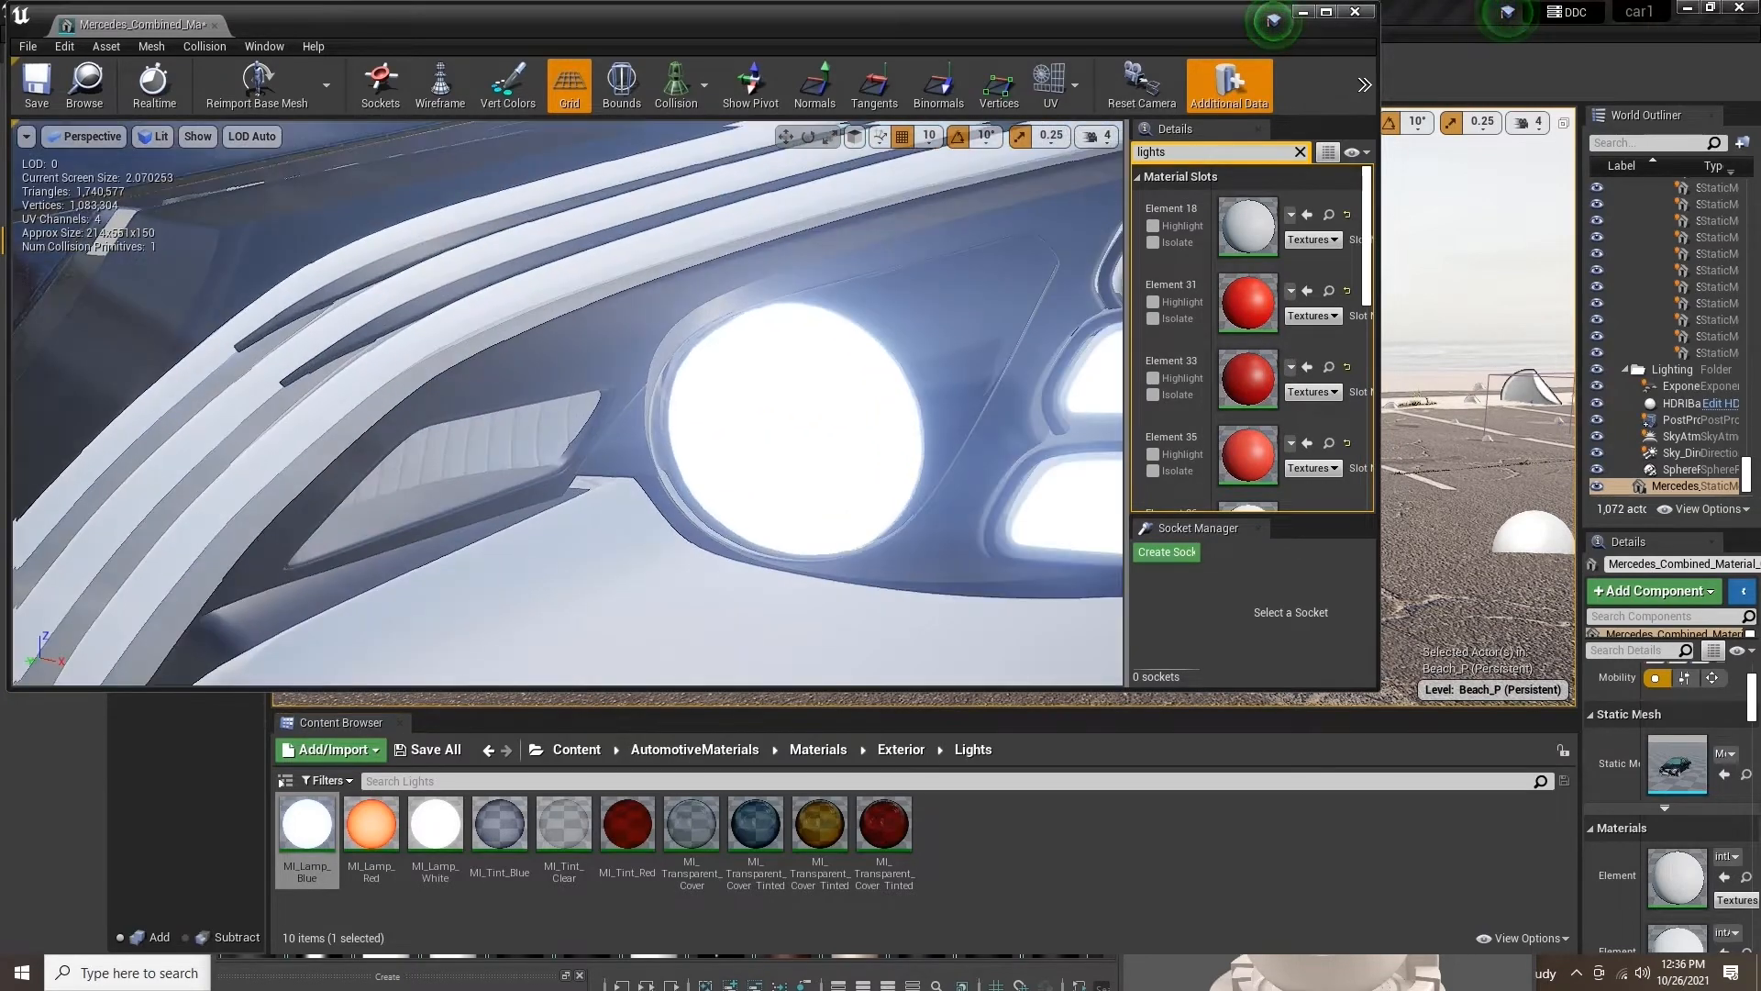
pyautogui.scroll(-5, 567, 404)
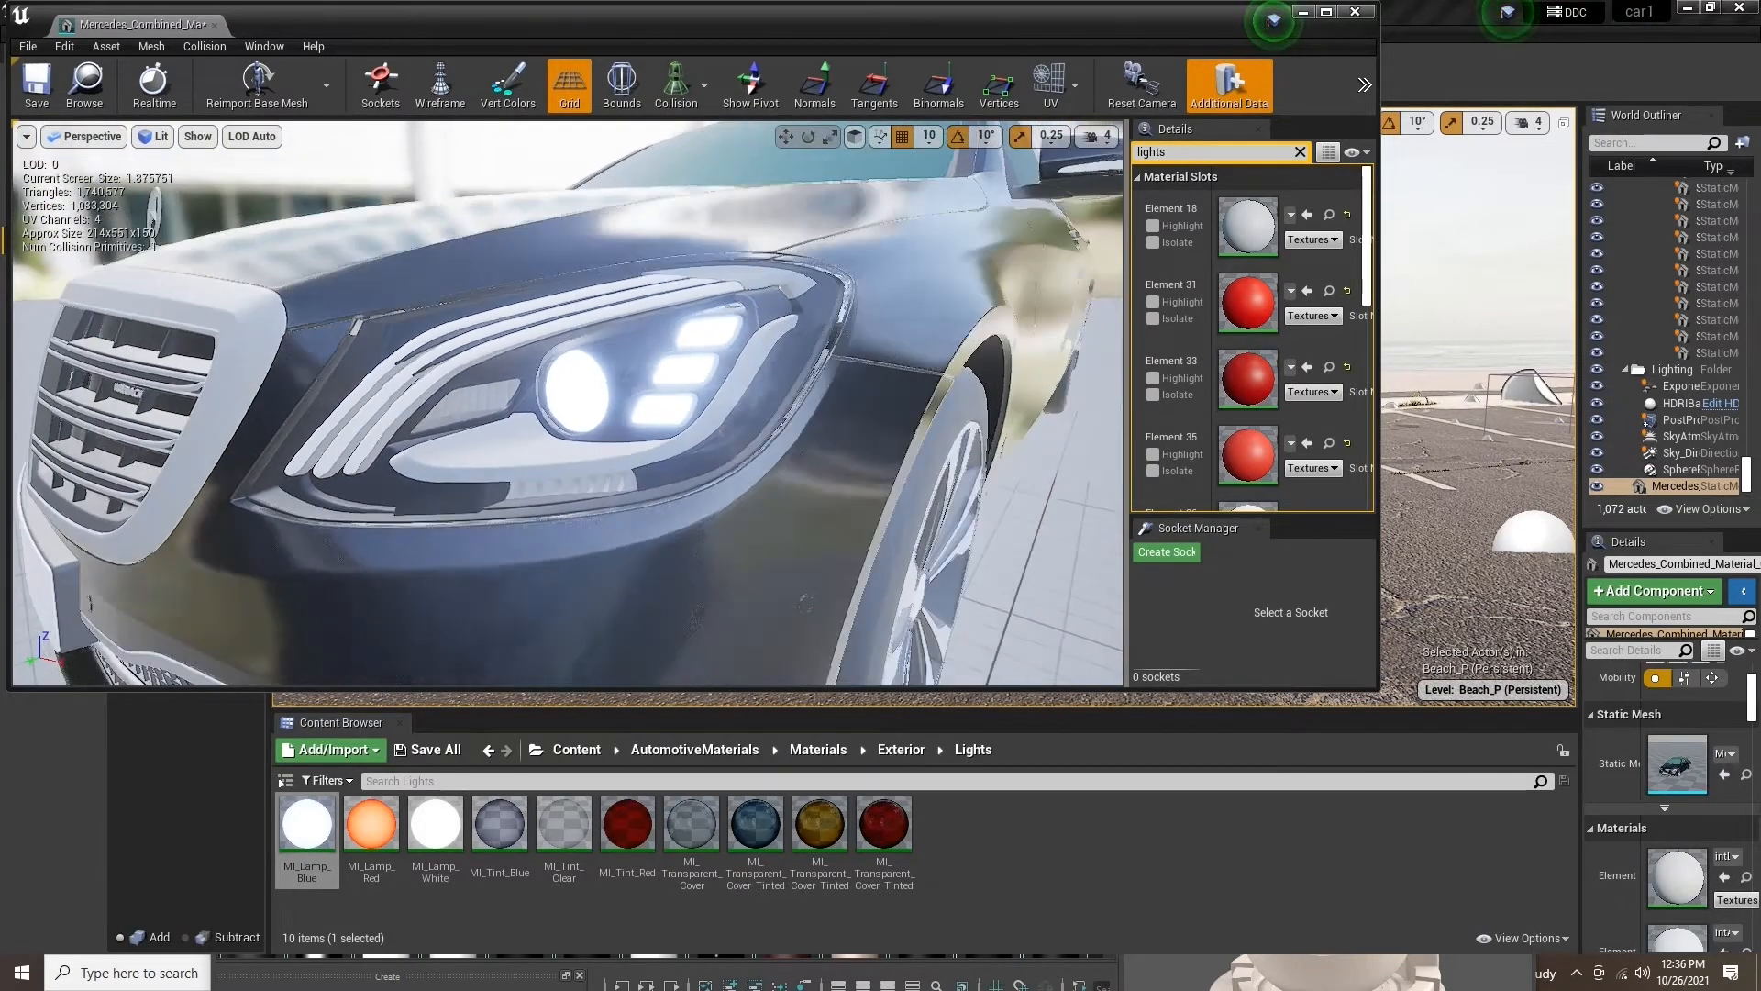
pyautogui.press('a')
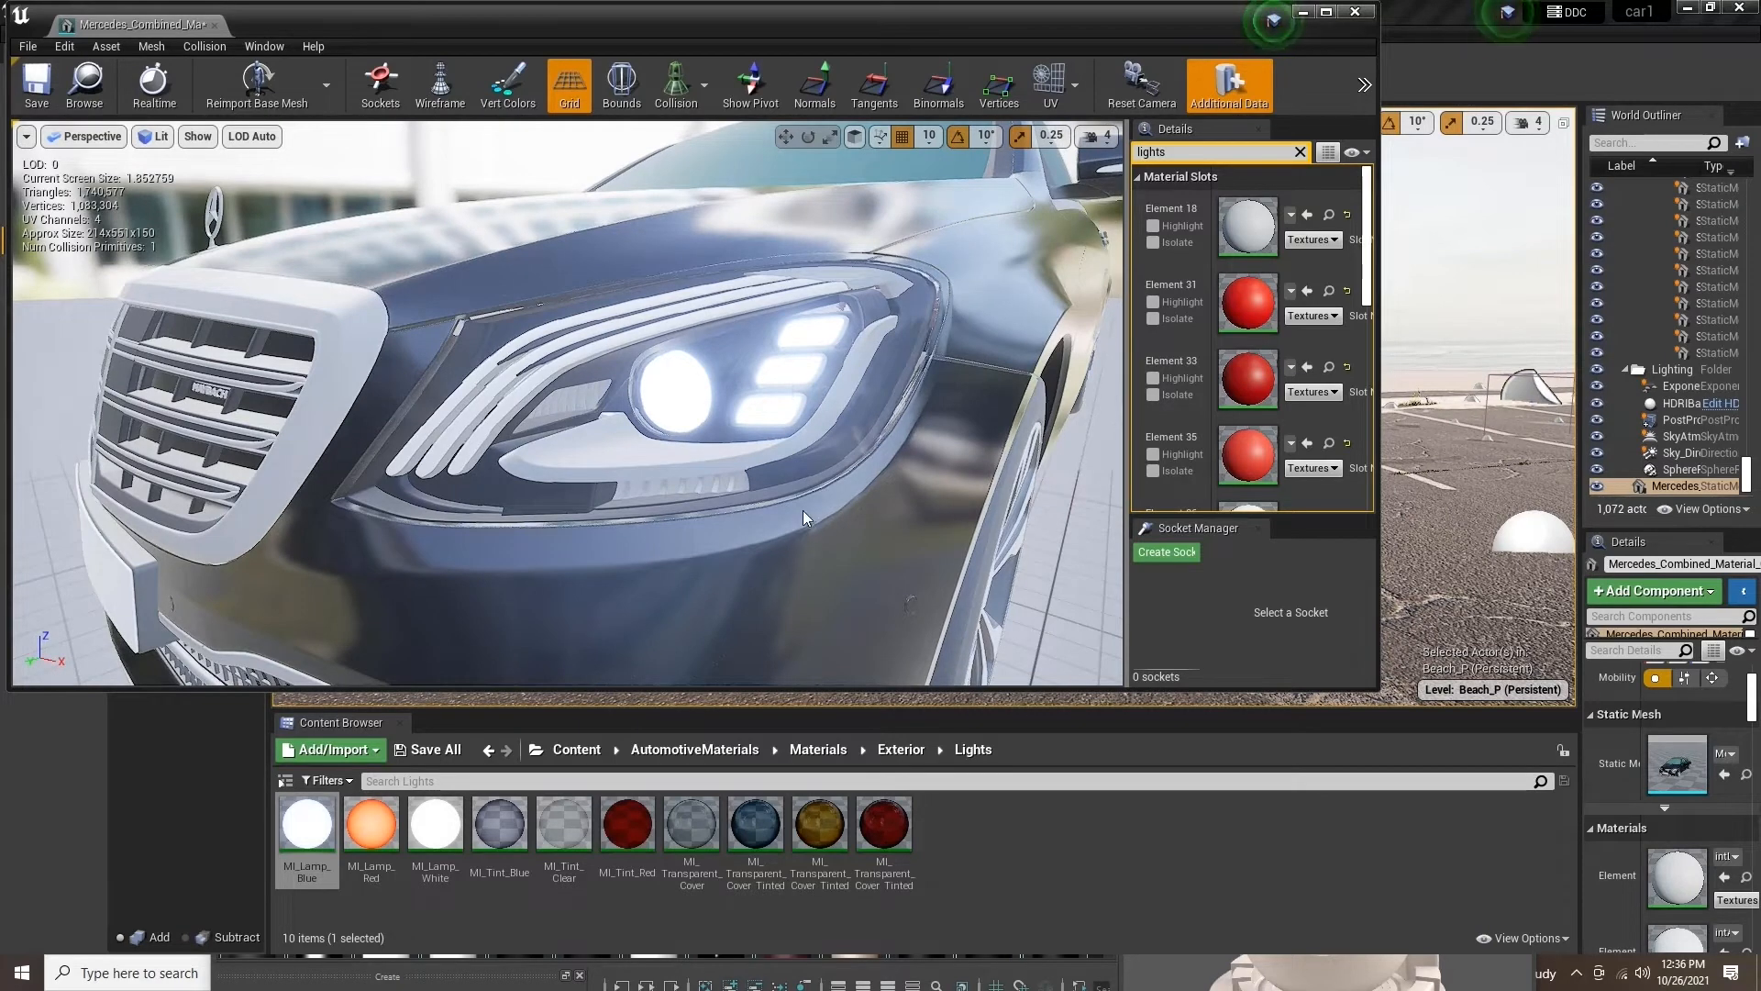
pyautogui.click(35, 88)
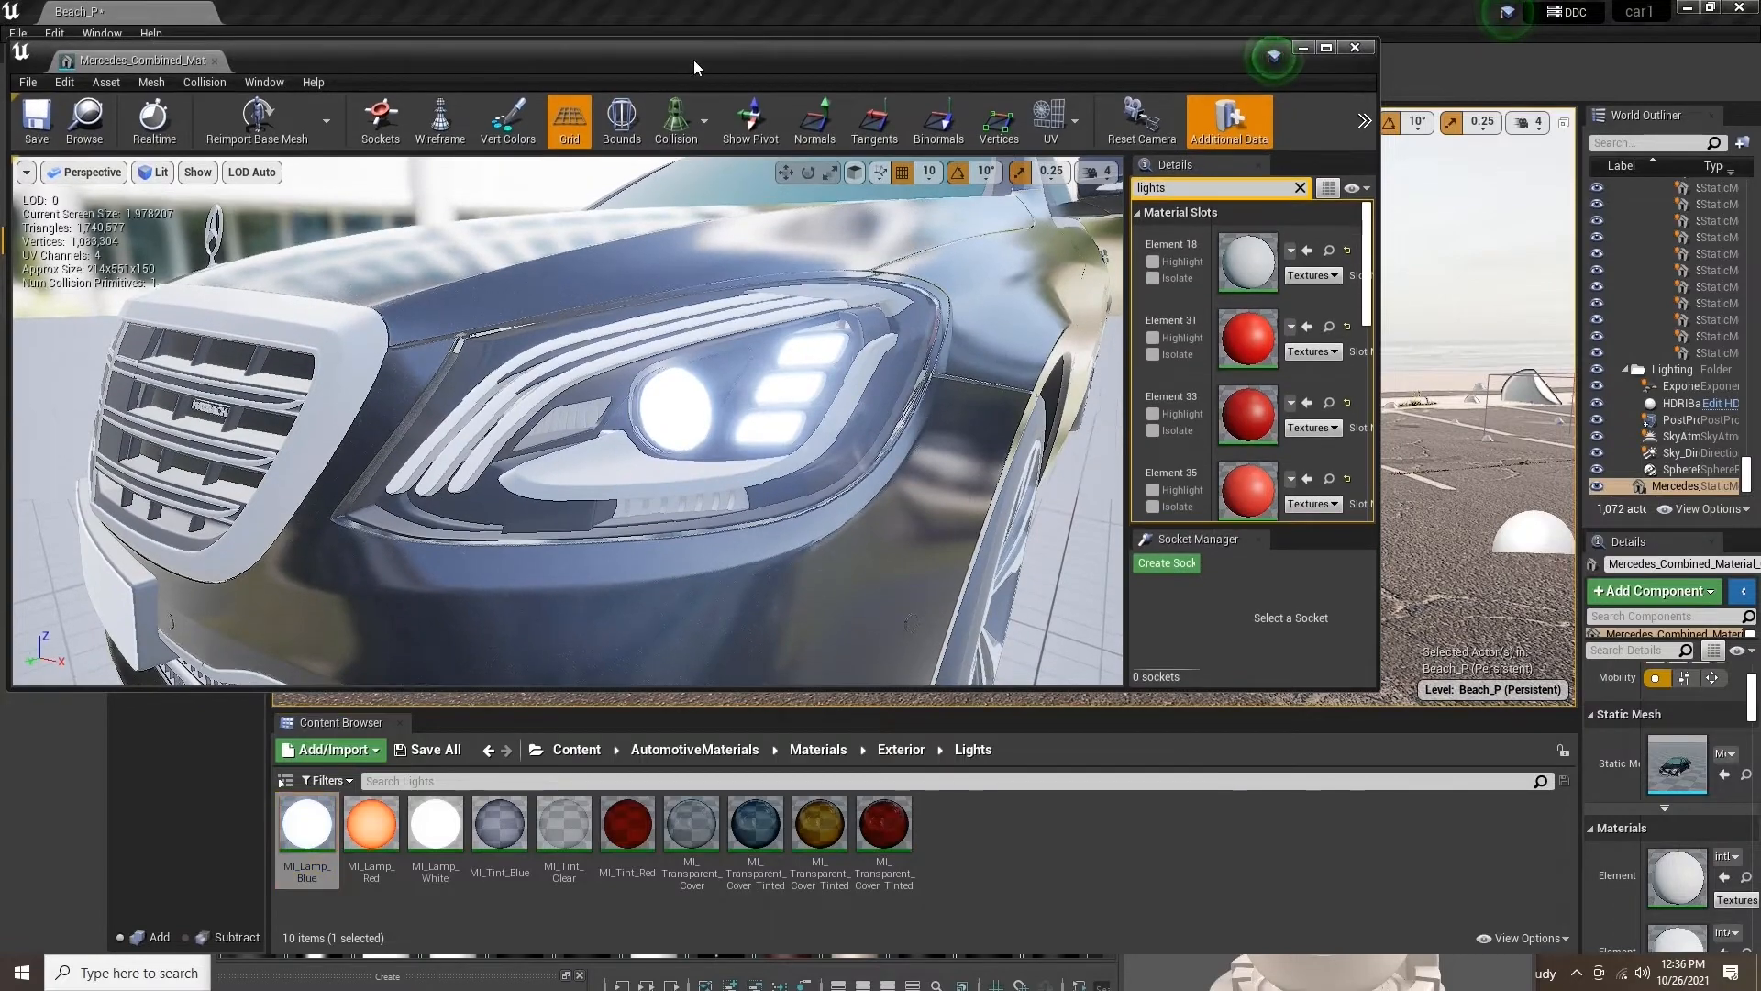
# Move the mesh editor aside and examine the car's headlight up close in the beach level
pyautogui.moveTo(699, 4); pyautogui.dragTo(717, 682)
pyautogui.scroll(5, 852, 425)
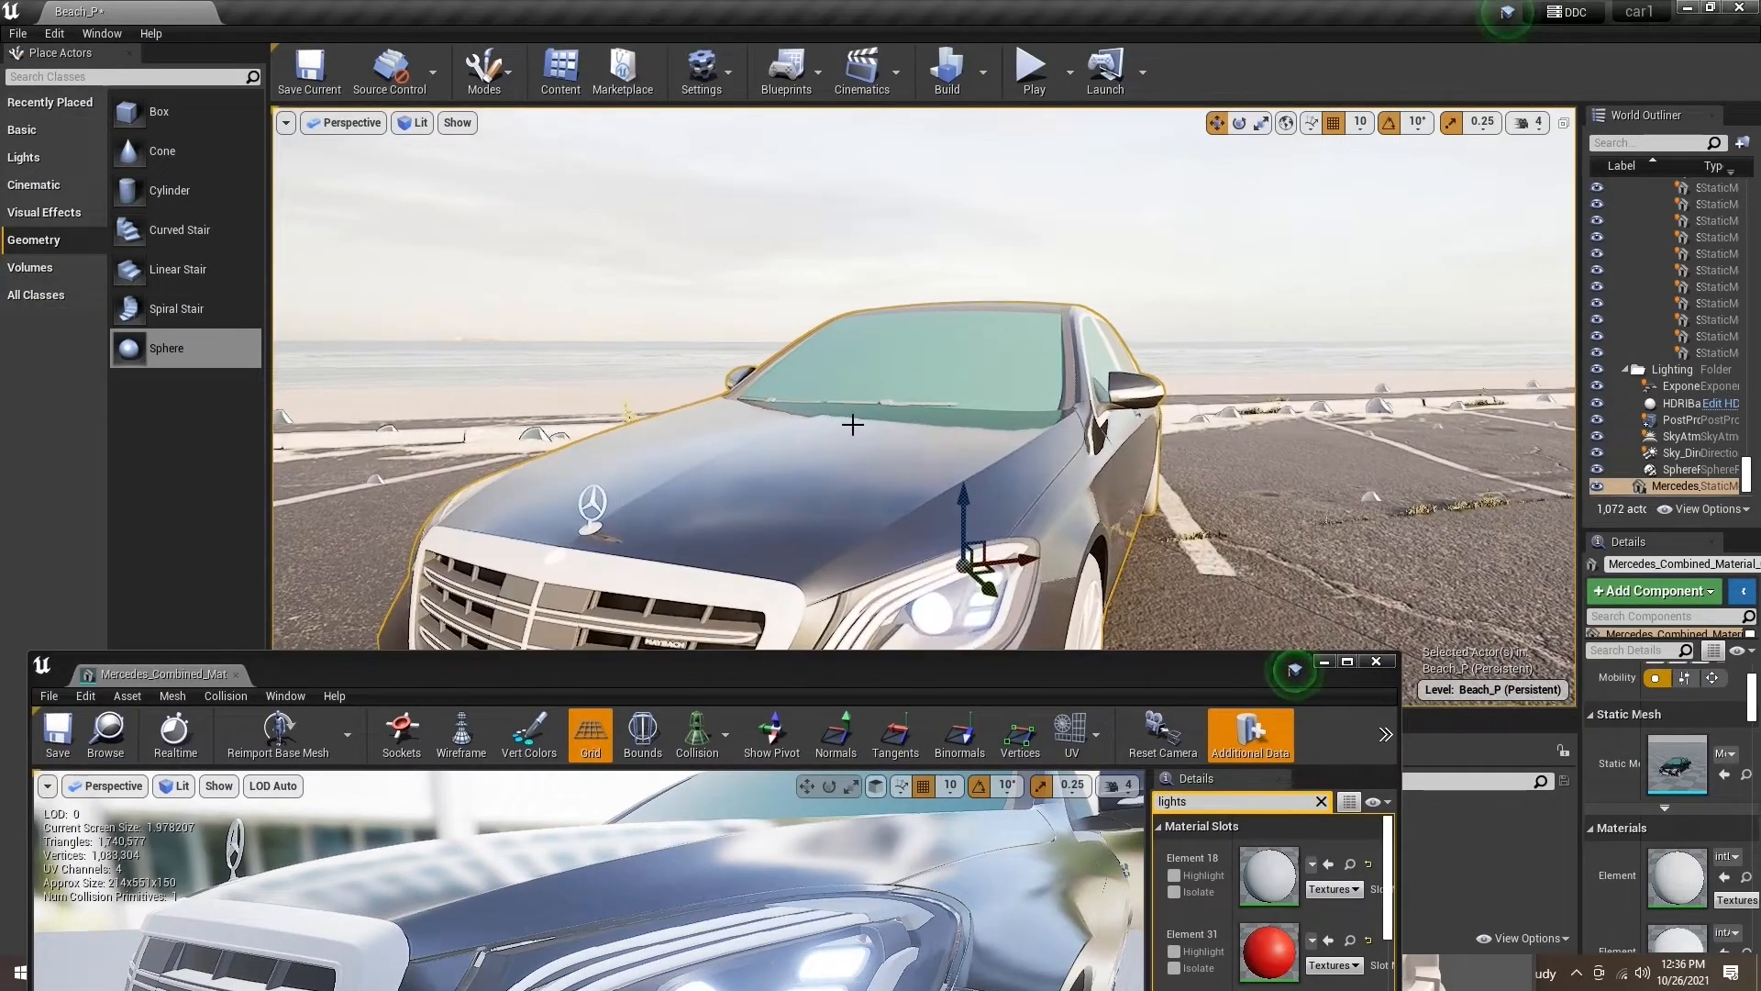
pyautogui.moveTo(853, 425); pyautogui.dragTo(852, 596, button='middle')
pyautogui.click(1209, 459)
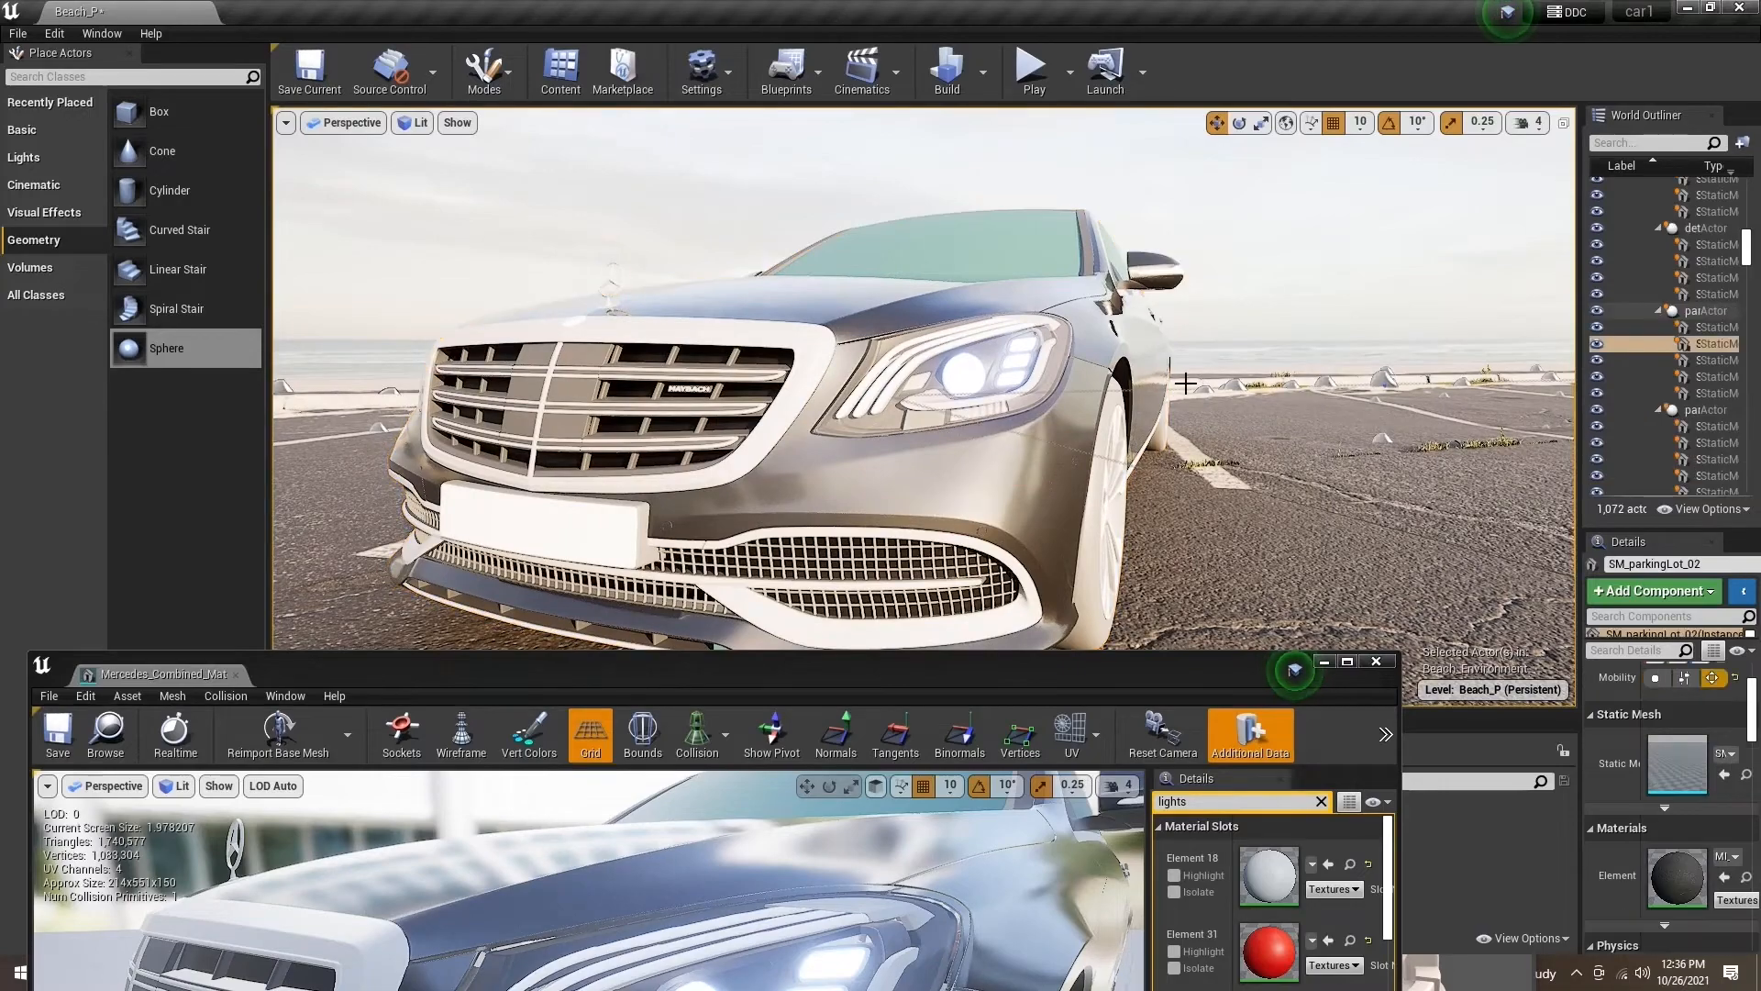
pyautogui.scroll(5, 1209, 459)
pyautogui.moveTo(1209, 459); pyautogui.dragTo(1319, 434, button='middle')
# Clear the "lights" filter from the mesh's details and uncover the level view again
pyautogui.moveTo(880, 686); pyautogui.dragTo(987, 463)
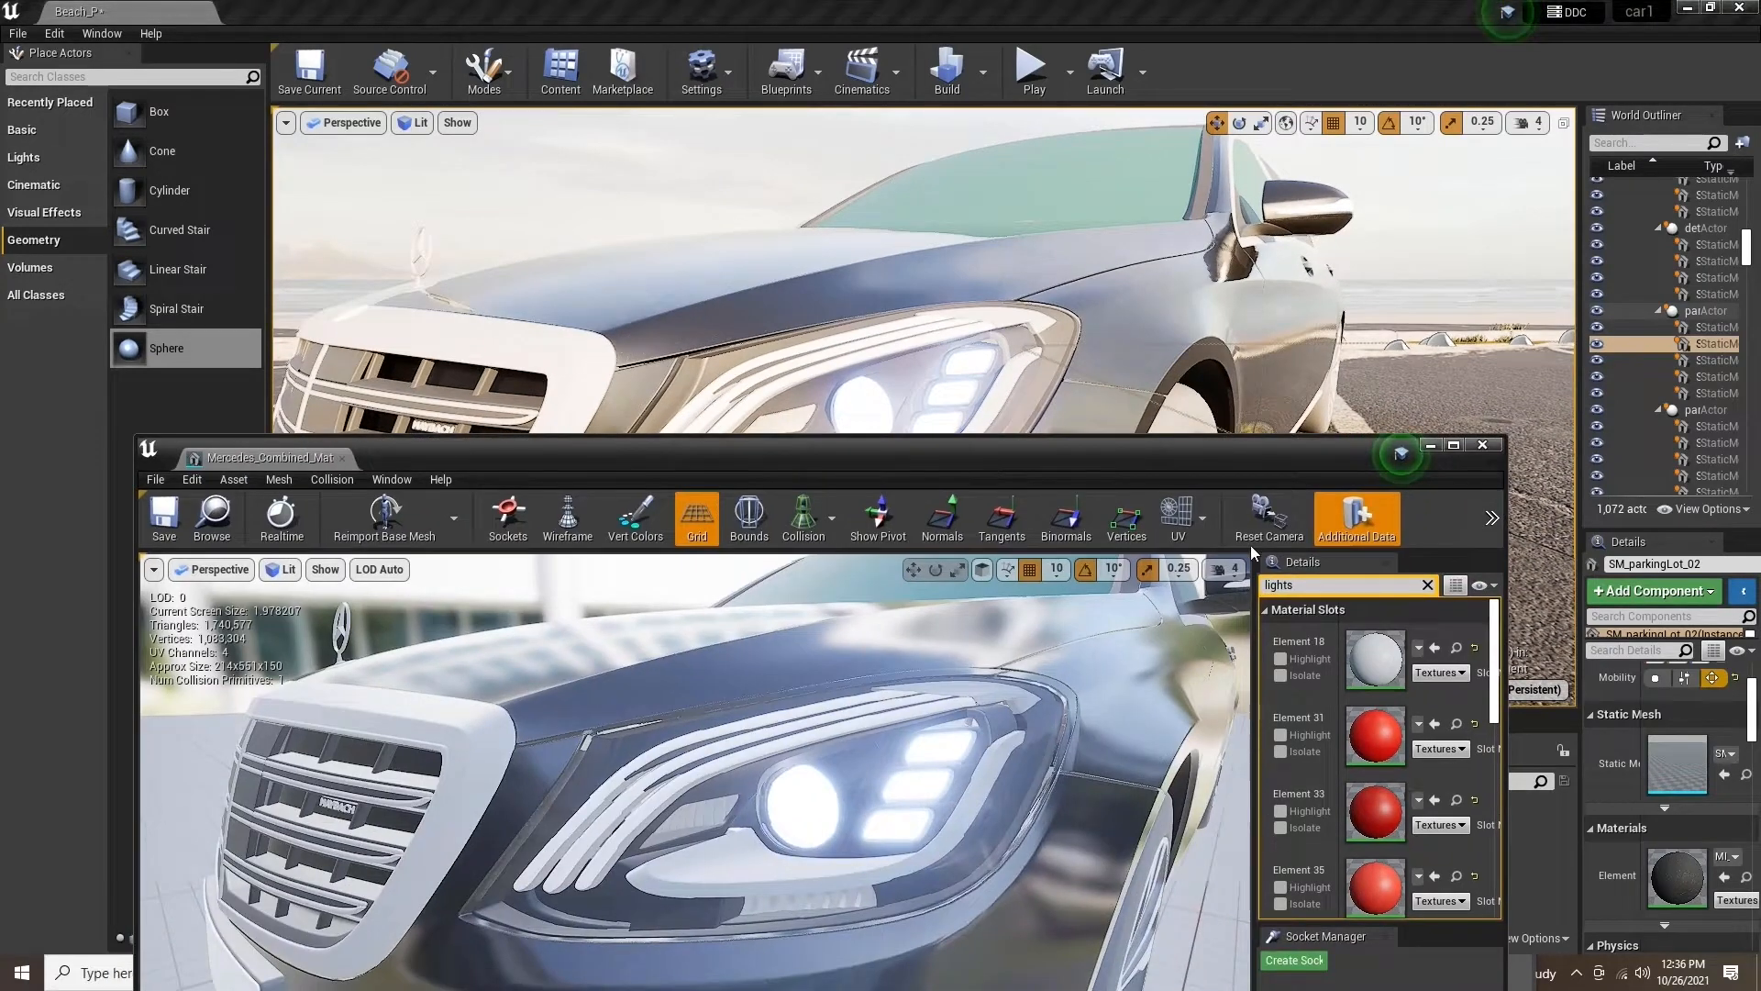
pyautogui.scroll(-1, 1328, 721)
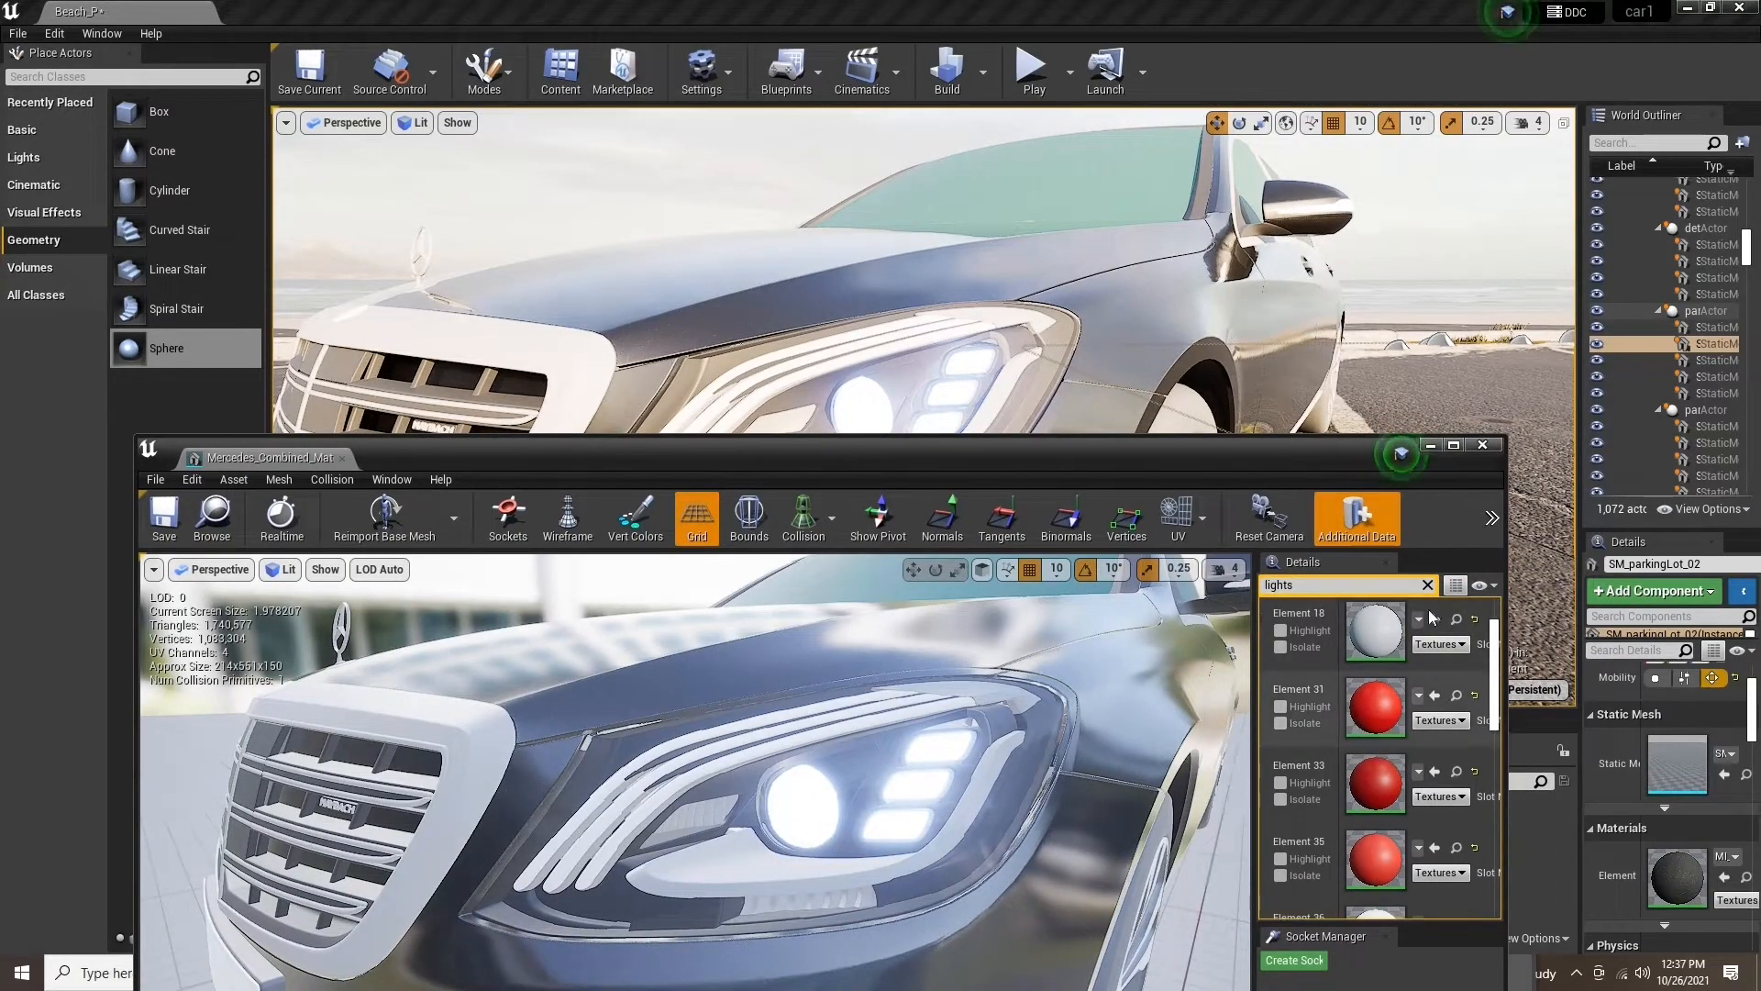
pyautogui.click(1430, 584)
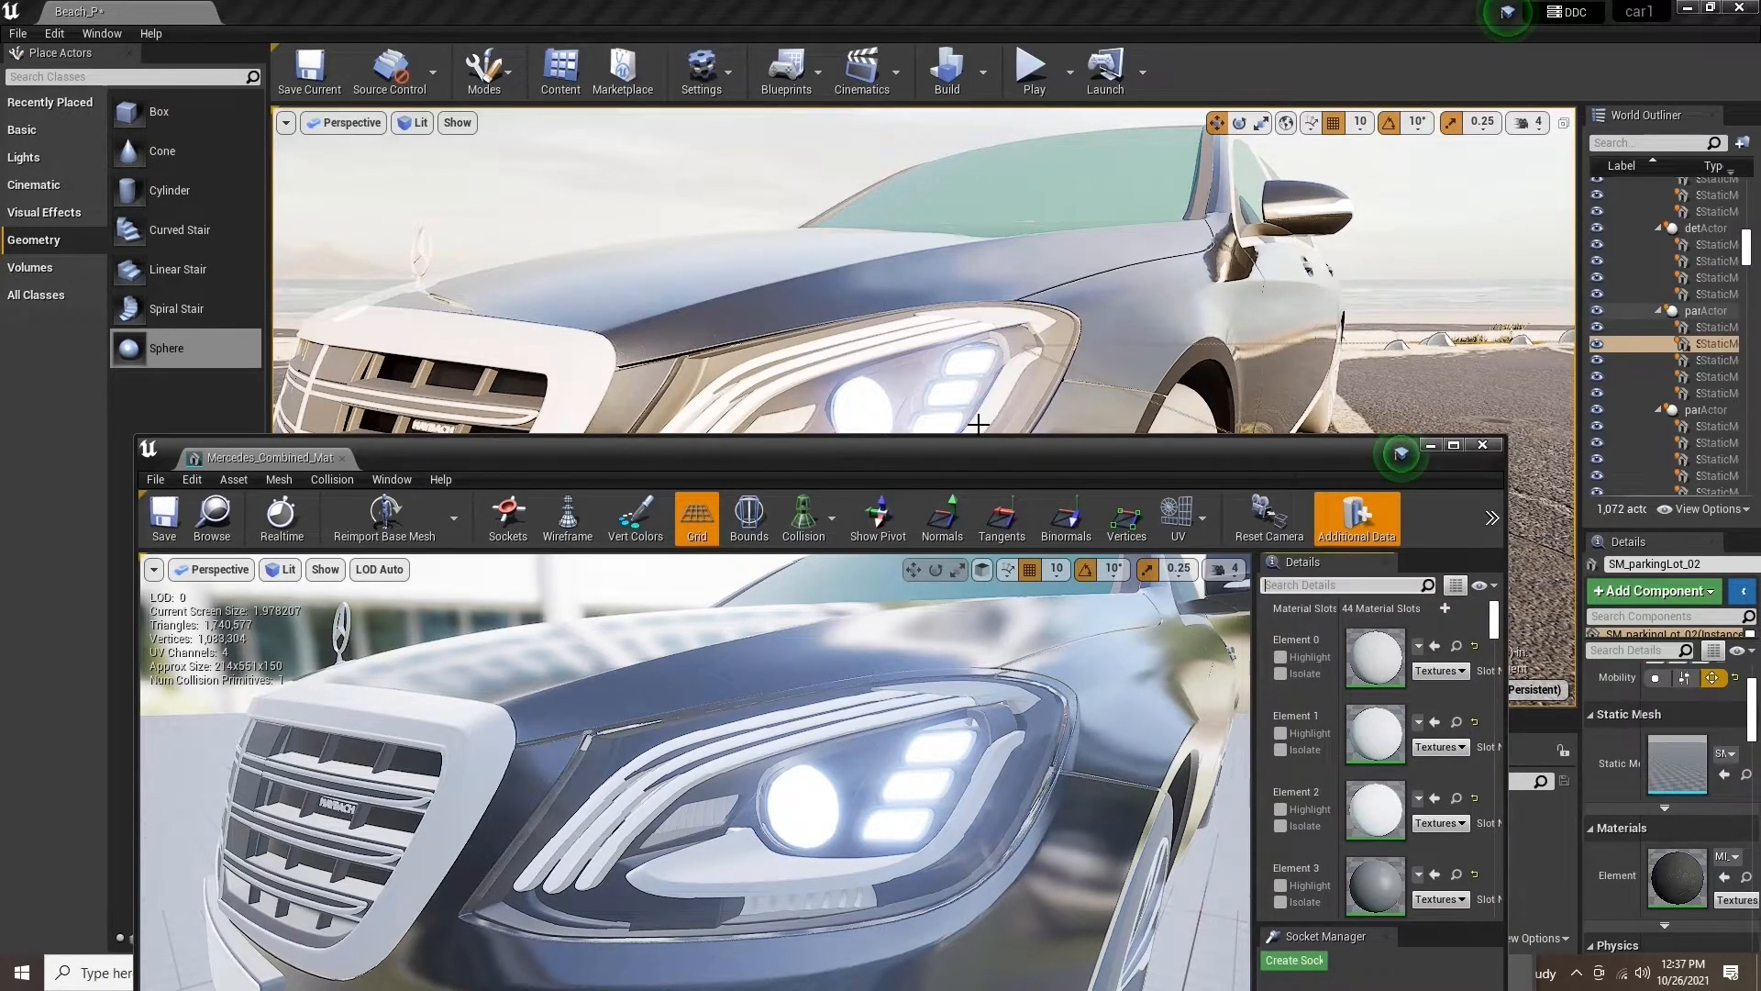
pyautogui.moveTo(975, 458); pyautogui.dragTo(935, 712)
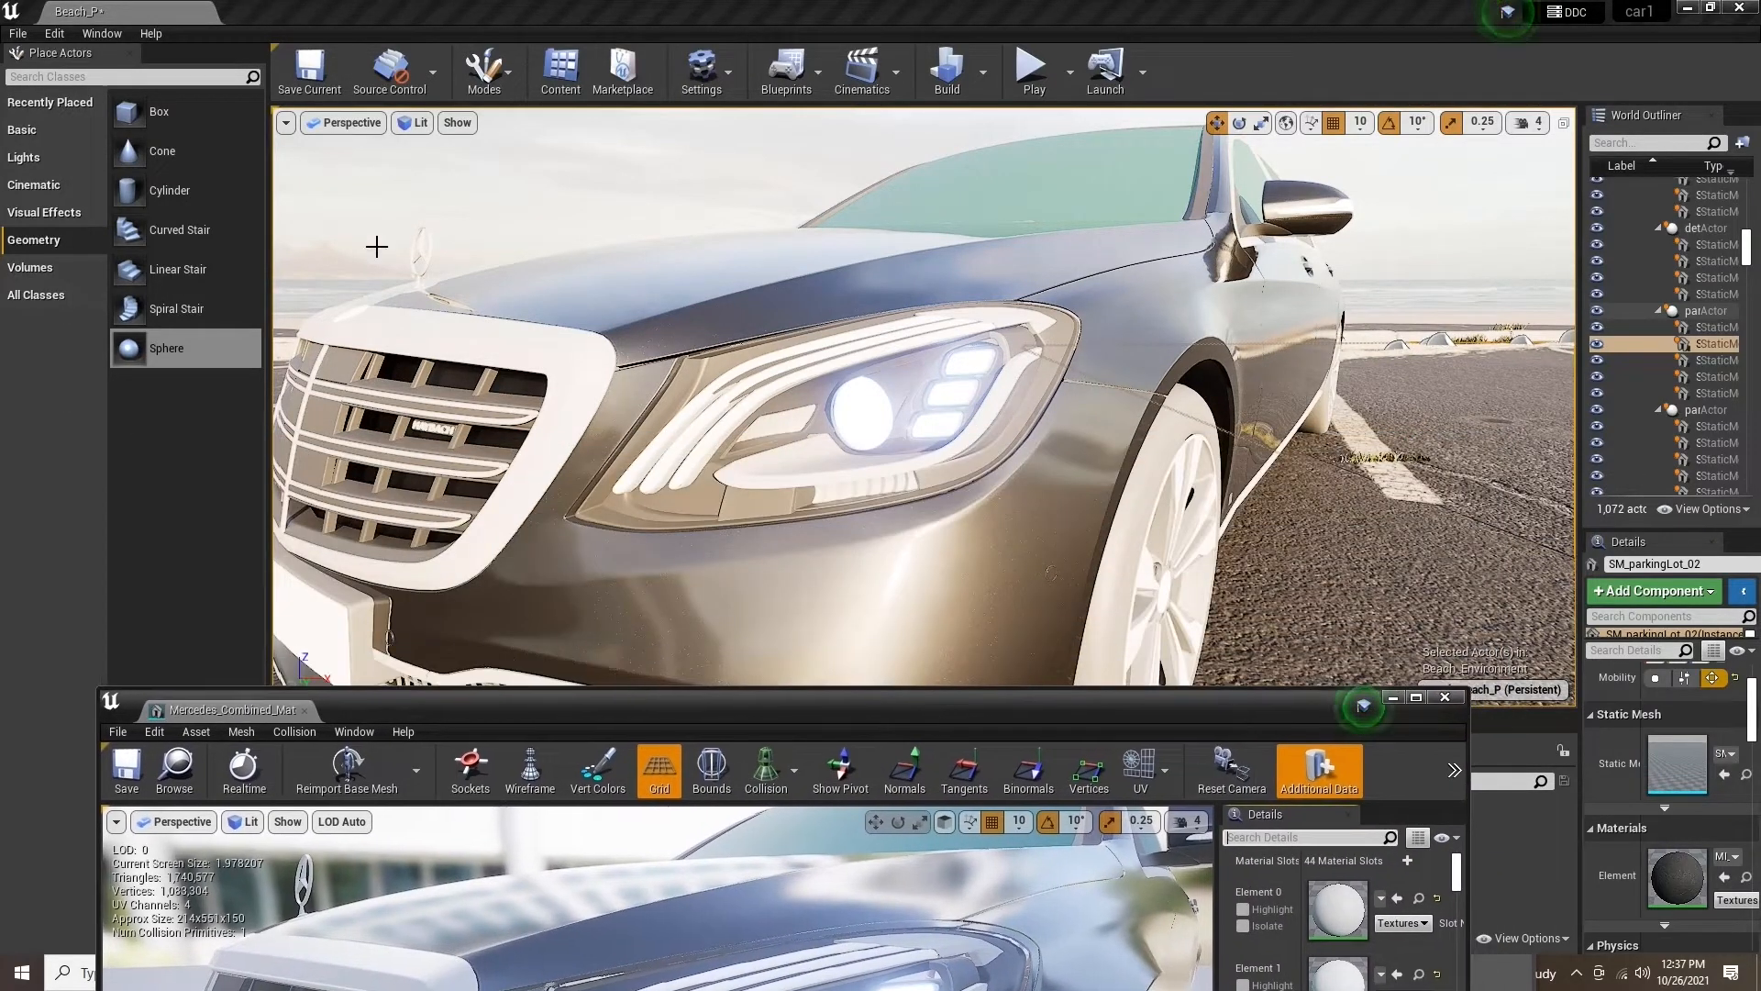
# Save the current level and close the Mercedes mesh editor
pyautogui.click(310, 72)
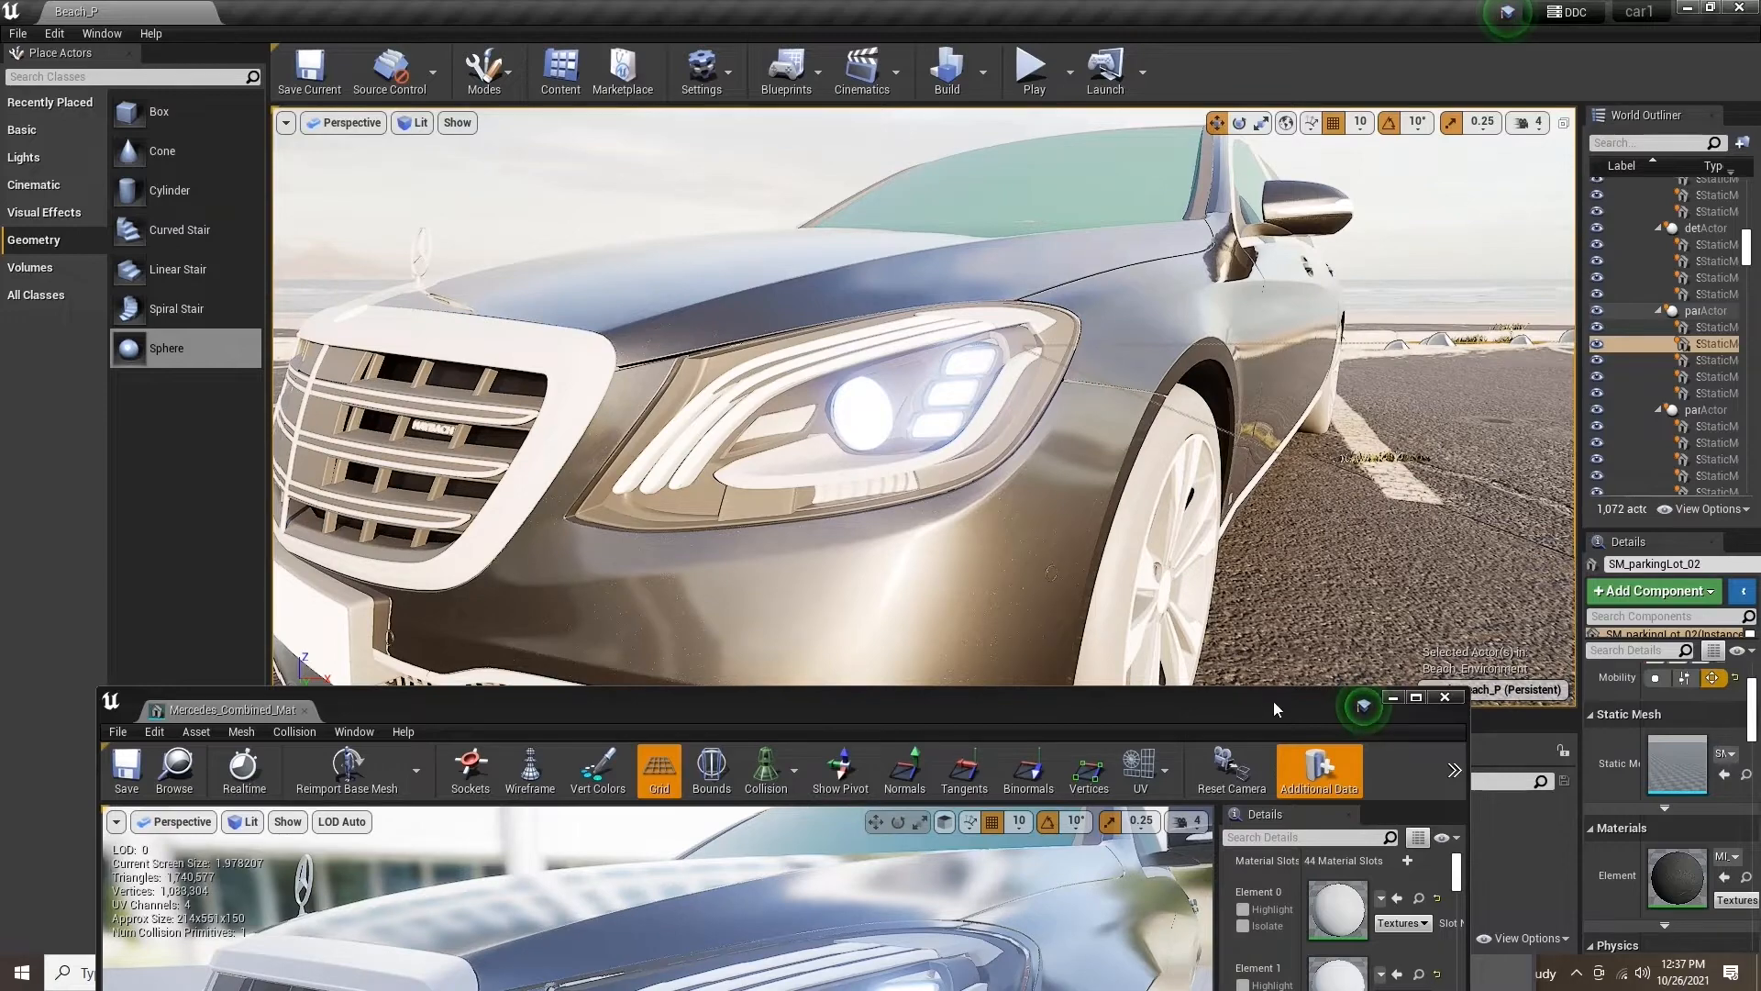
pyautogui.moveTo(1273, 701); pyautogui.dragTo(1307, 264)
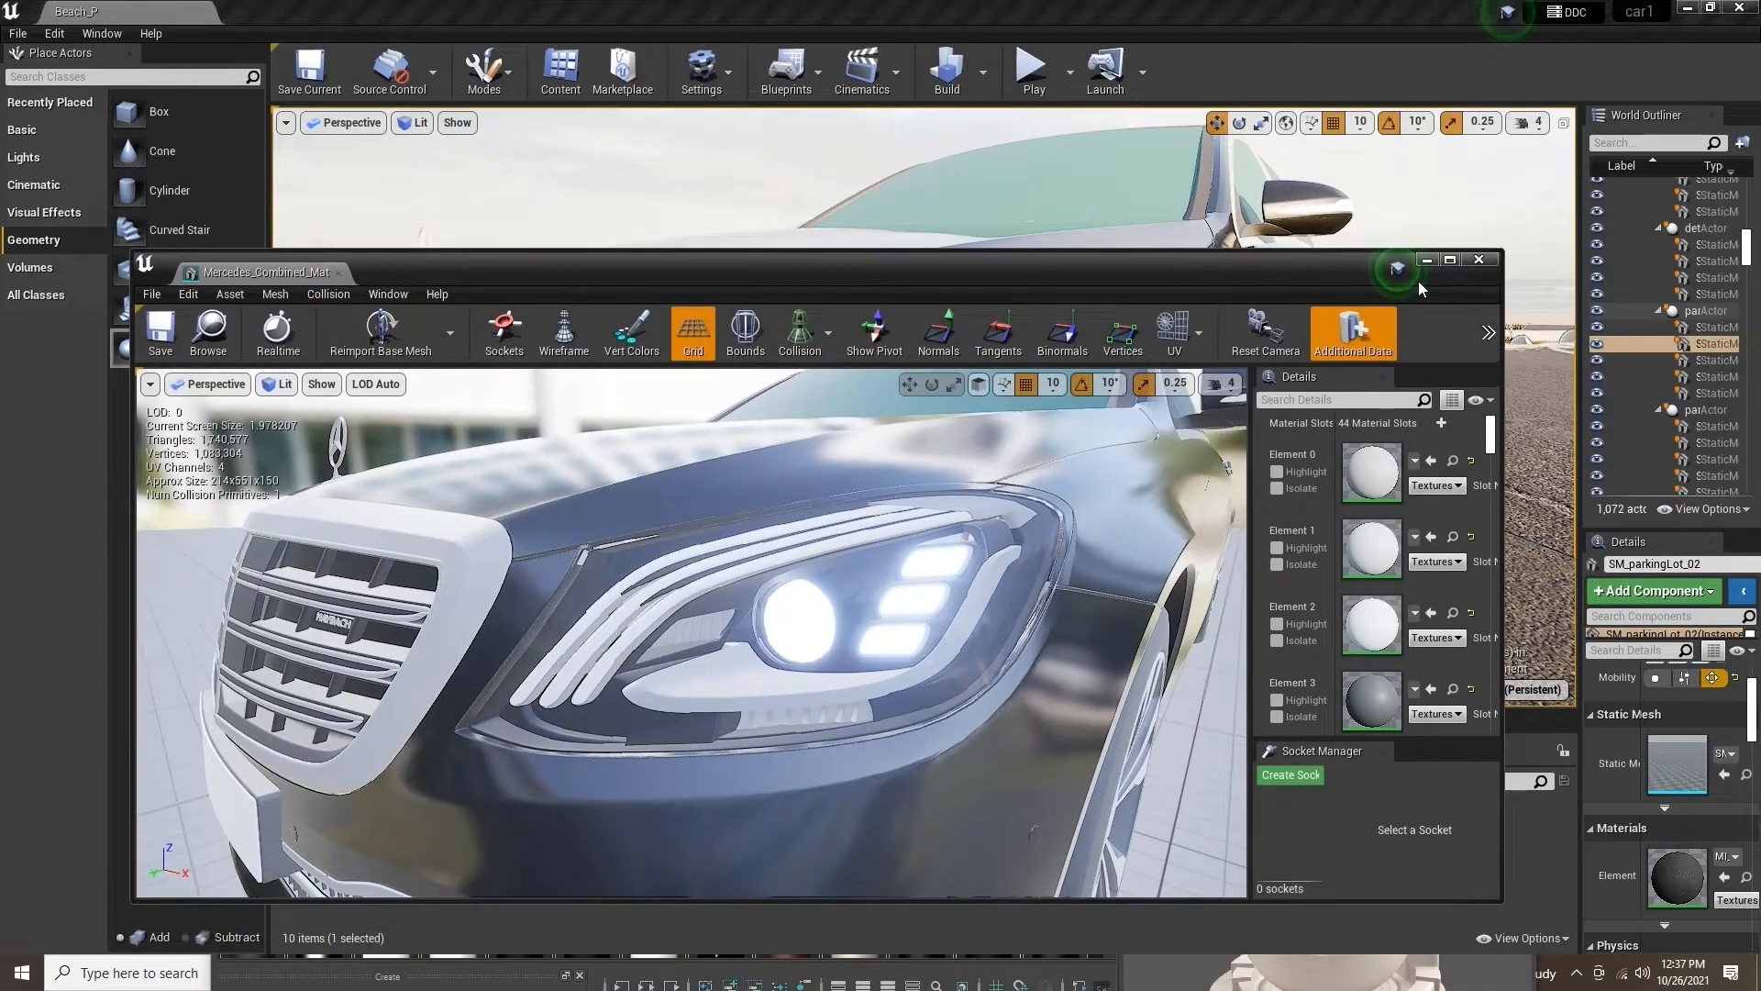
pyautogui.click(1478, 262)
# Create a new material named "car" in the root Content folder
pyautogui.click(561, 751)
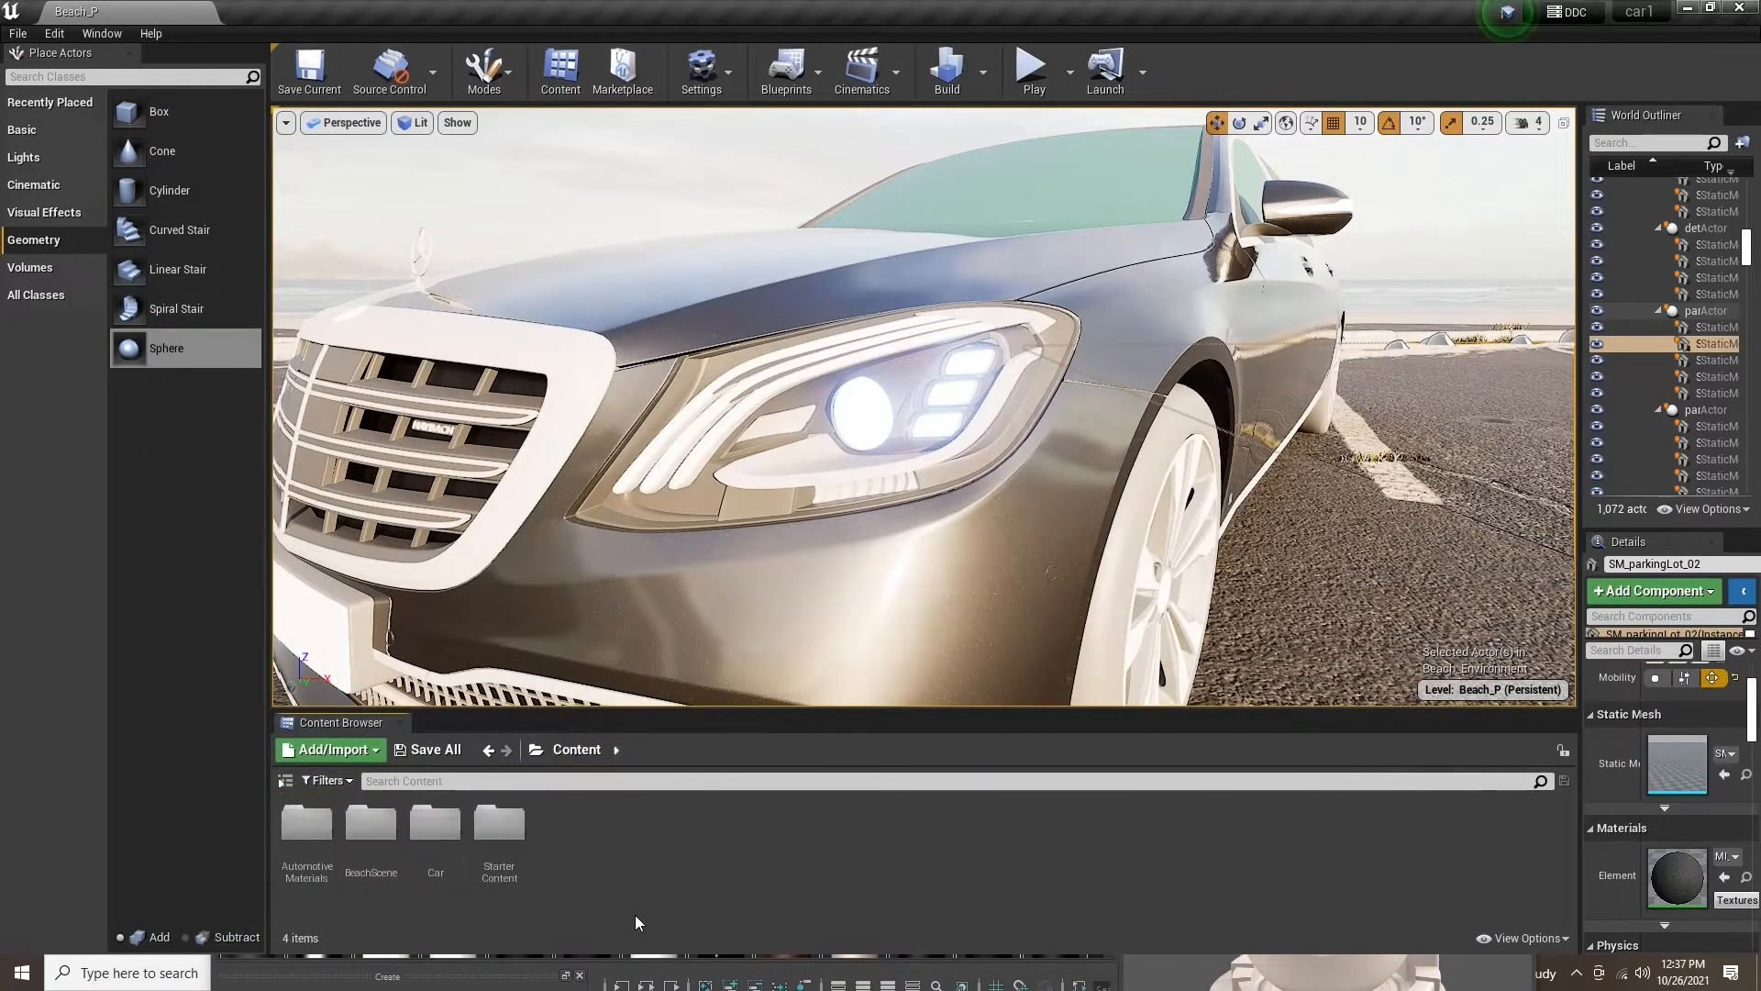
pyautogui.rightClick(662, 913)
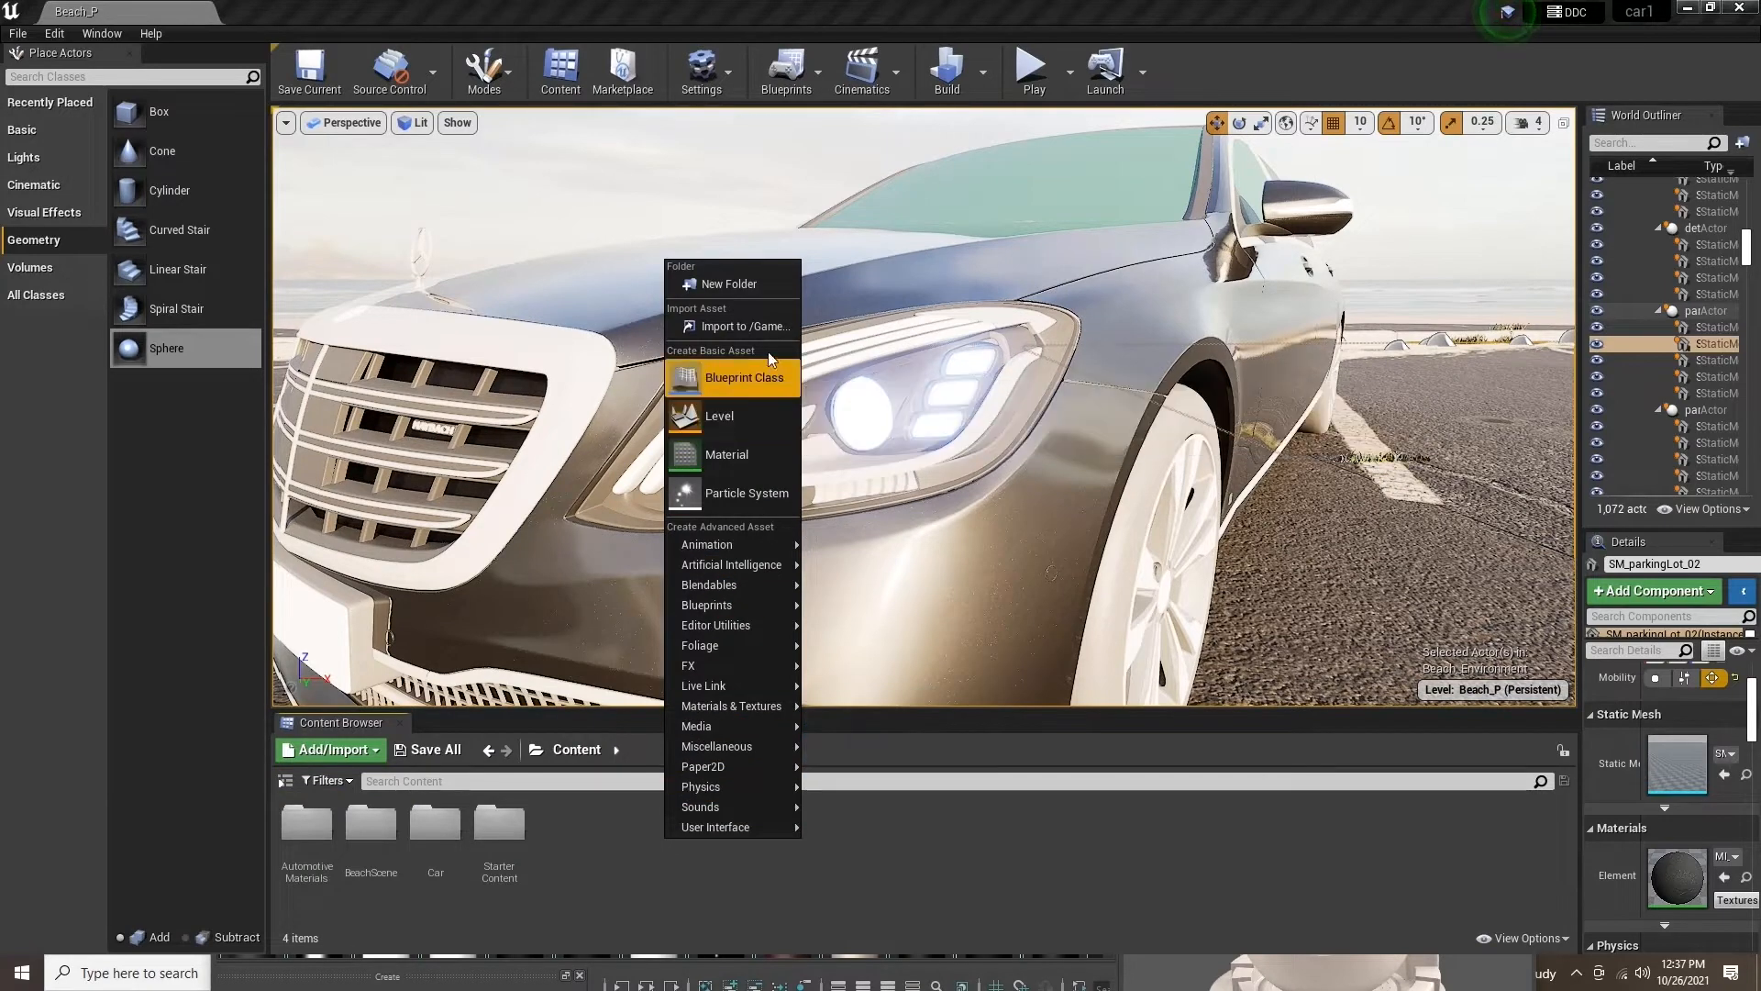
pyautogui.click(759, 457)
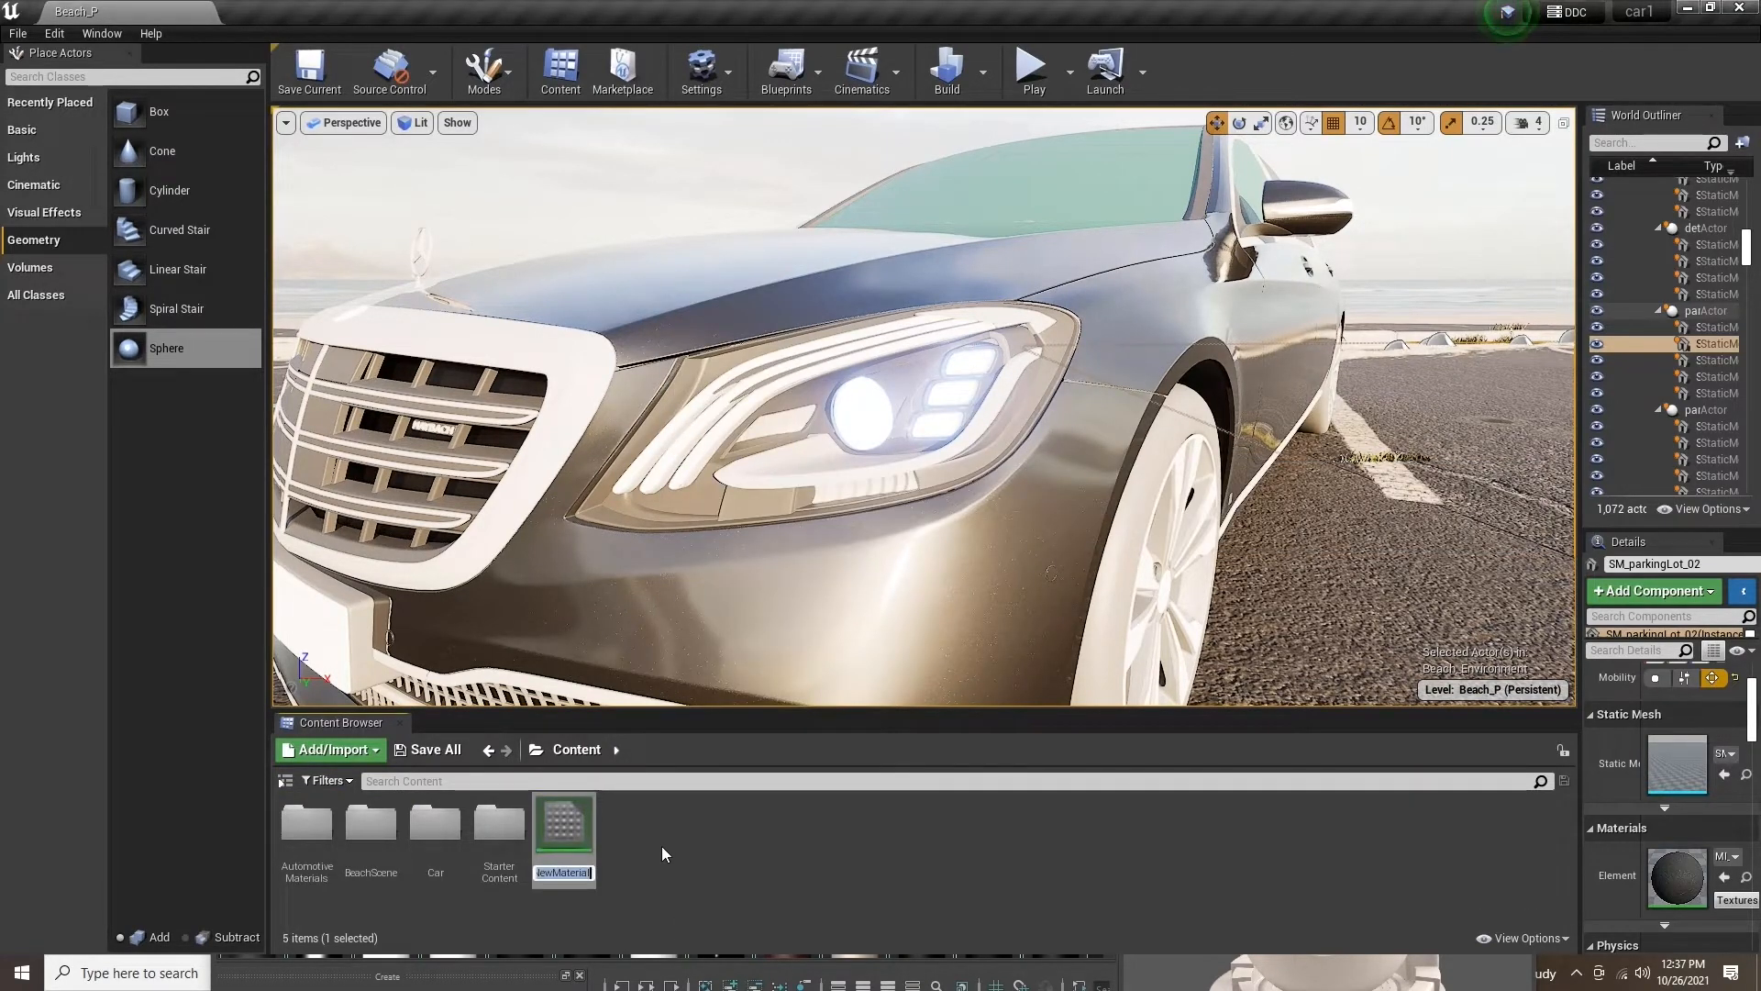
pyautogui.write('car')
pyautogui.press('Return')
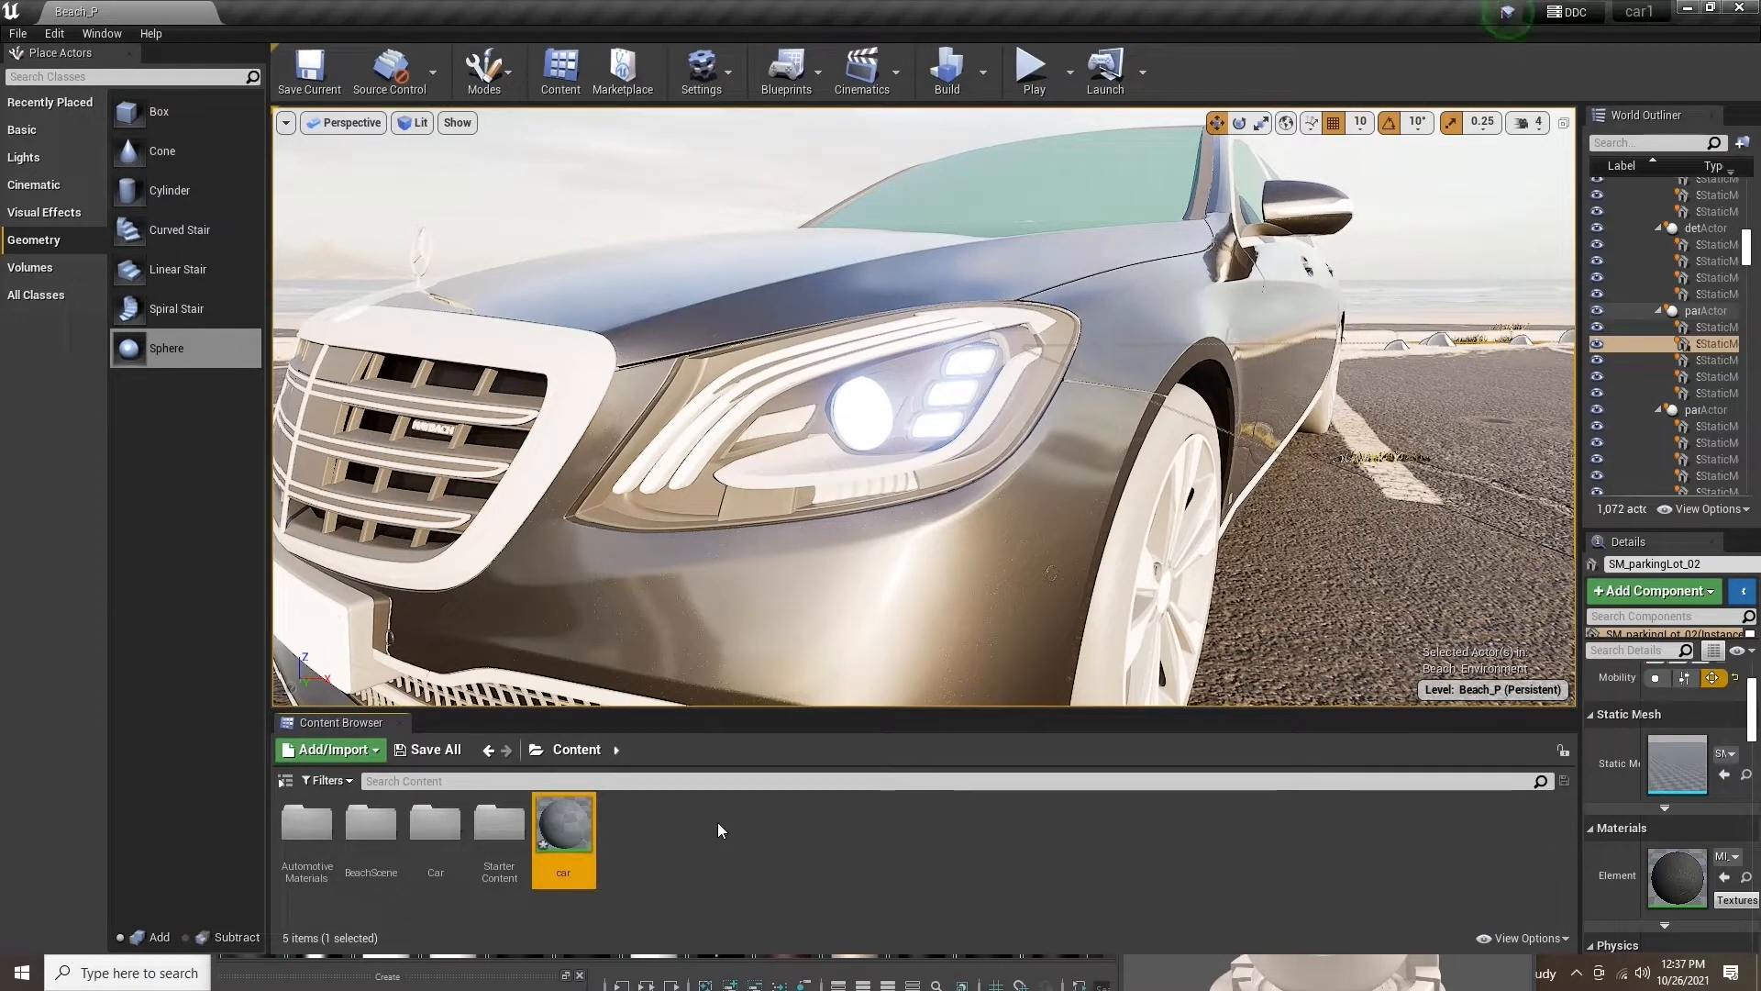
# Open the car material for editing and add a Constant node beside its main material node
pyautogui.doubleClick(569, 826)
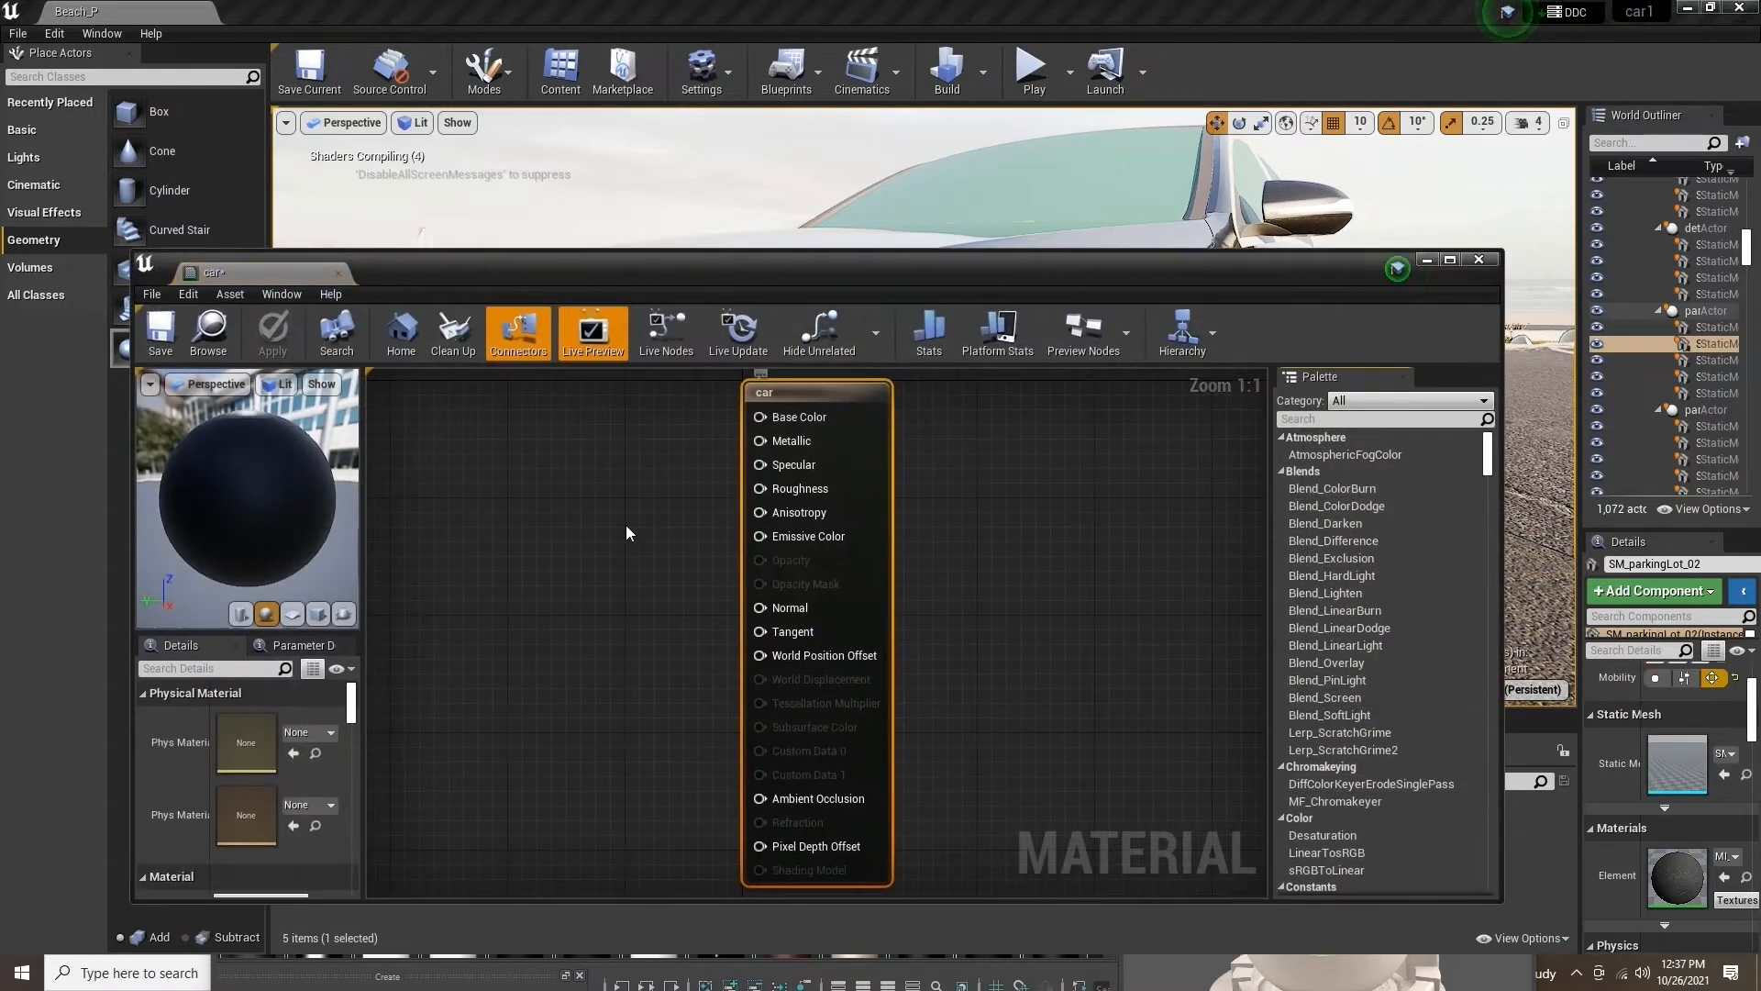
pyautogui.scroll(-1, 761, 444)
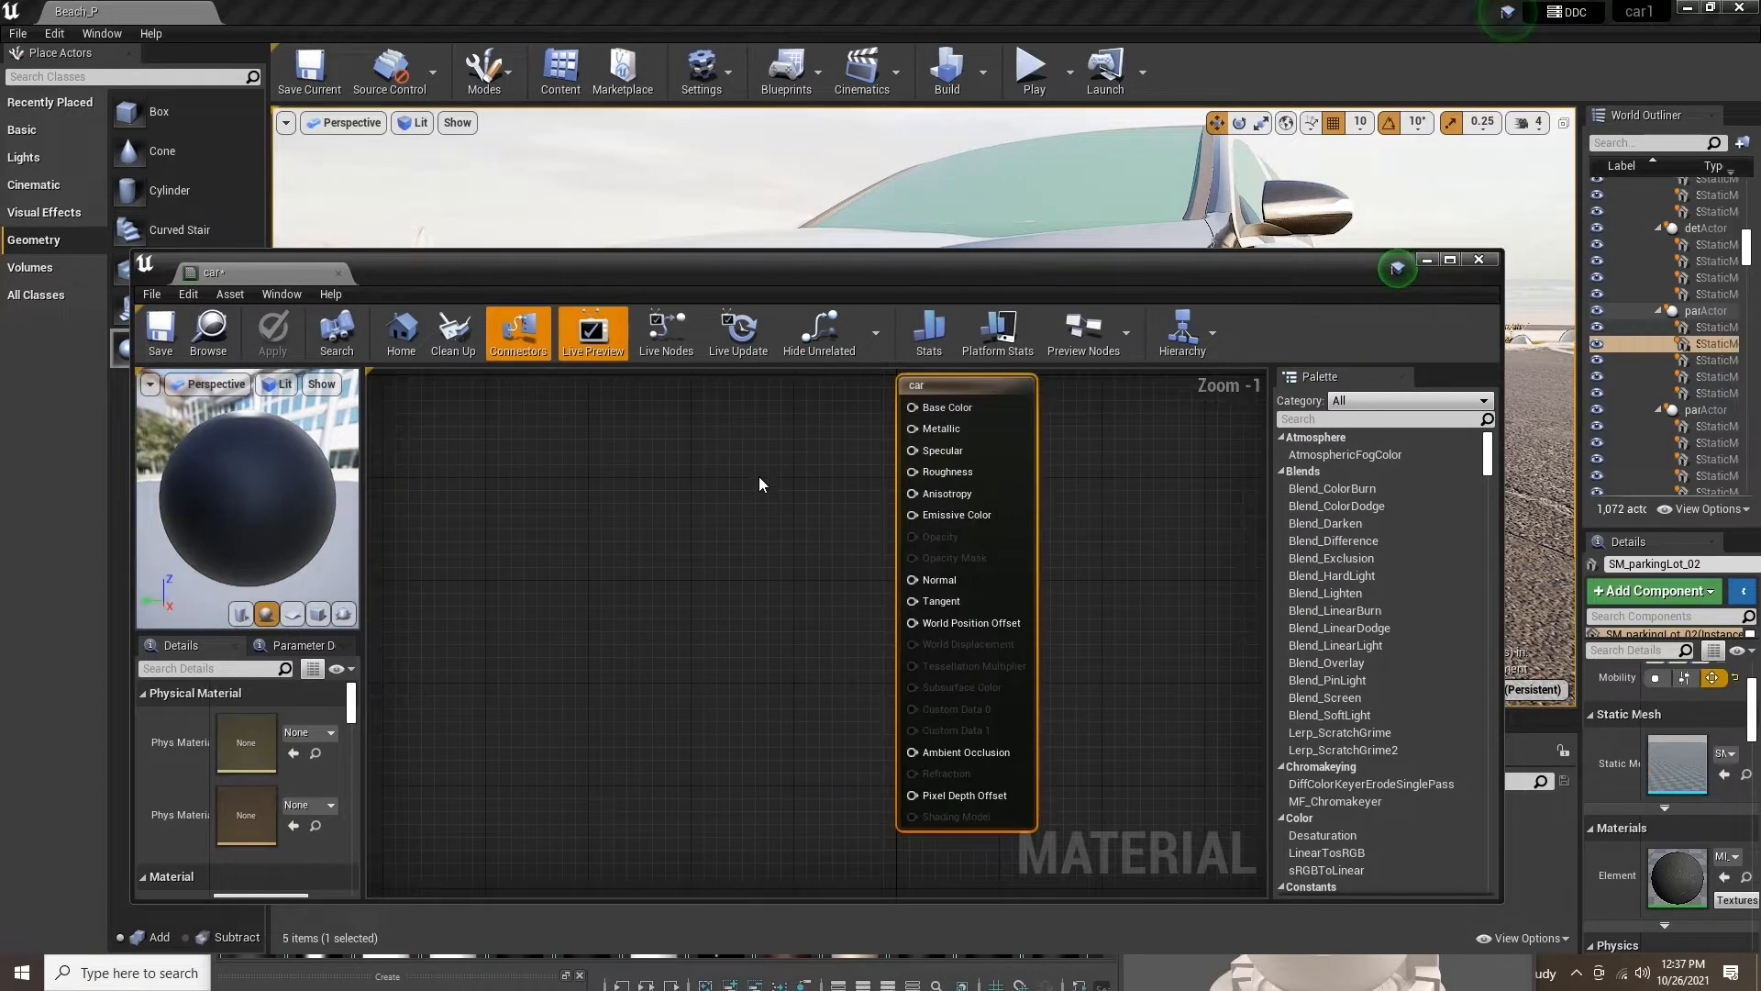
pyautogui.moveTo(757, 476); pyautogui.dragTo(707, 494, button='right')
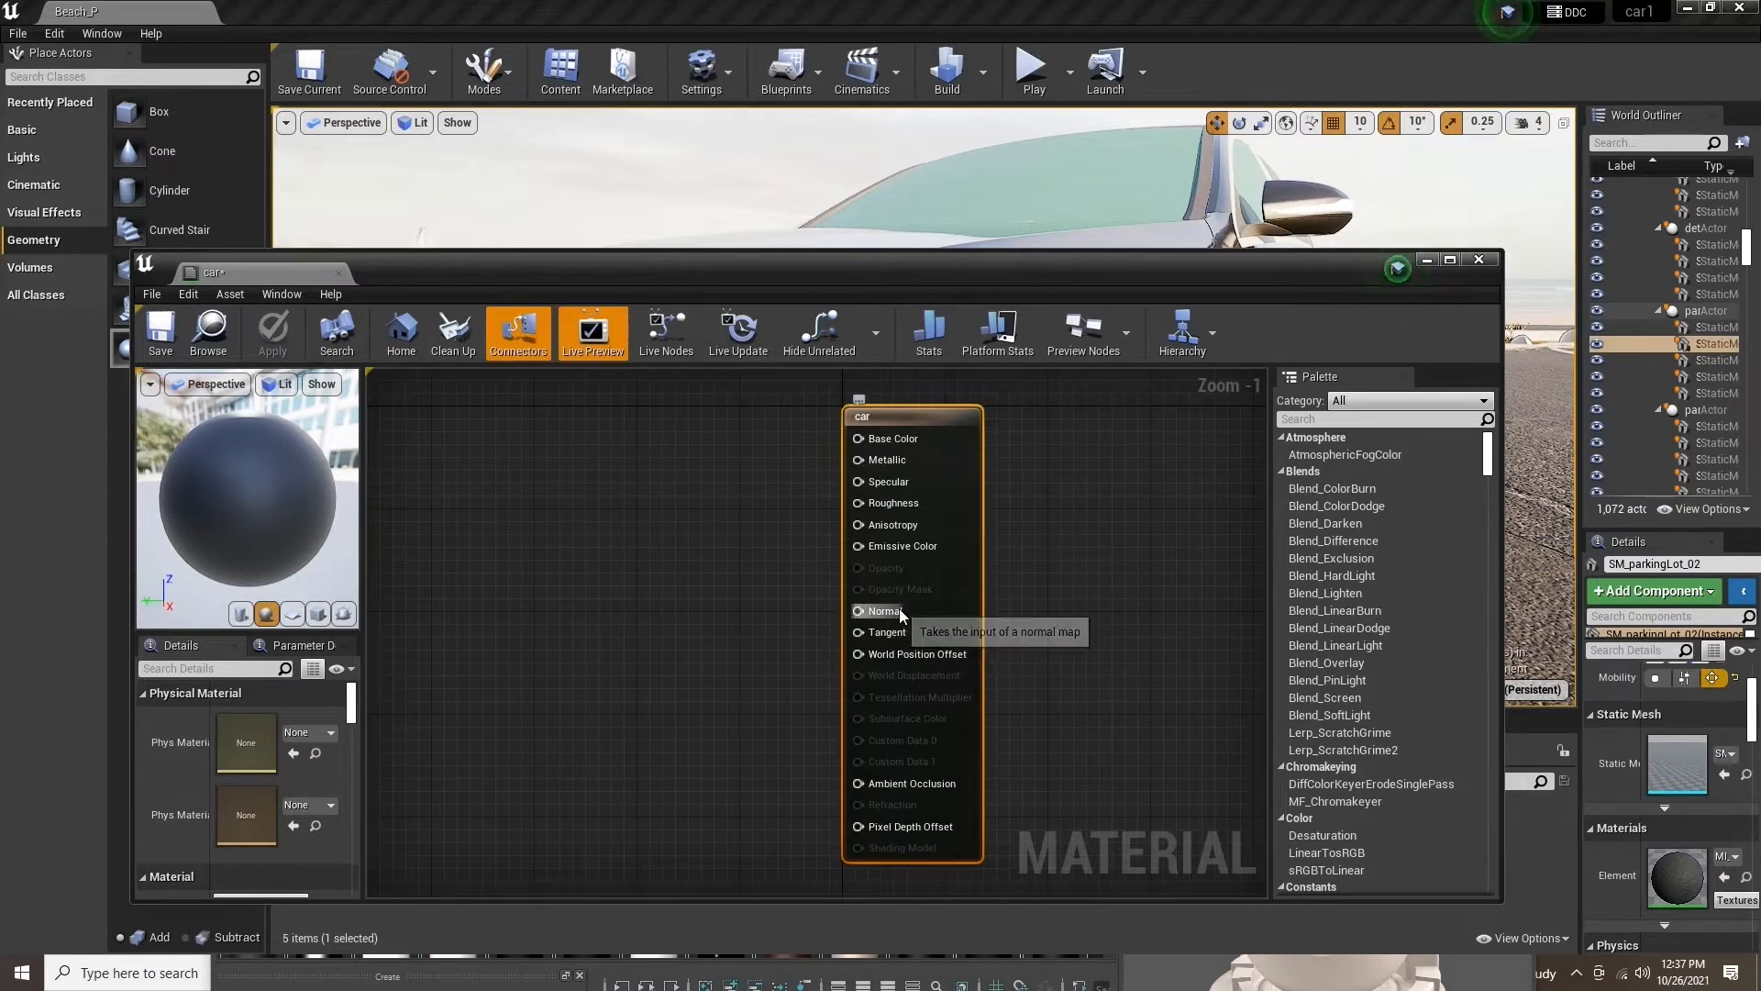
pyautogui.rightClick(628, 596)
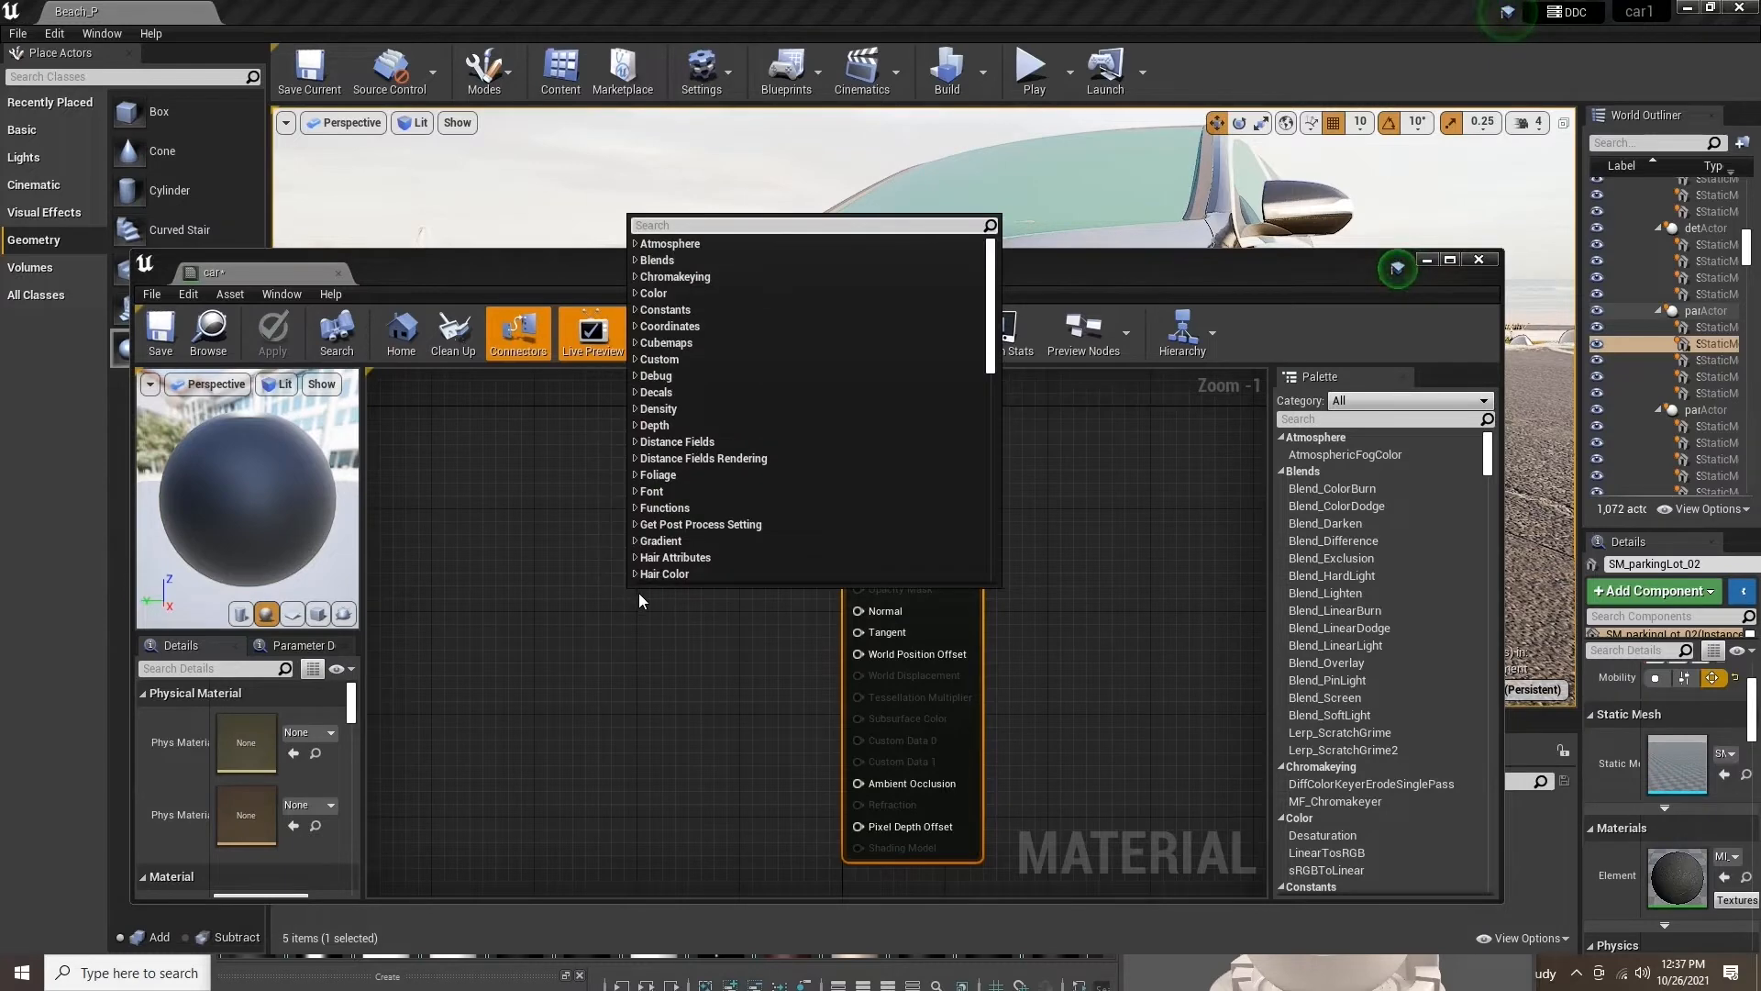
pyautogui.write('cons')
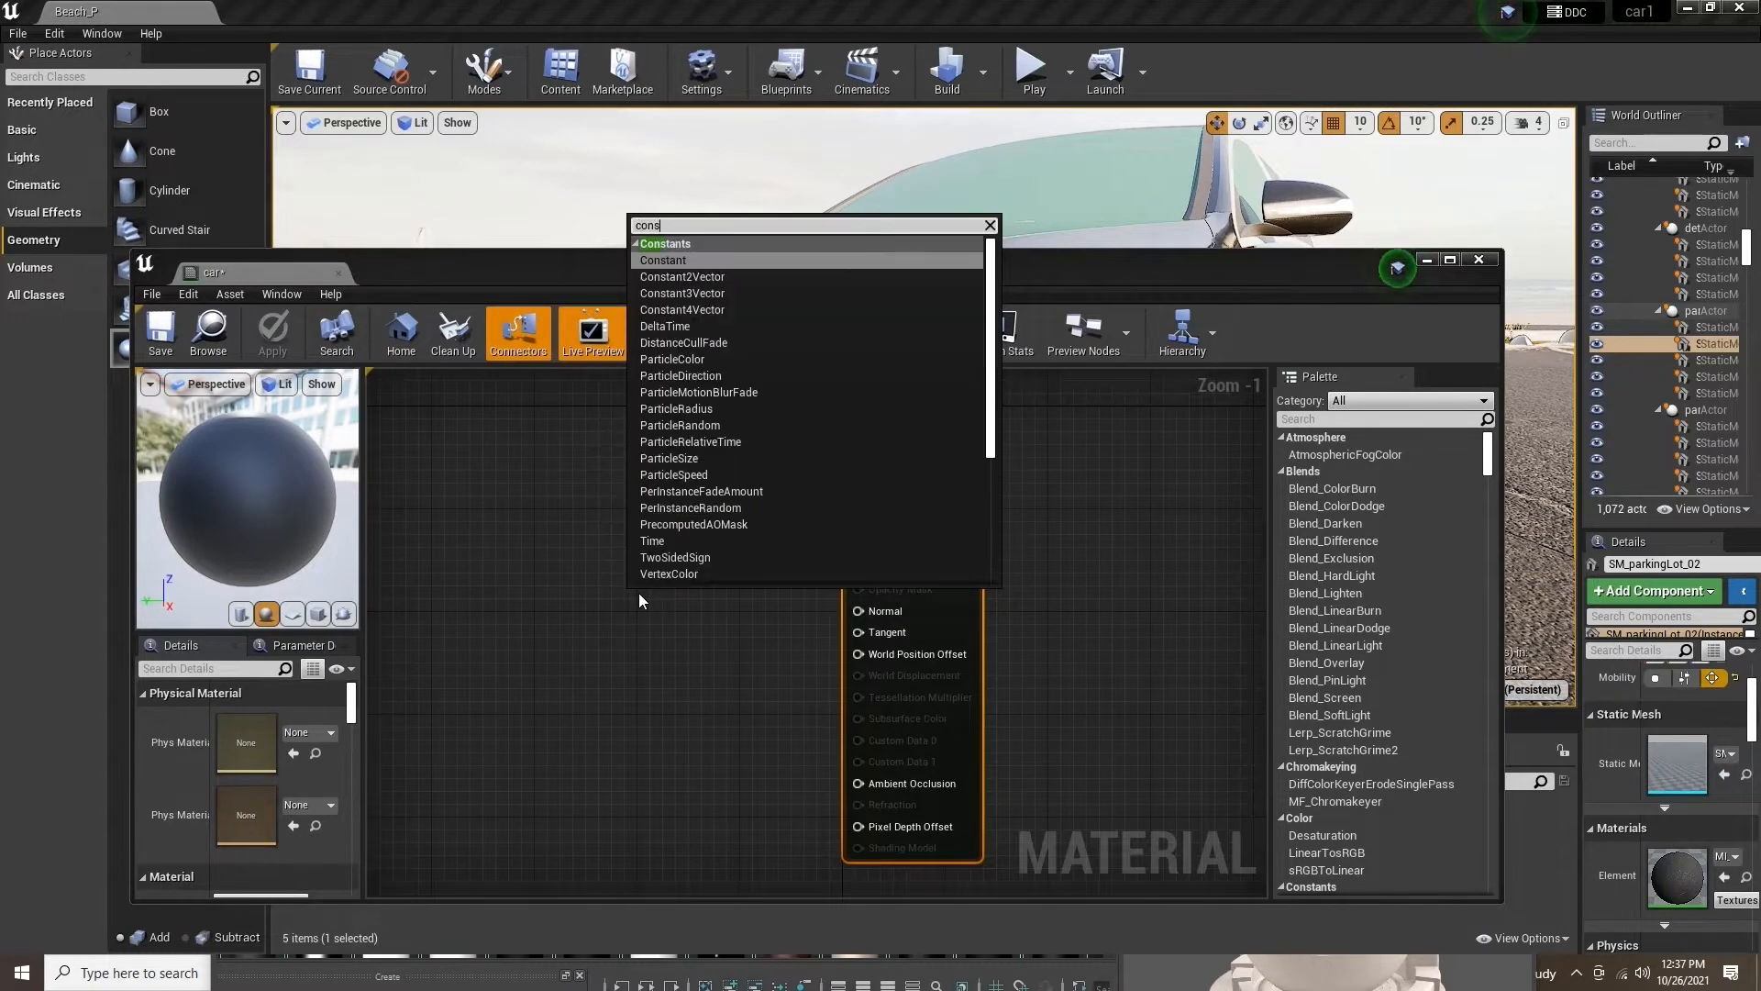
pyautogui.click(688, 259)
pyautogui.moveTo(646, 593); pyautogui.dragTo(665, 579)
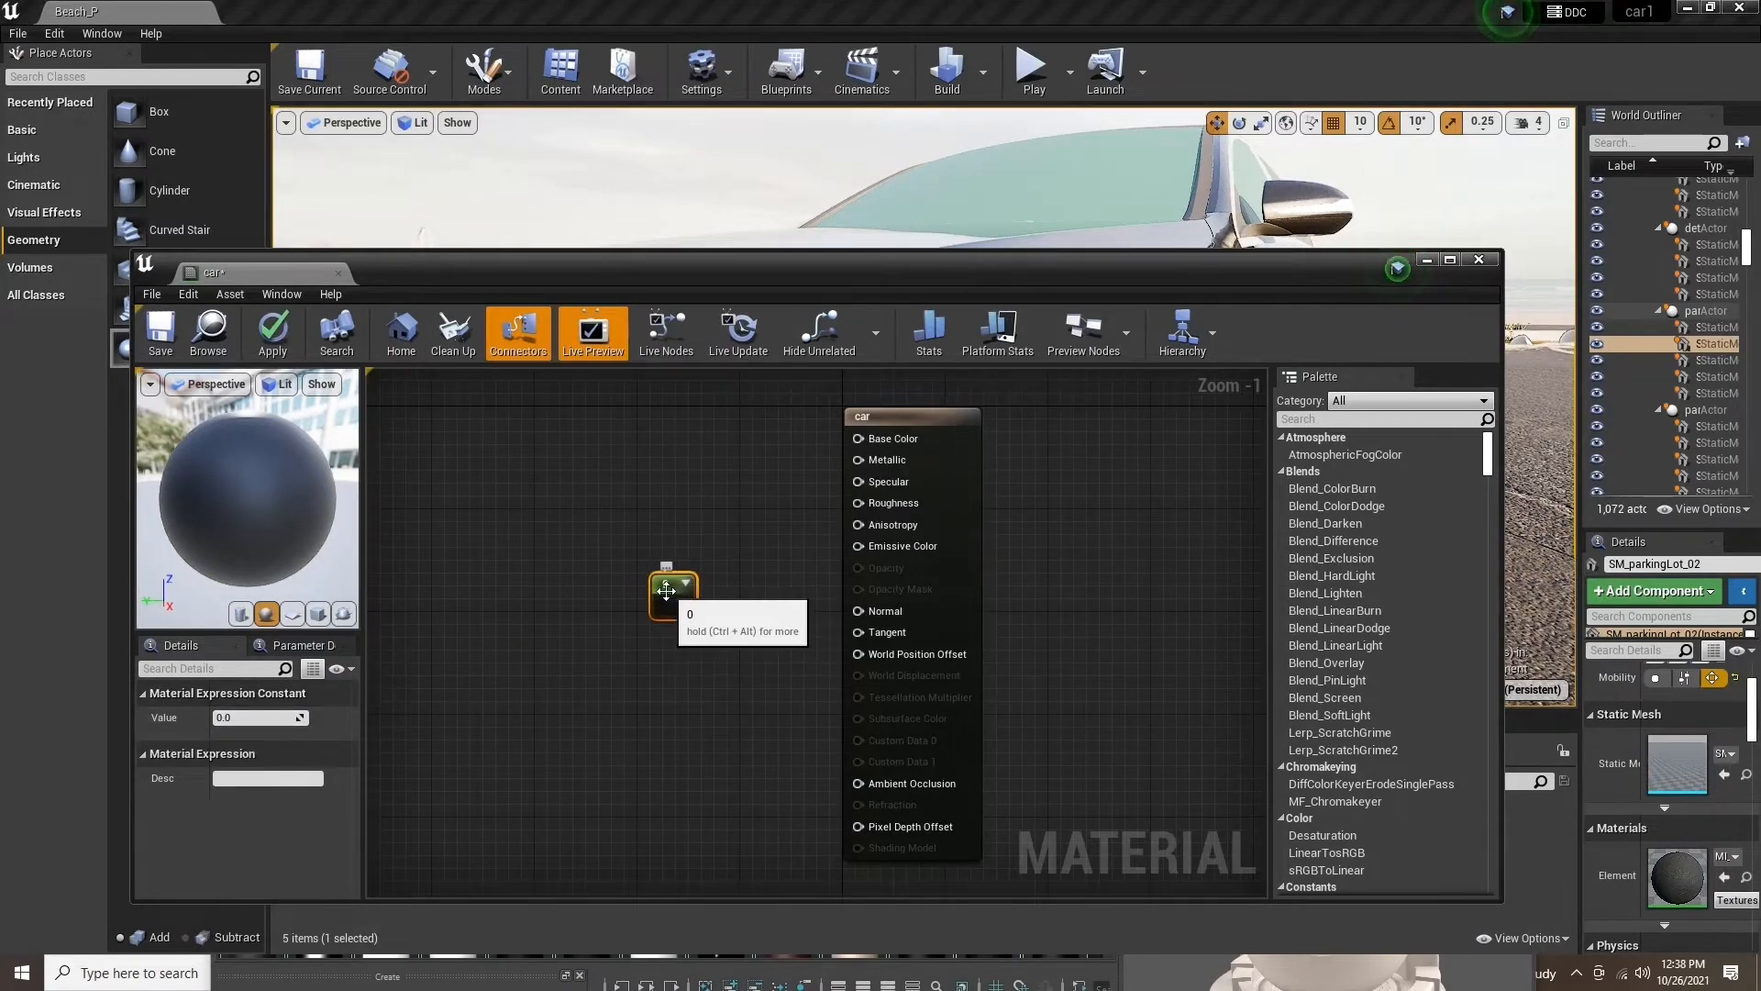
# Duplicate the Constant node and connect the copy to Roughness and the original to Metallic
pyautogui.hotkey('ctrl', 'w')
pyautogui.moveTo(674, 611); pyautogui.dragTo(872, 508)
pyautogui.rightClick(593, 591)
pyautogui.click(647, 593)
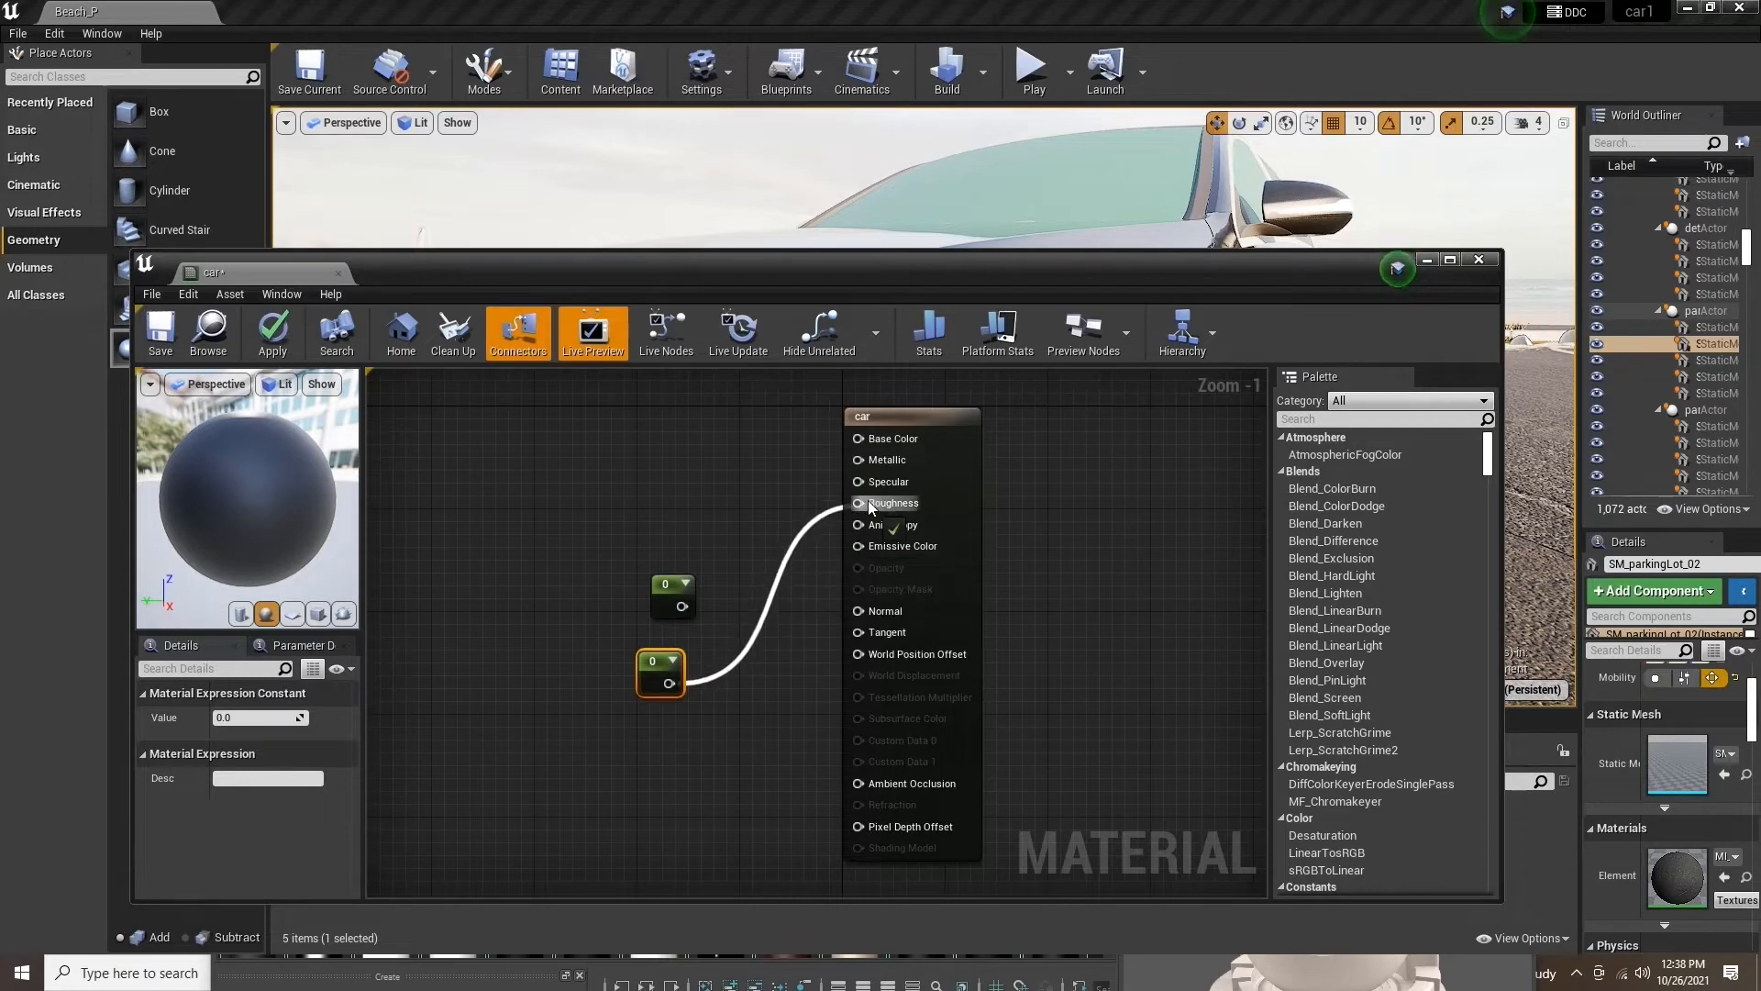
pyautogui.moveTo(682, 607); pyautogui.dragTo(874, 460)
# Add a Constant3Vector node to the car material and set its color to pink (1, 0, 0.125)
pyautogui.rightClick(550, 462)
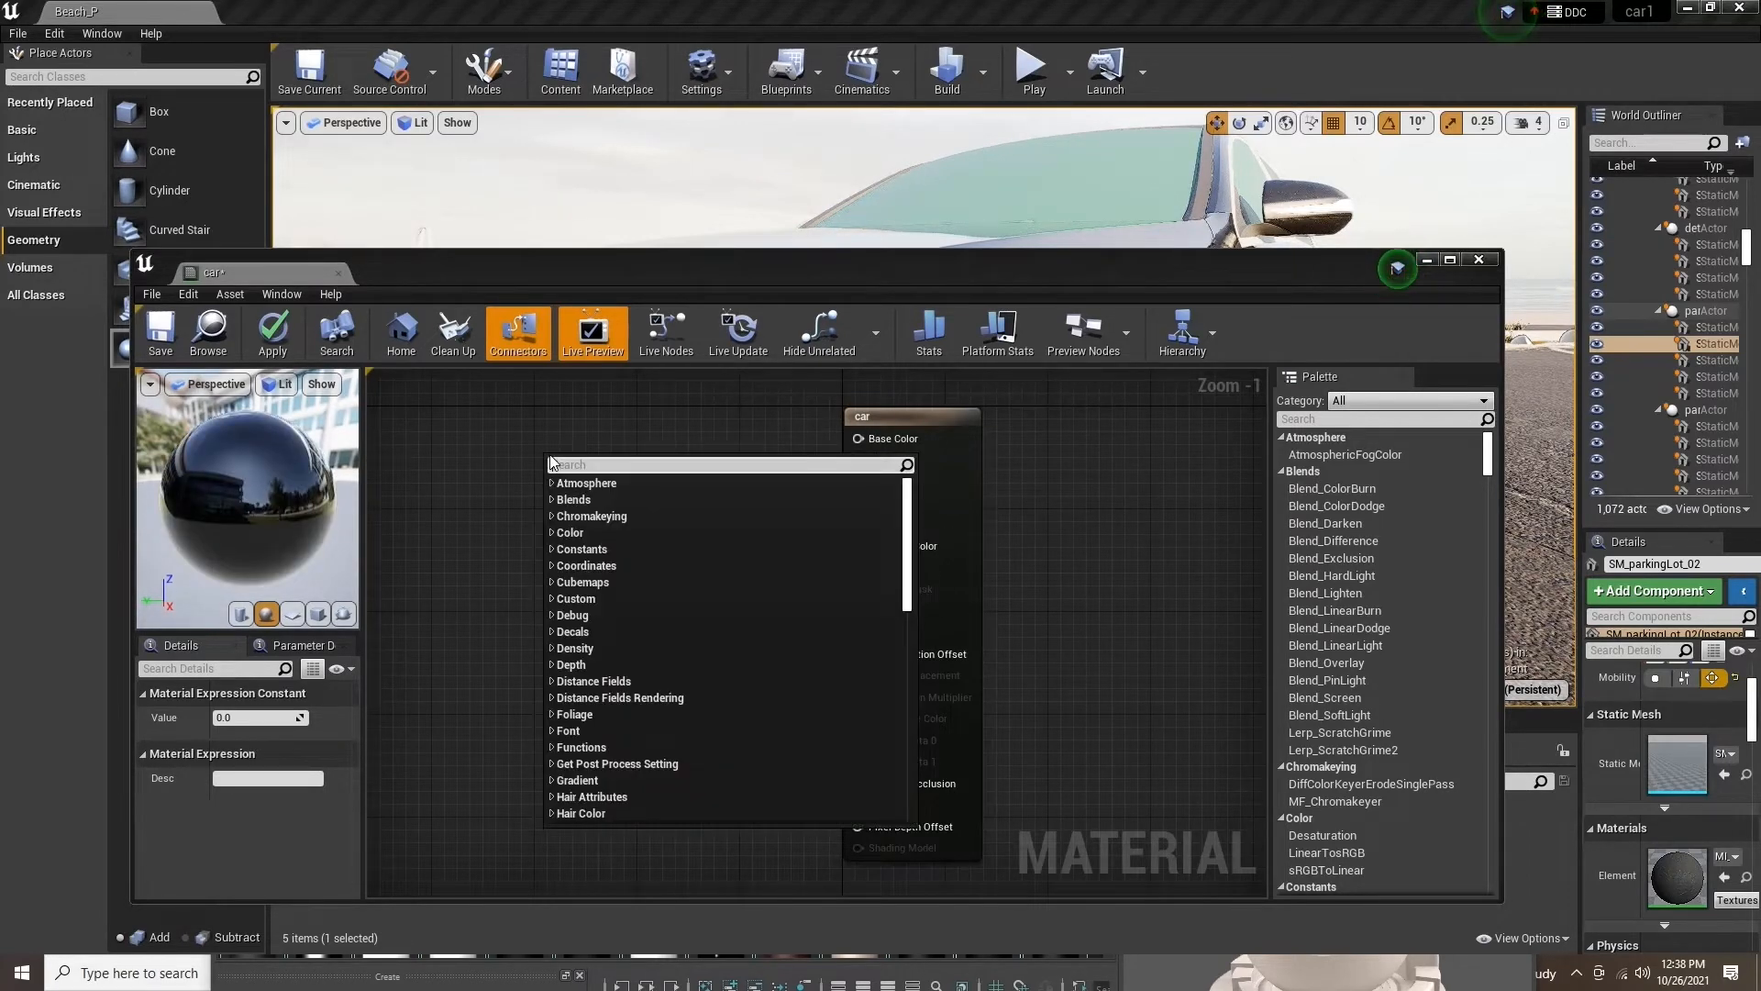
pyautogui.write('cons')
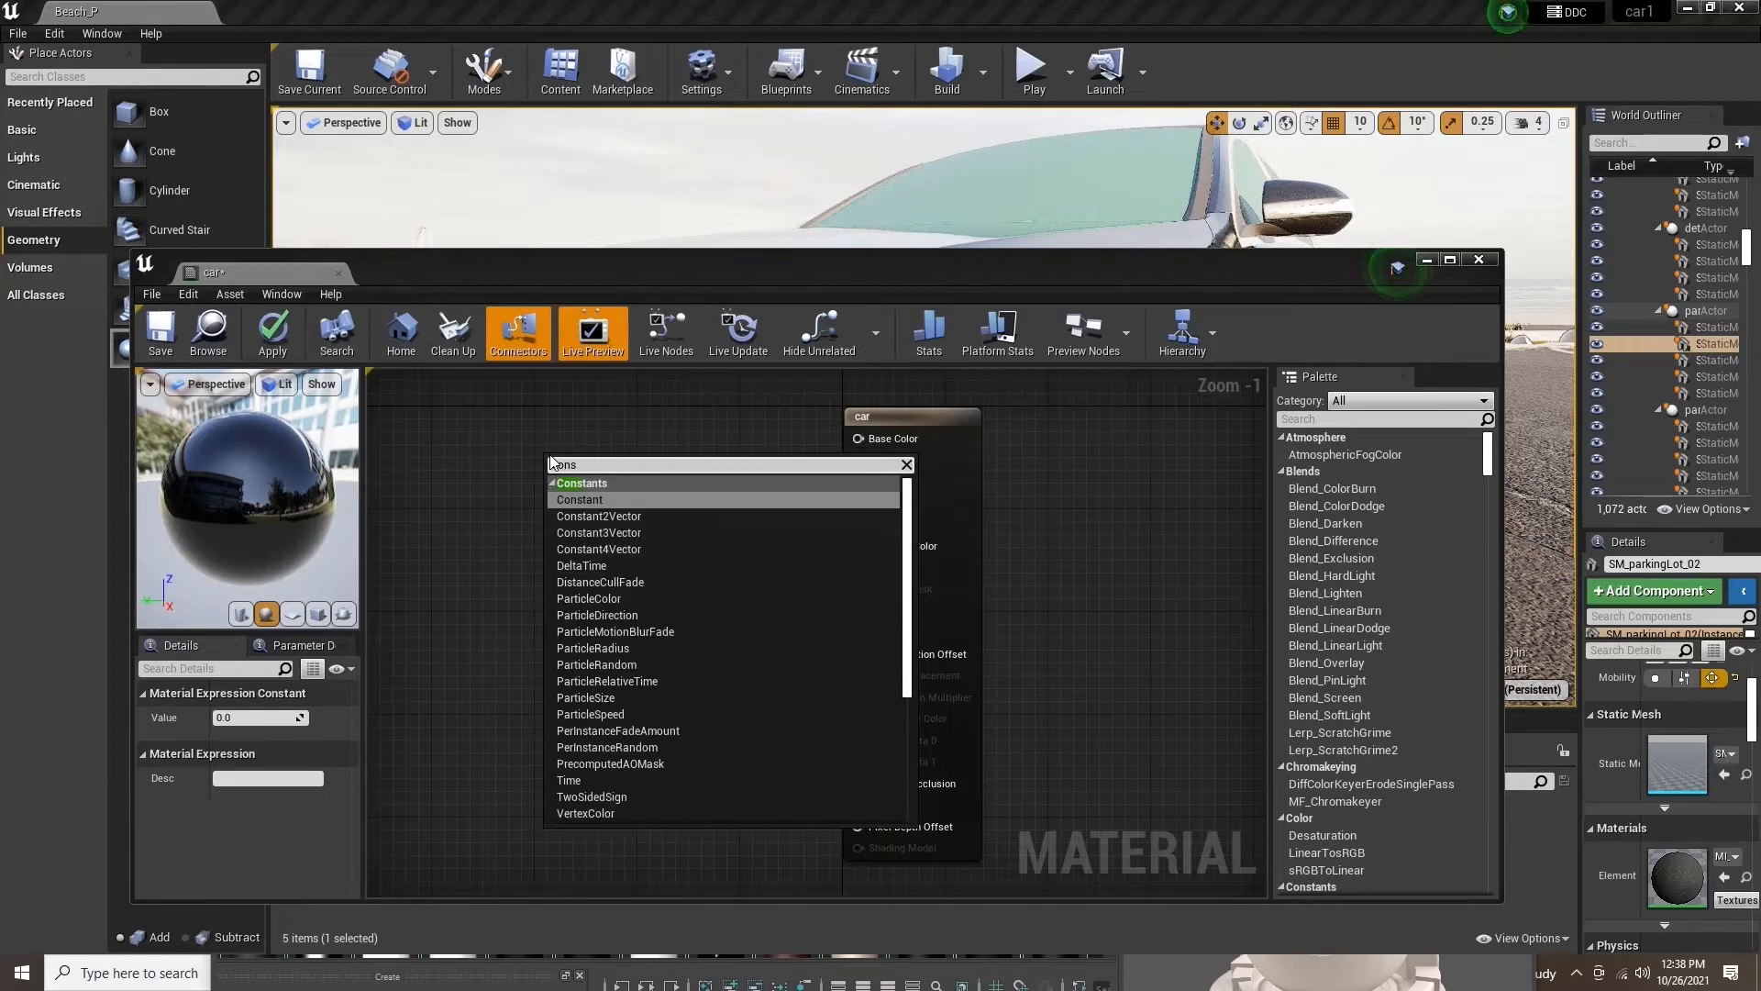
pyautogui.click(601, 532)
pyautogui.click(306, 716)
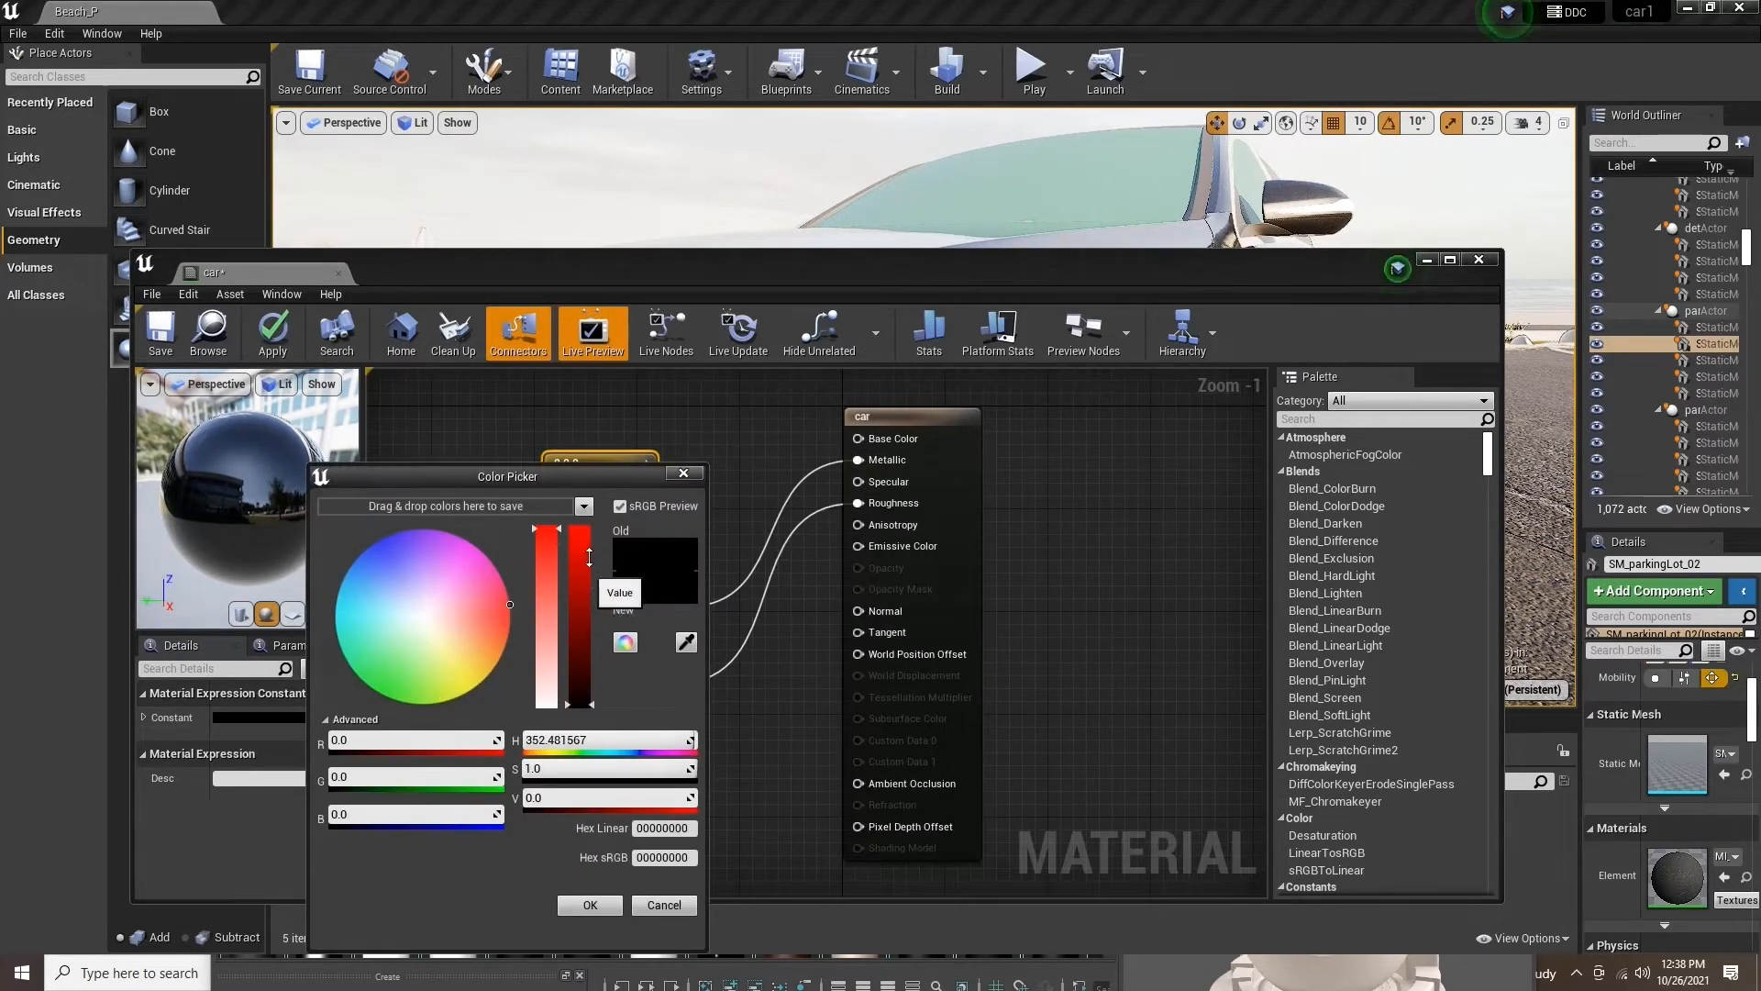
pyautogui.moveTo(589, 557); pyautogui.dragTo(584, 537)
pyautogui.click(589, 905)
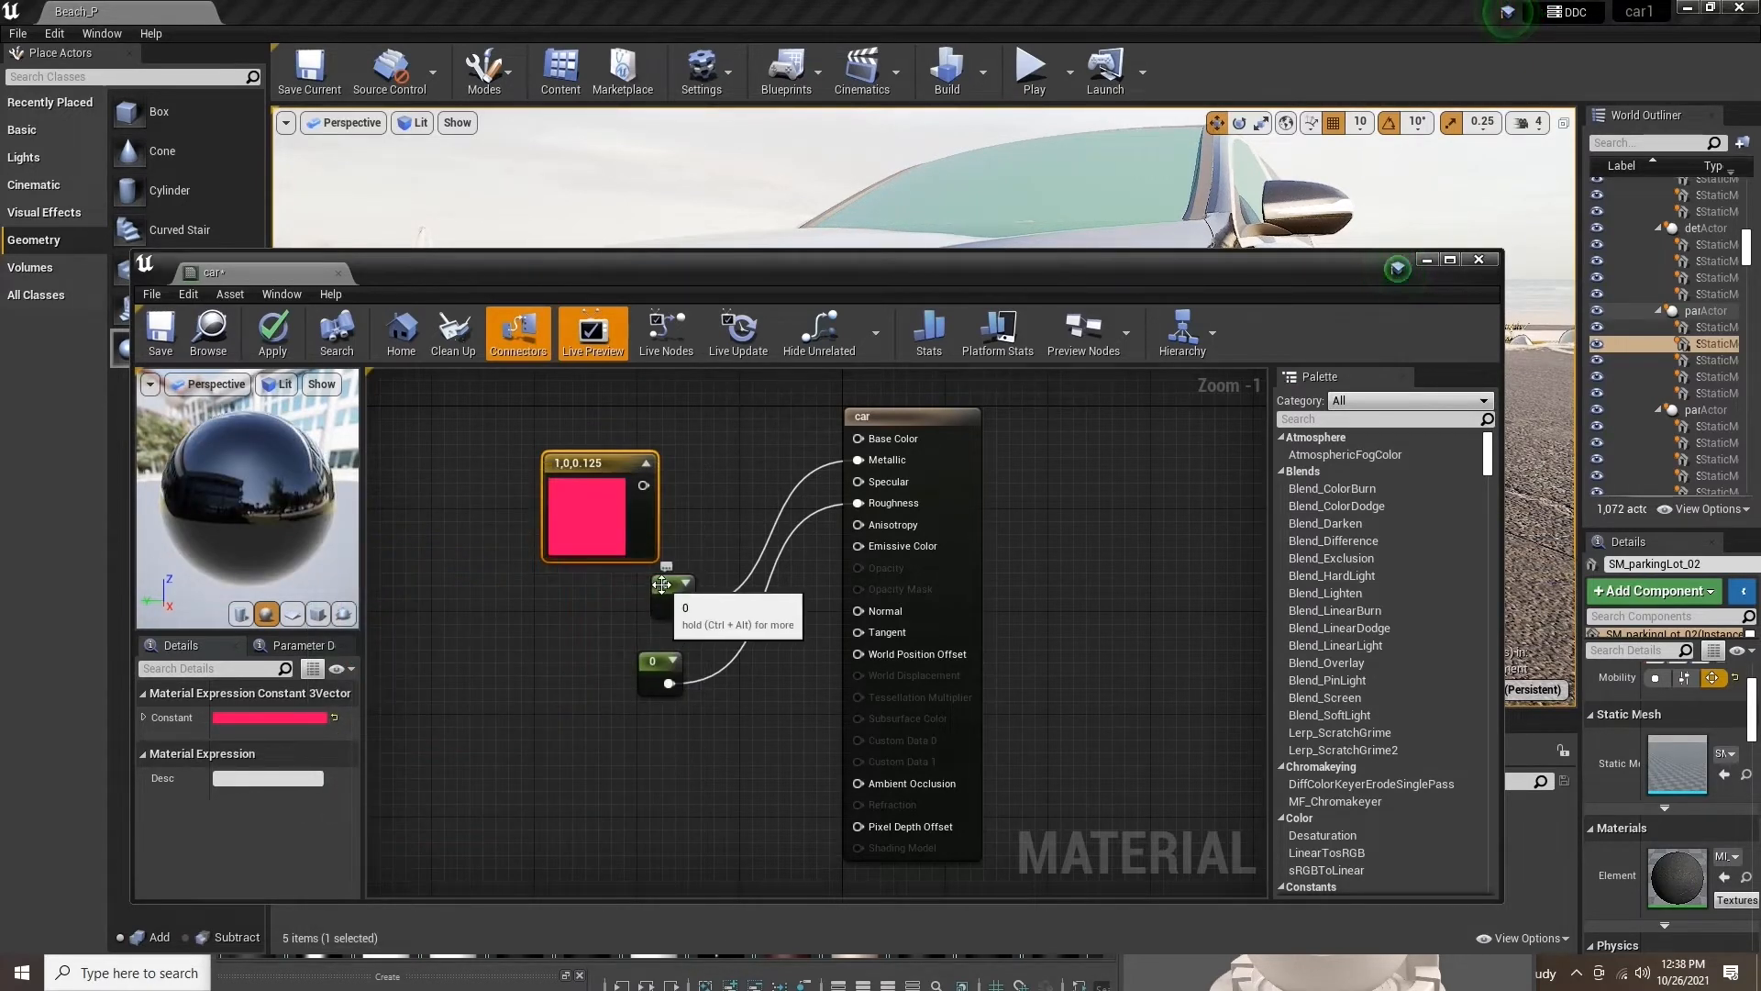
# Try a value of 0.7 for the Metallic constant and 0.2, then 0.4, for the Roughness constant
pyautogui.click(662, 585)
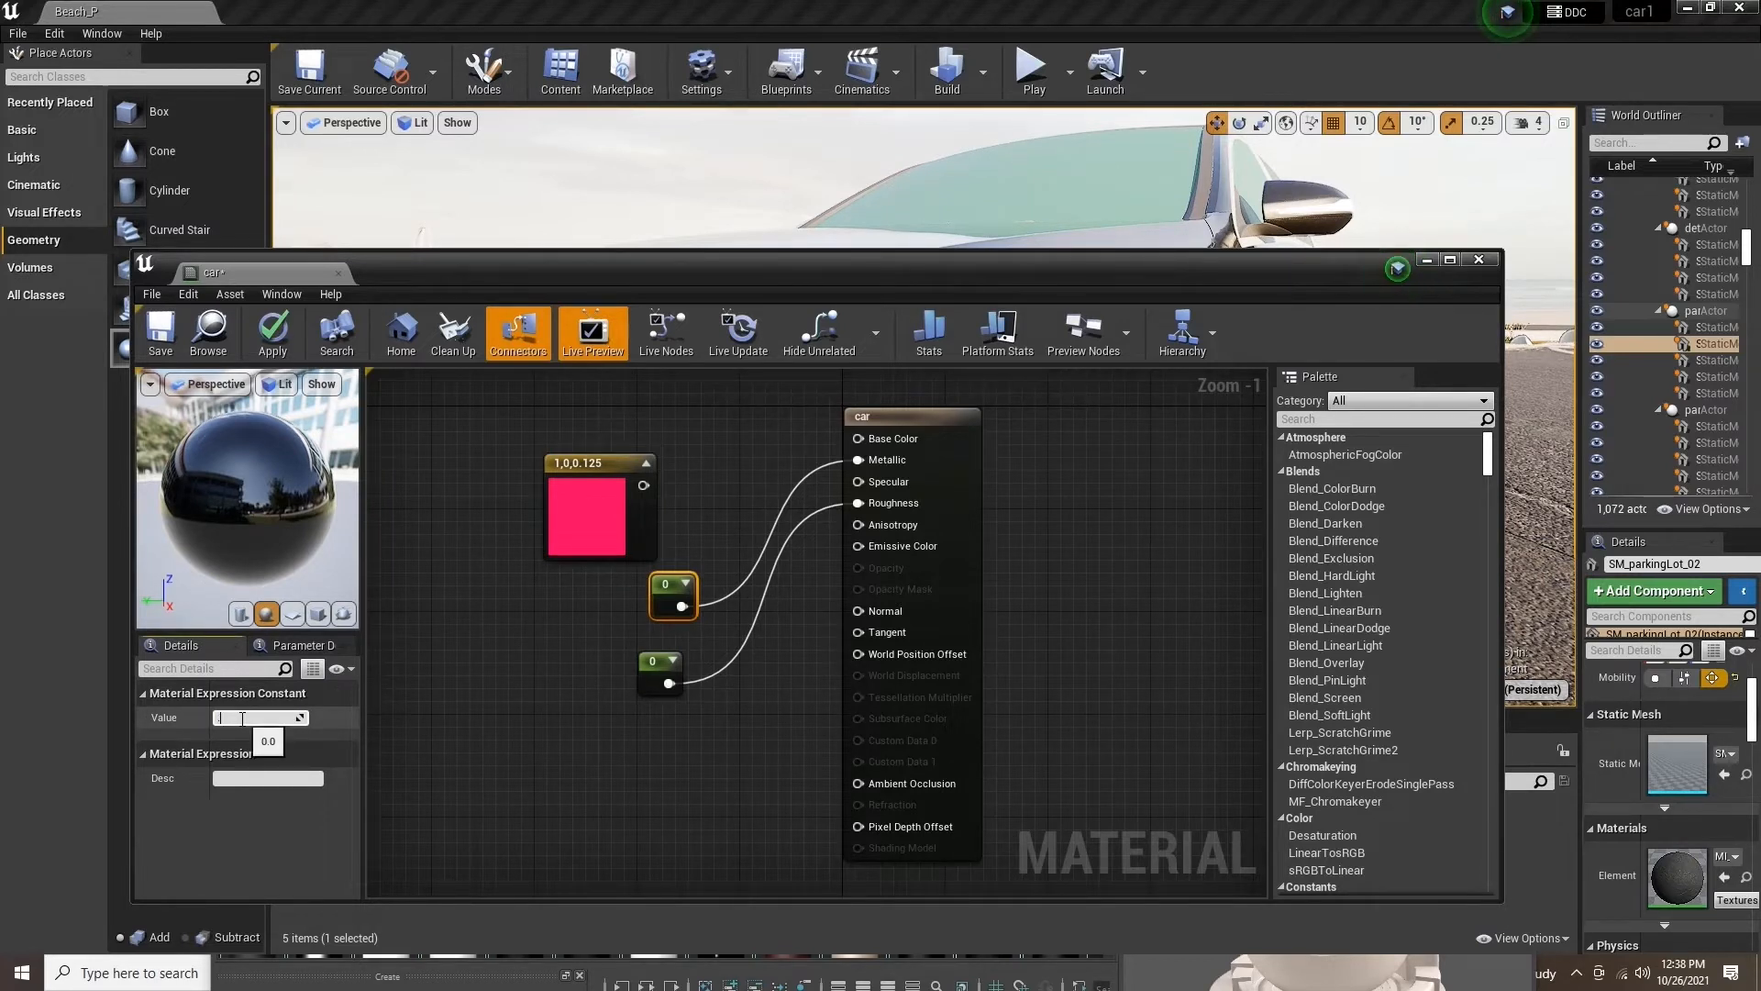
pyautogui.press('Return')
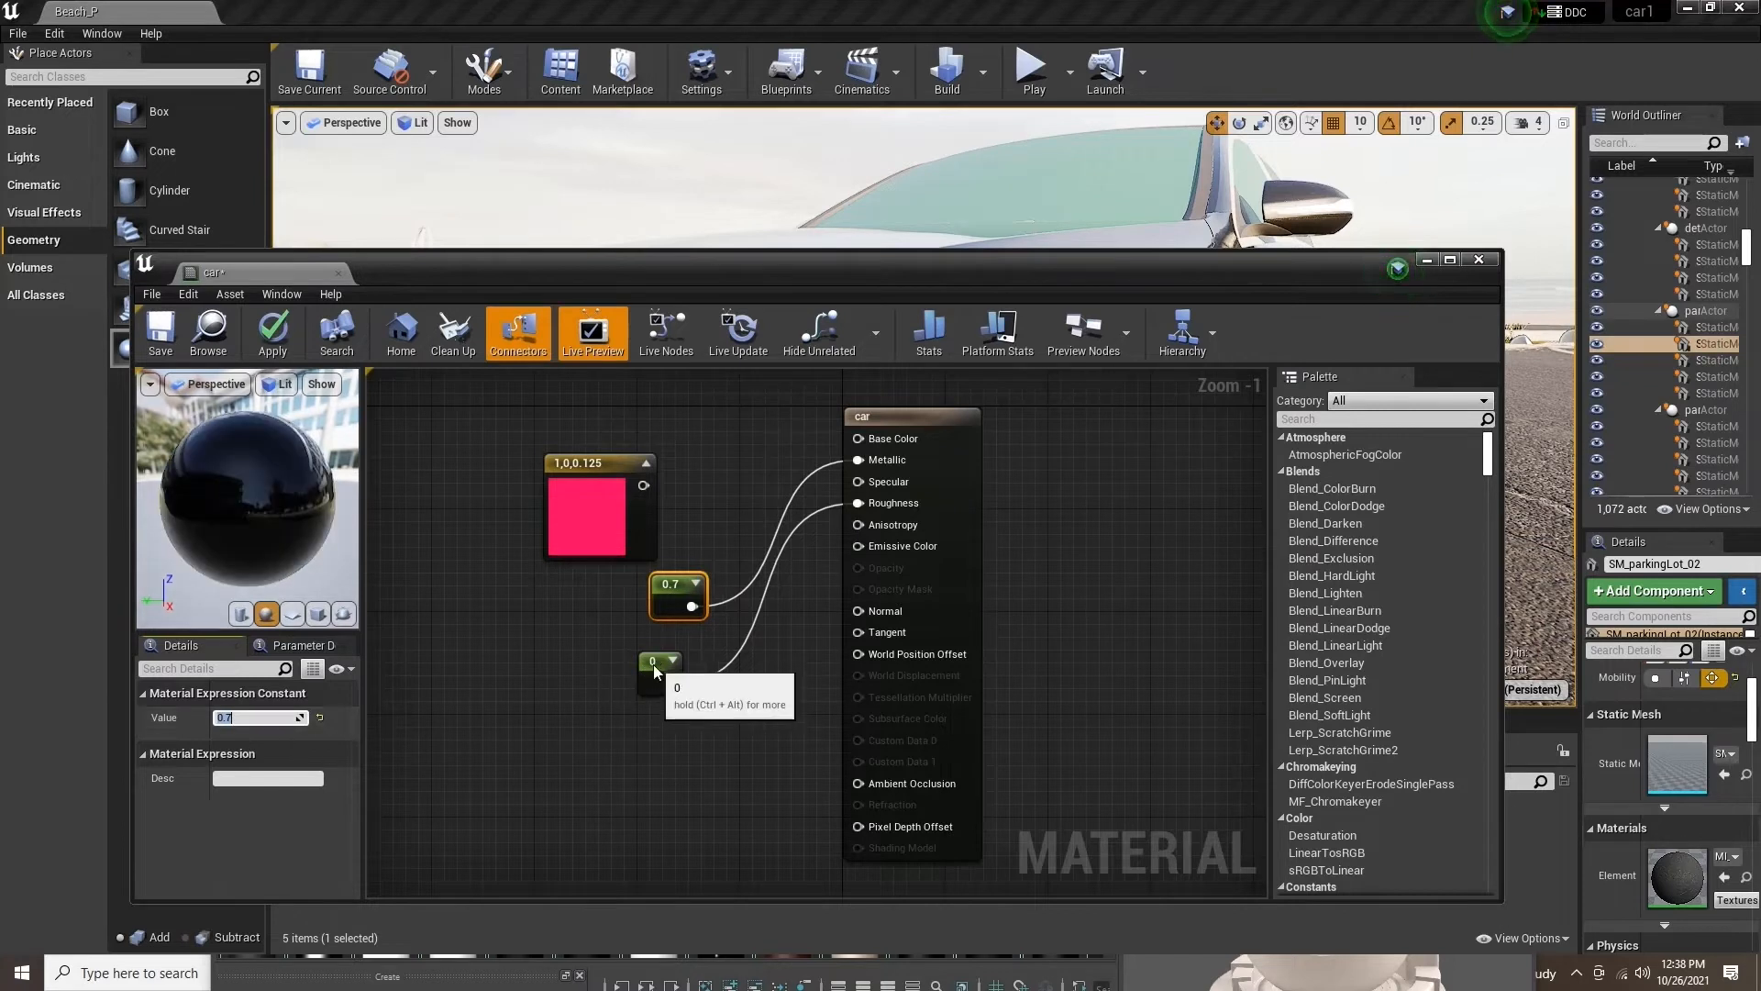
pyautogui.click(659, 670)
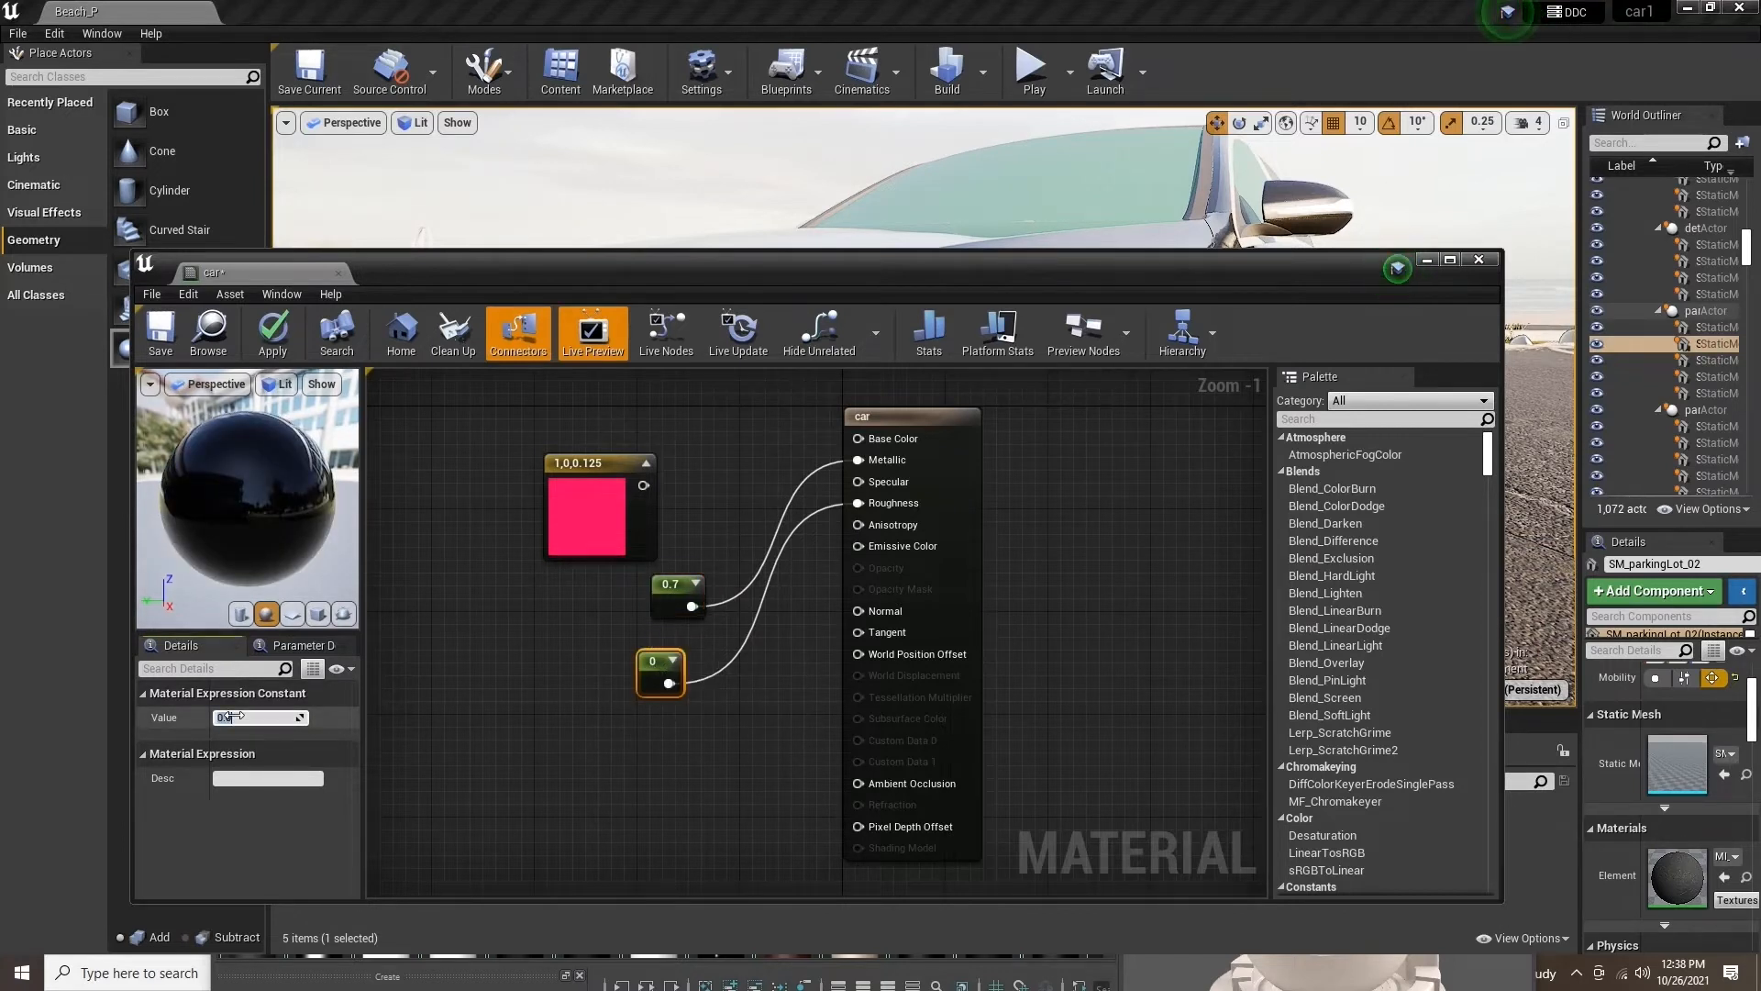
pyautogui.press('Return')
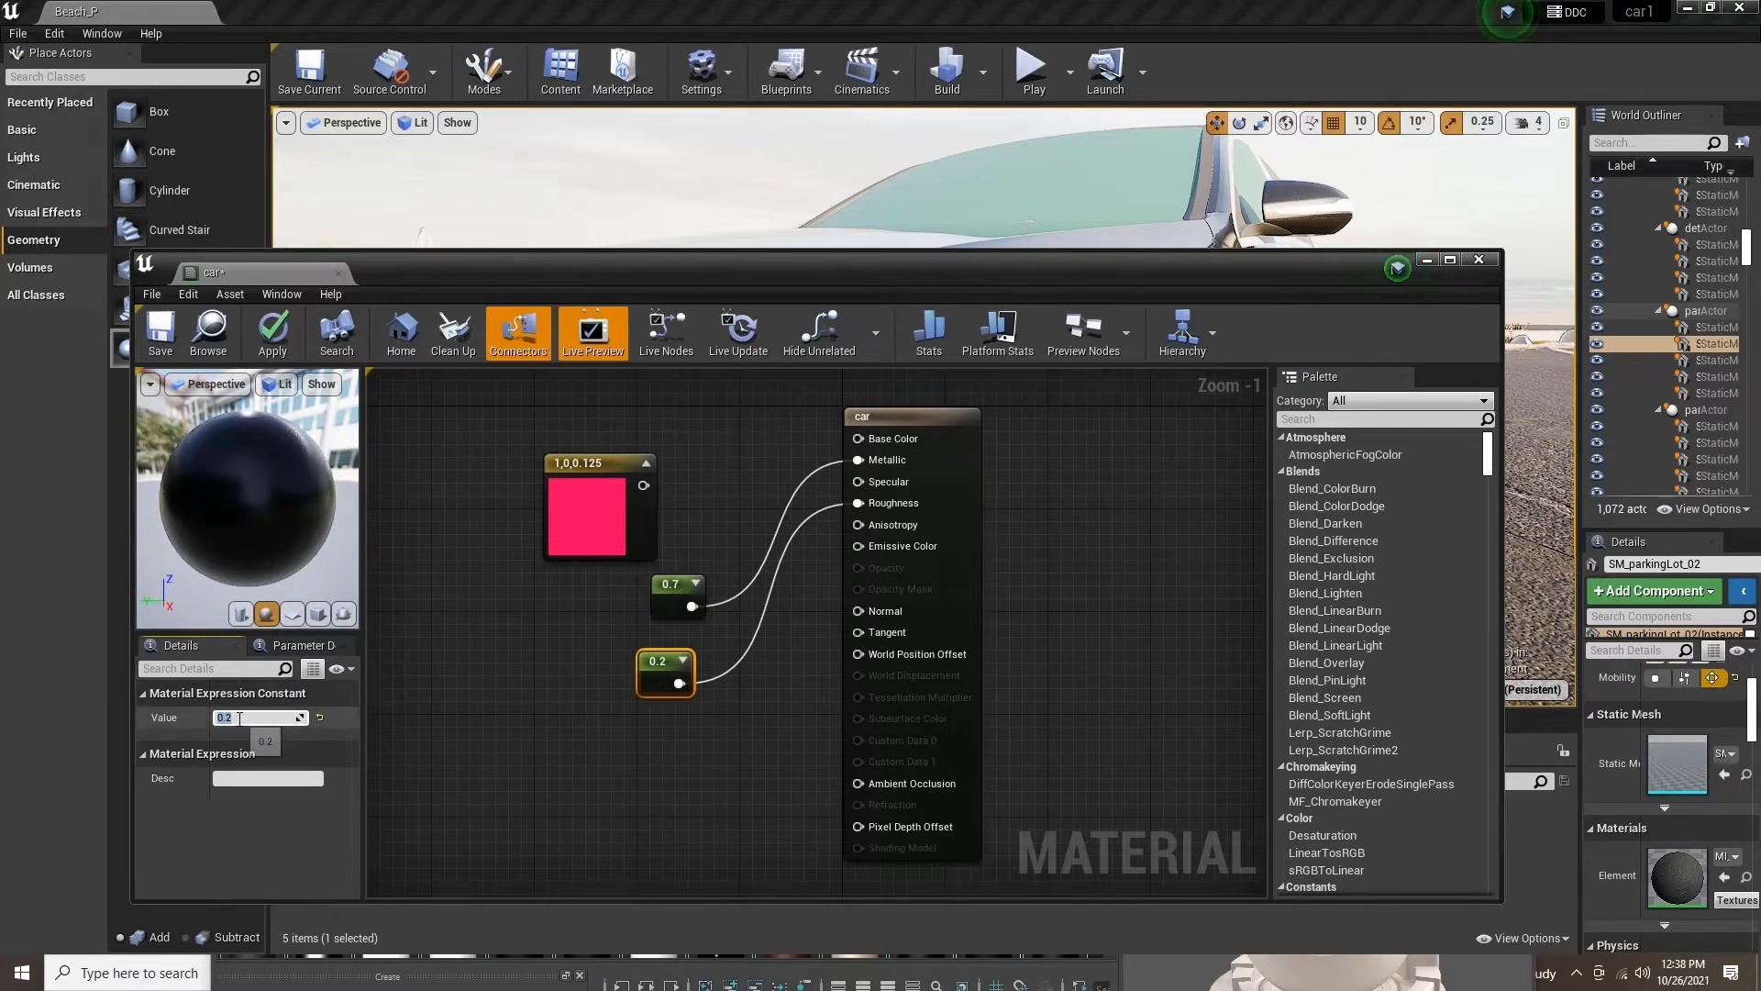
pyautogui.write('0.4')
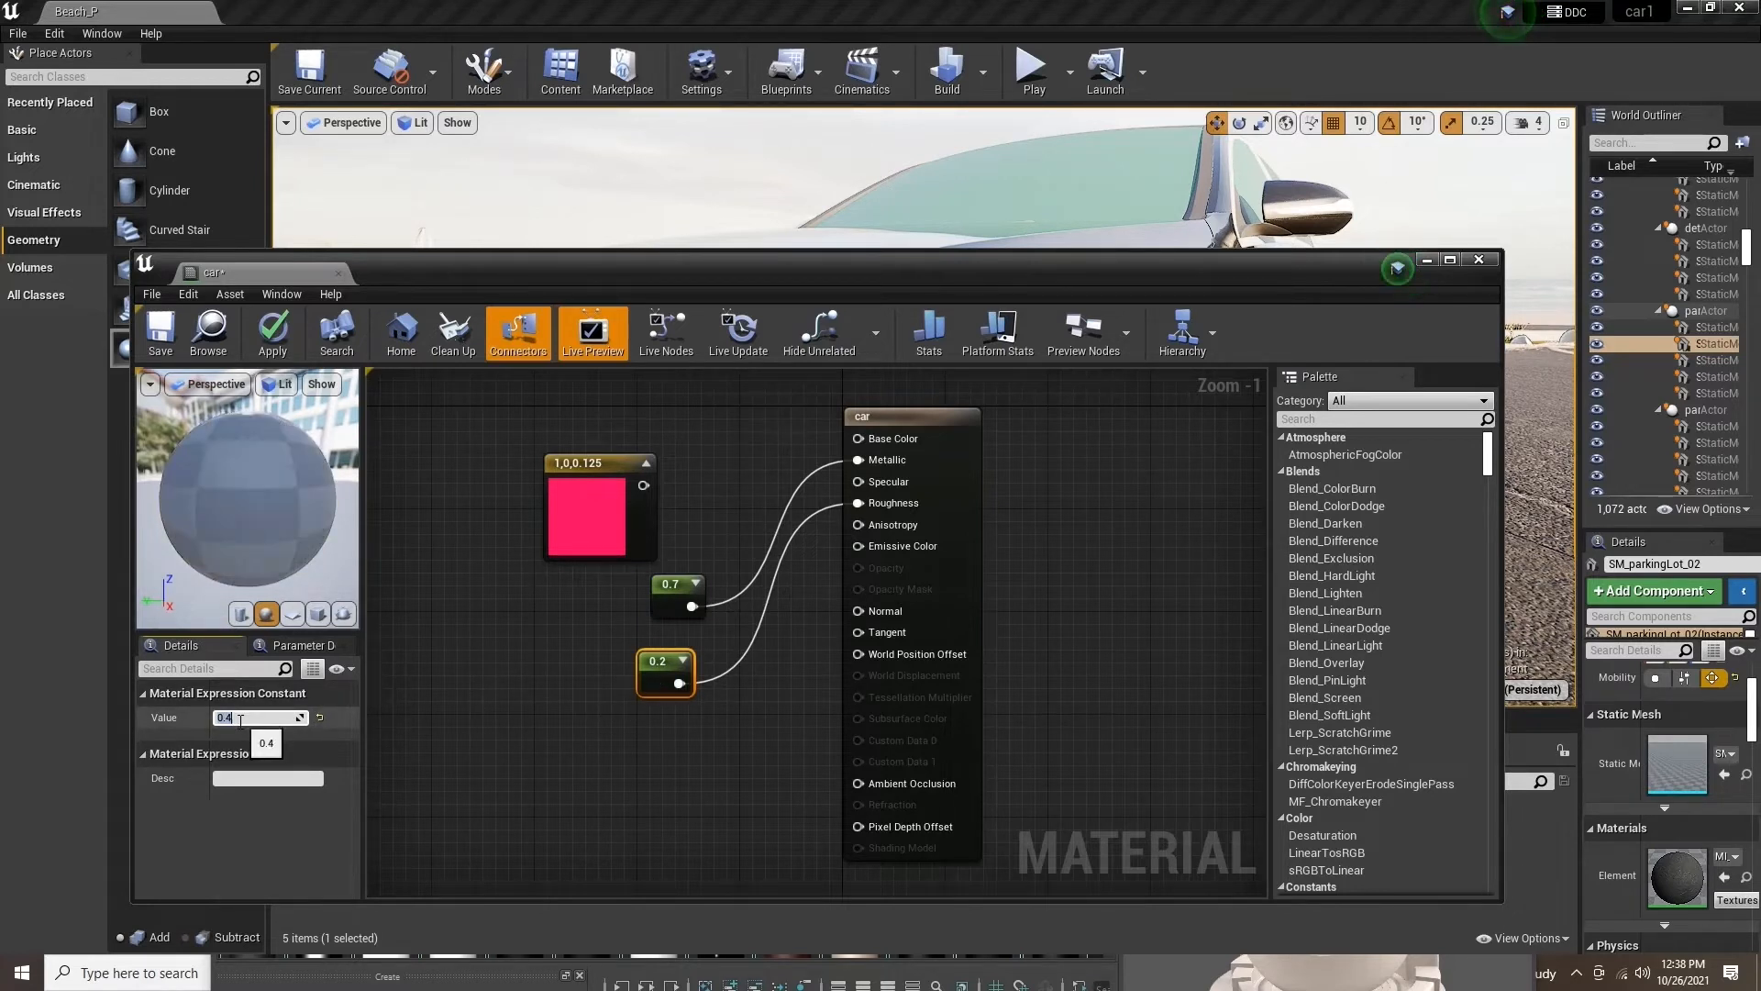
pyautogui.press('Return')
# Set the Metallic constant to 0.3 and the Roughness constant to 0.2
pyautogui.click(670, 585)
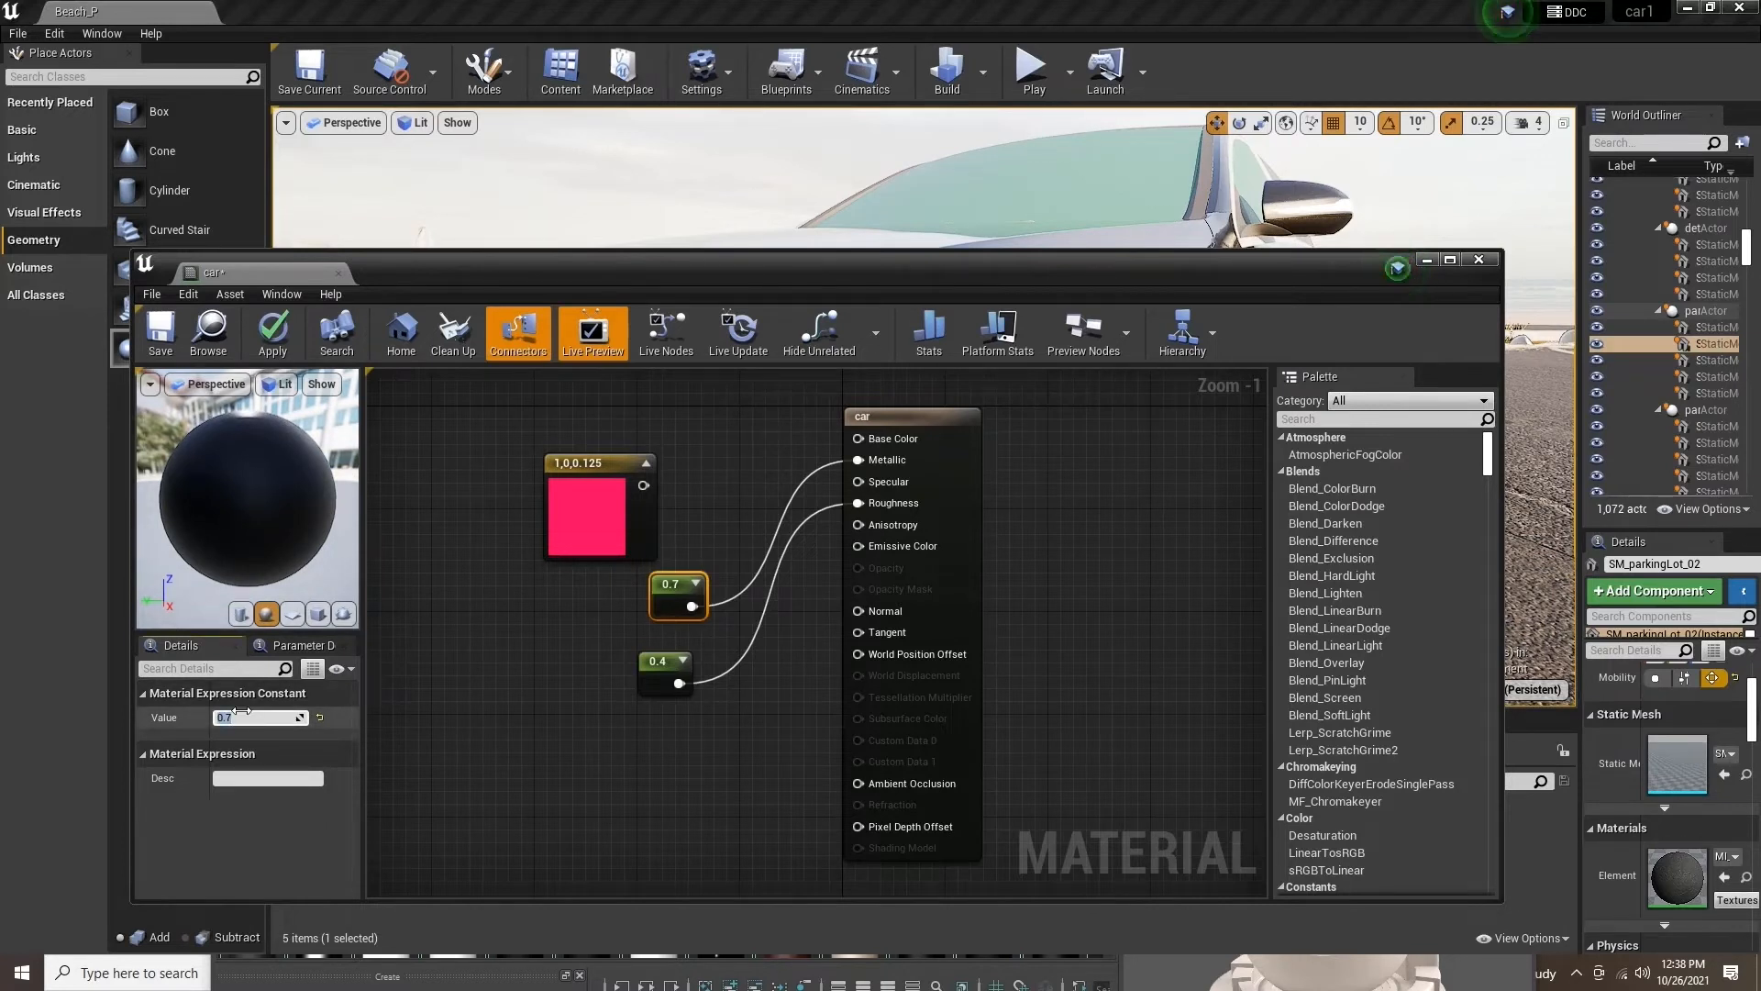
pyautogui.press('Return')
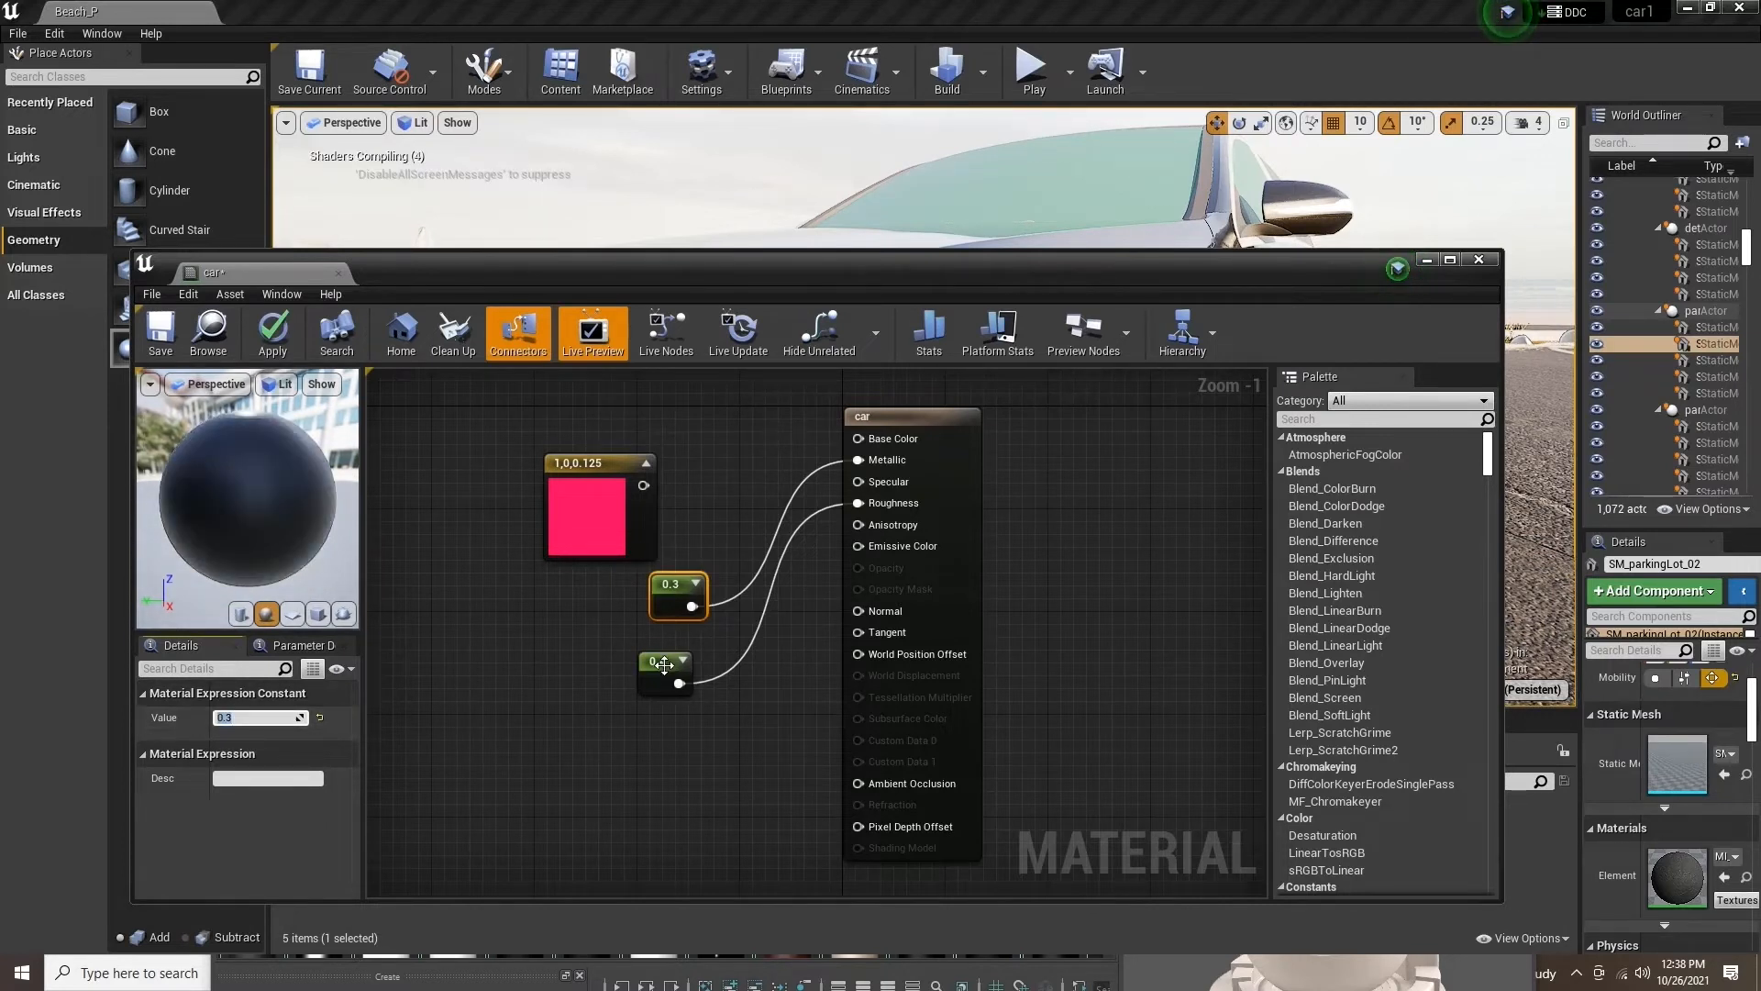
pyautogui.click(658, 660)
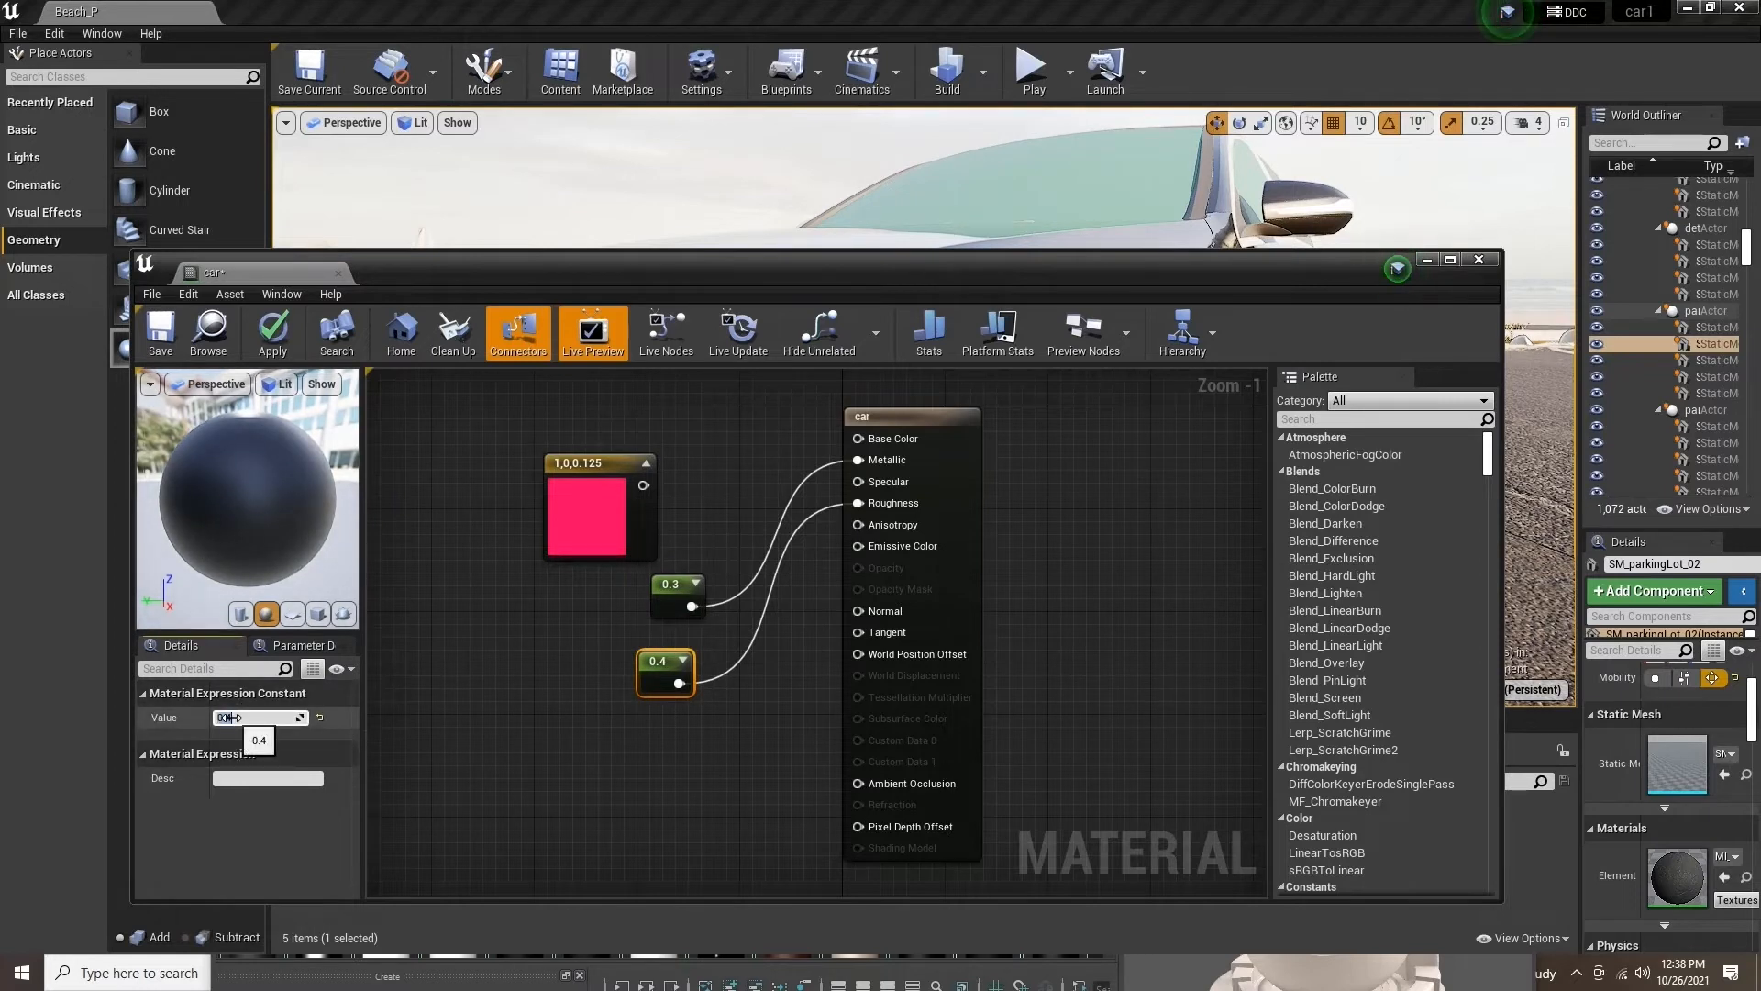
pyautogui.click(233, 718)
pyautogui.write('.2')
pyautogui.press('Return')
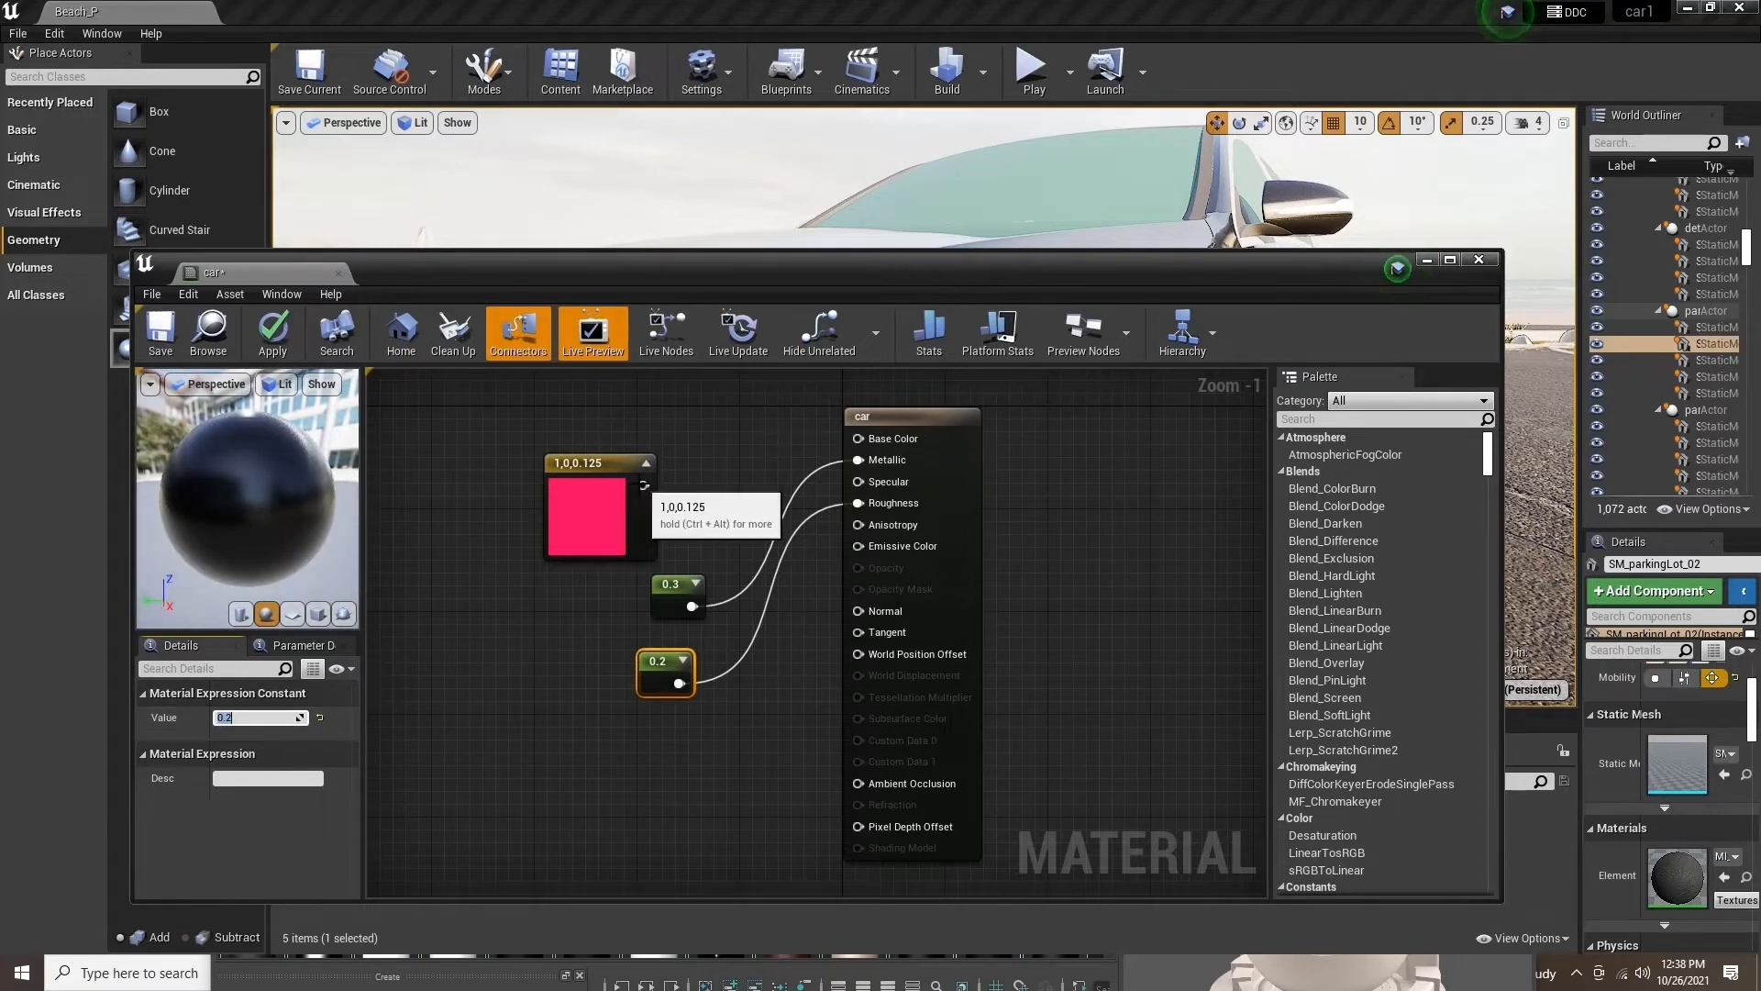
# Connect the color vector to Base Color, align its node above the constants, and change its color to red (0.573, 0.0096, 0)
pyautogui.moveTo(643, 485); pyautogui.dragTo(873, 451)
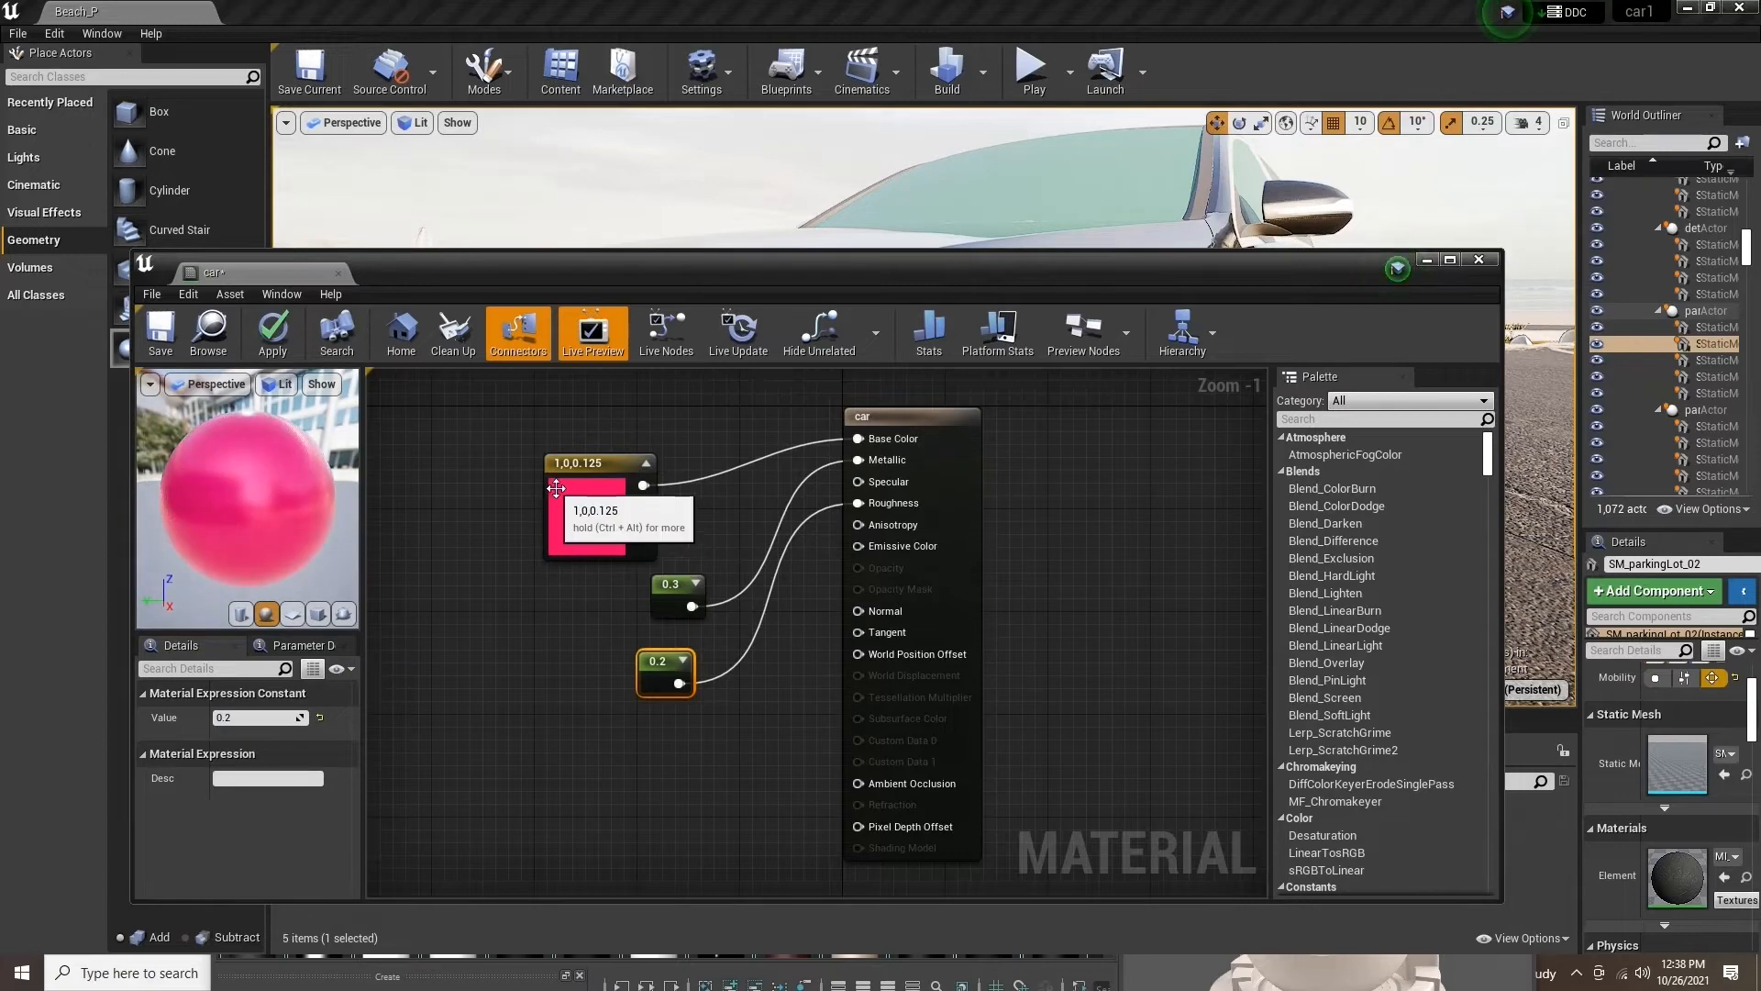
pyautogui.moveTo(569, 502); pyautogui.dragTo(663, 480)
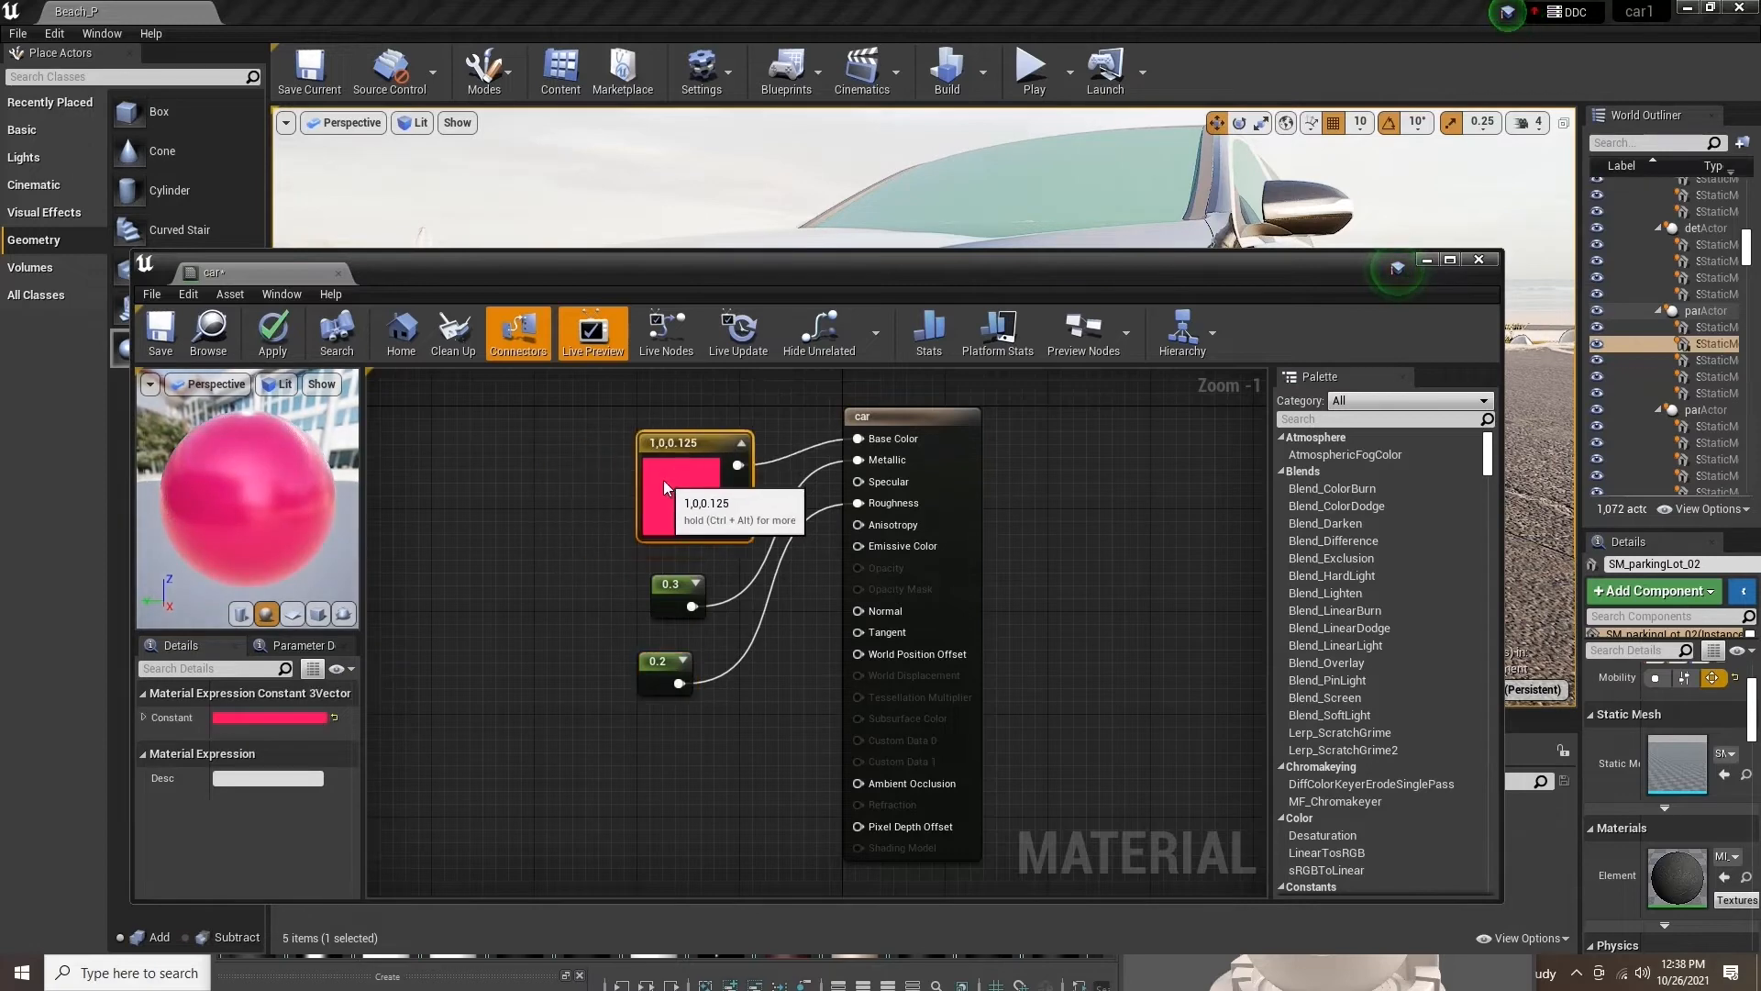
pyautogui.click(321, 717)
pyautogui.click(556, 611)
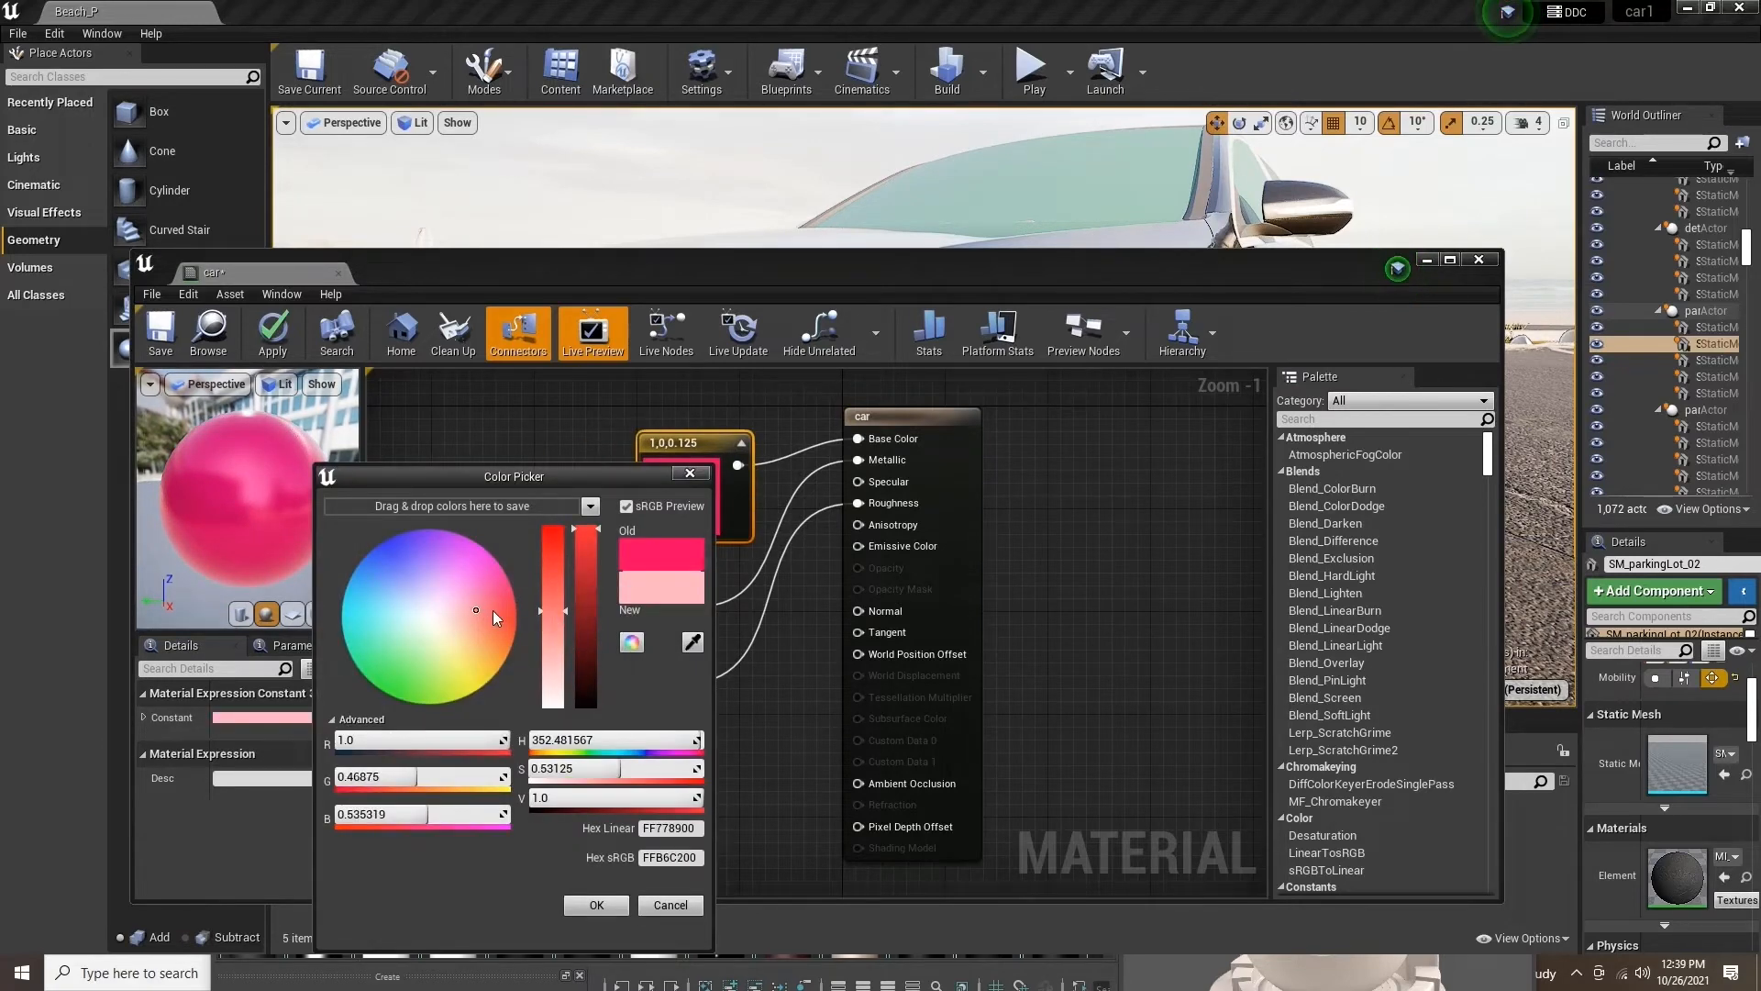
pyautogui.moveTo(493, 609); pyautogui.dragTo(533, 618)
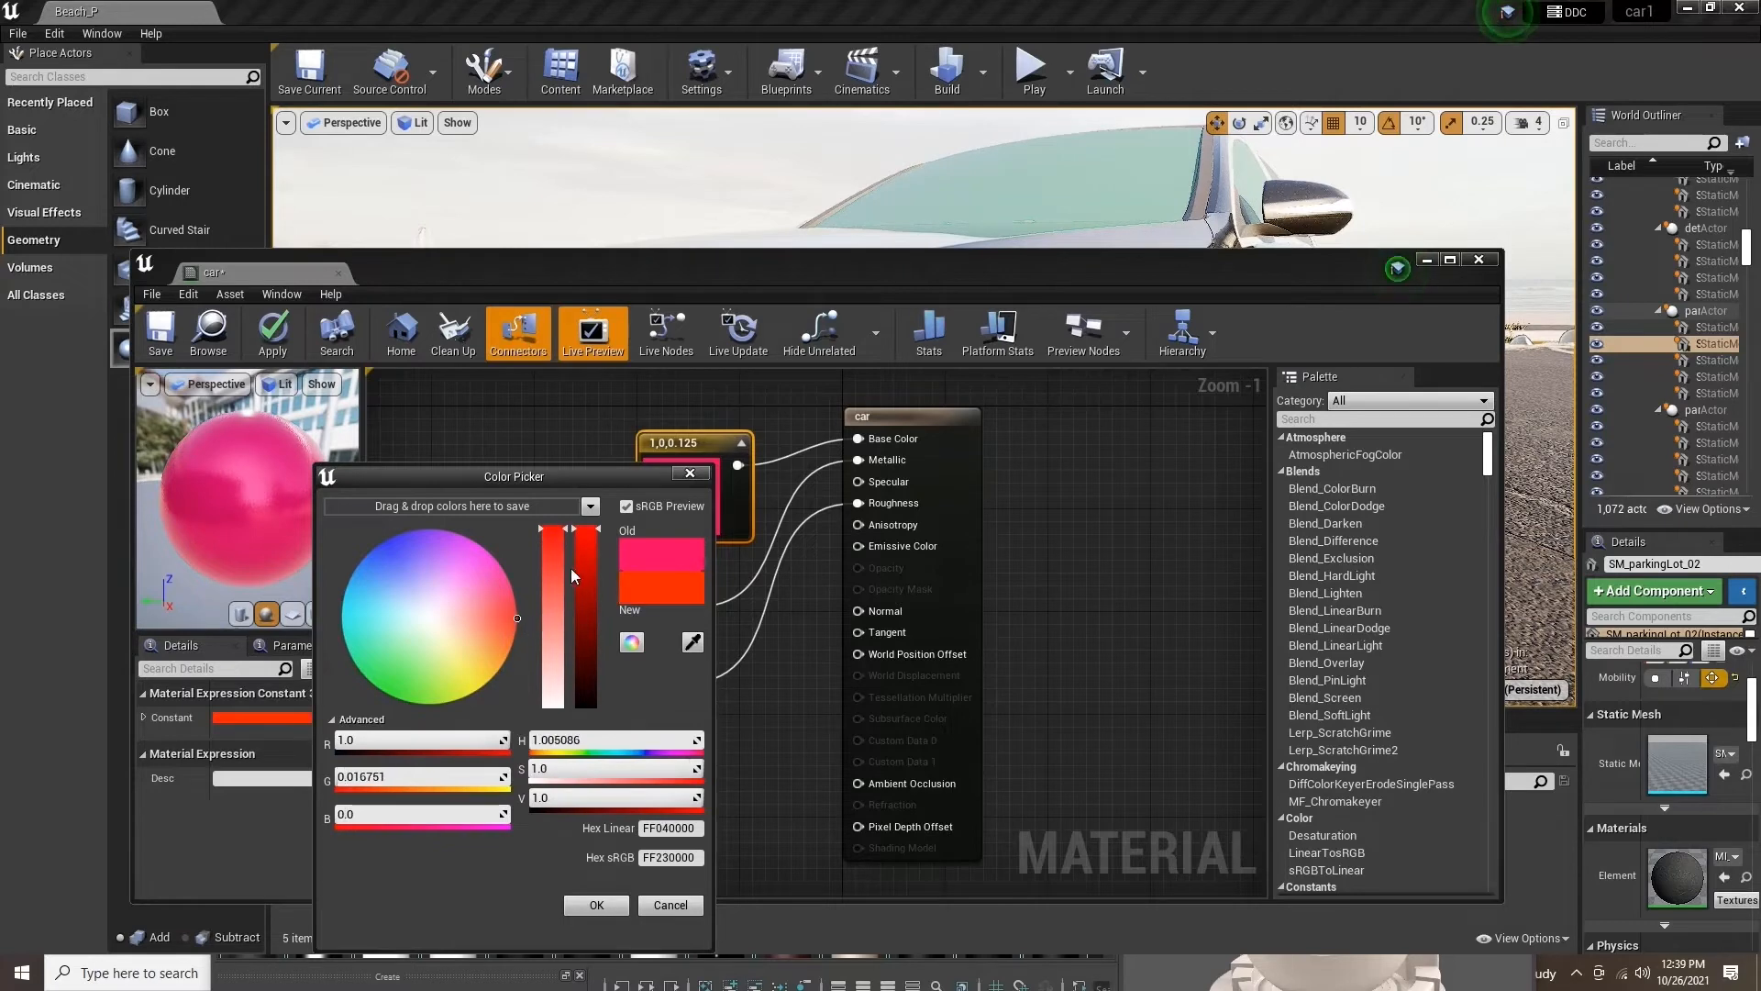
pyautogui.moveTo(587, 565); pyautogui.dragTo(590, 578)
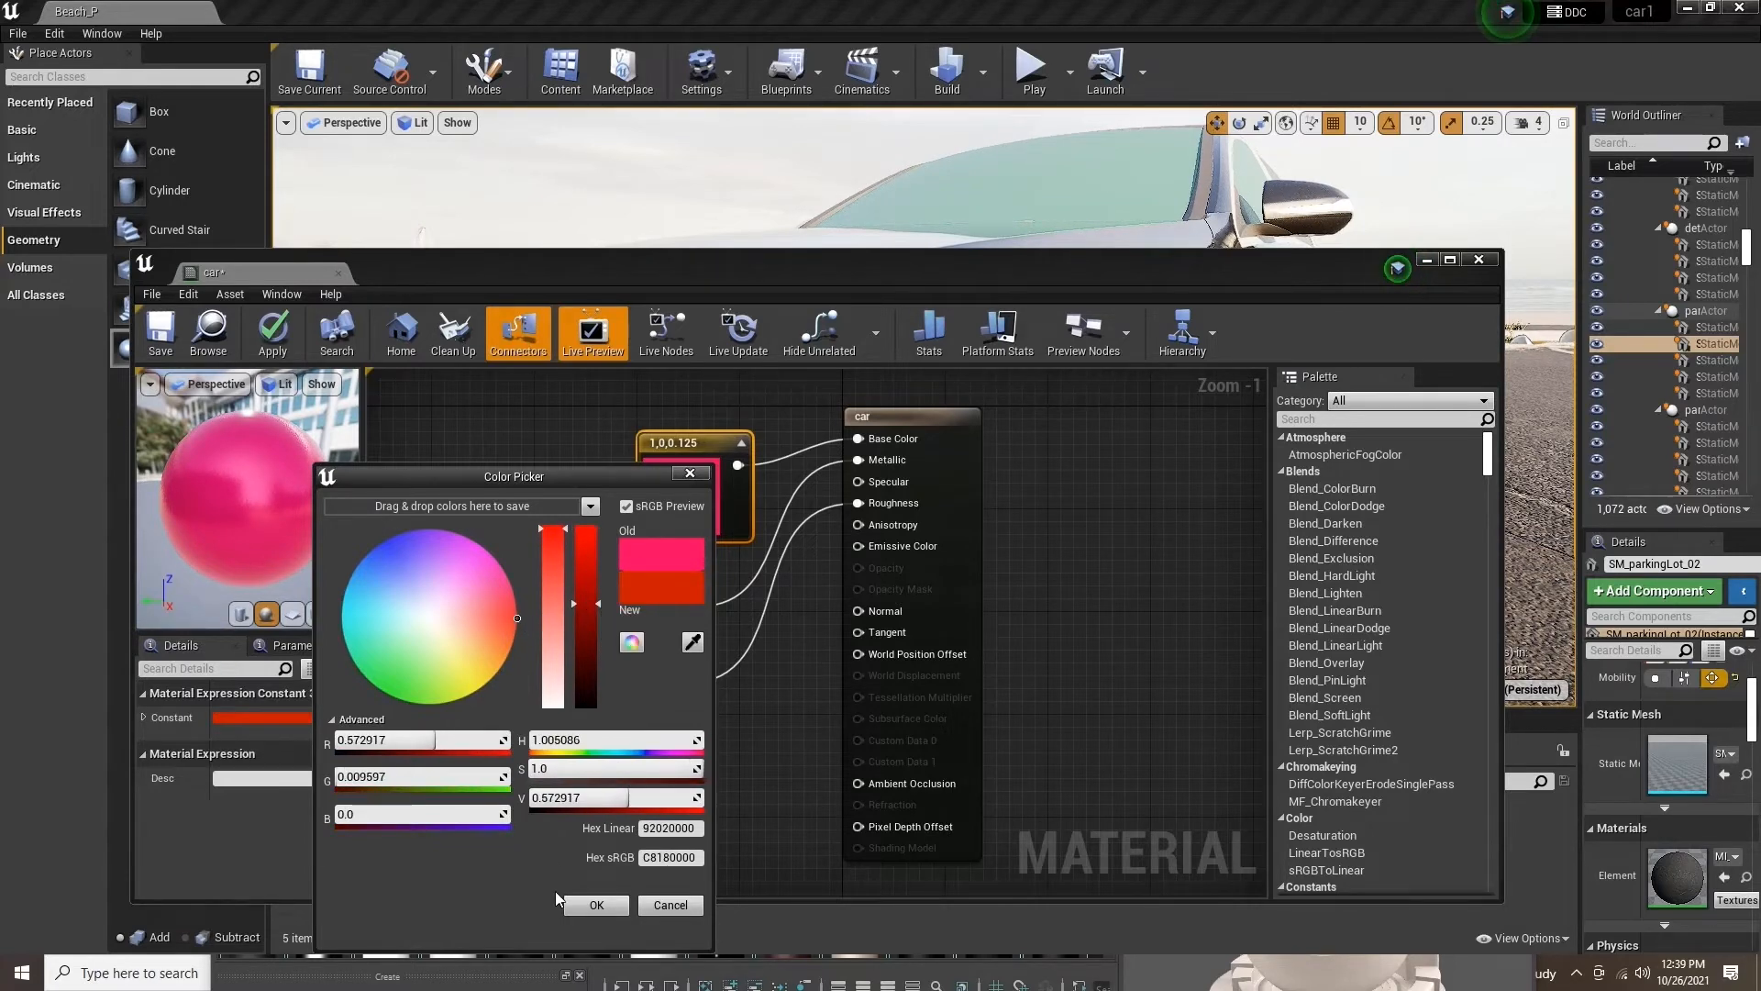
pyautogui.click(591, 904)
# Save the car material and assign it to the Mercedes body in the level
pyautogui.moveTo(613, 266); pyautogui.dragTo(833, 457)
pyautogui.click(431, 349)
pyautogui.moveTo(563, 830)
pyautogui.mouseDown()
pyautogui.moveTo(1034, 436)
pyautogui.moveTo(1131, 323)
pyautogui.mouseUp()
pyautogui.moveTo(1131, 323); pyautogui.dragTo(1141, 275, button='middle')
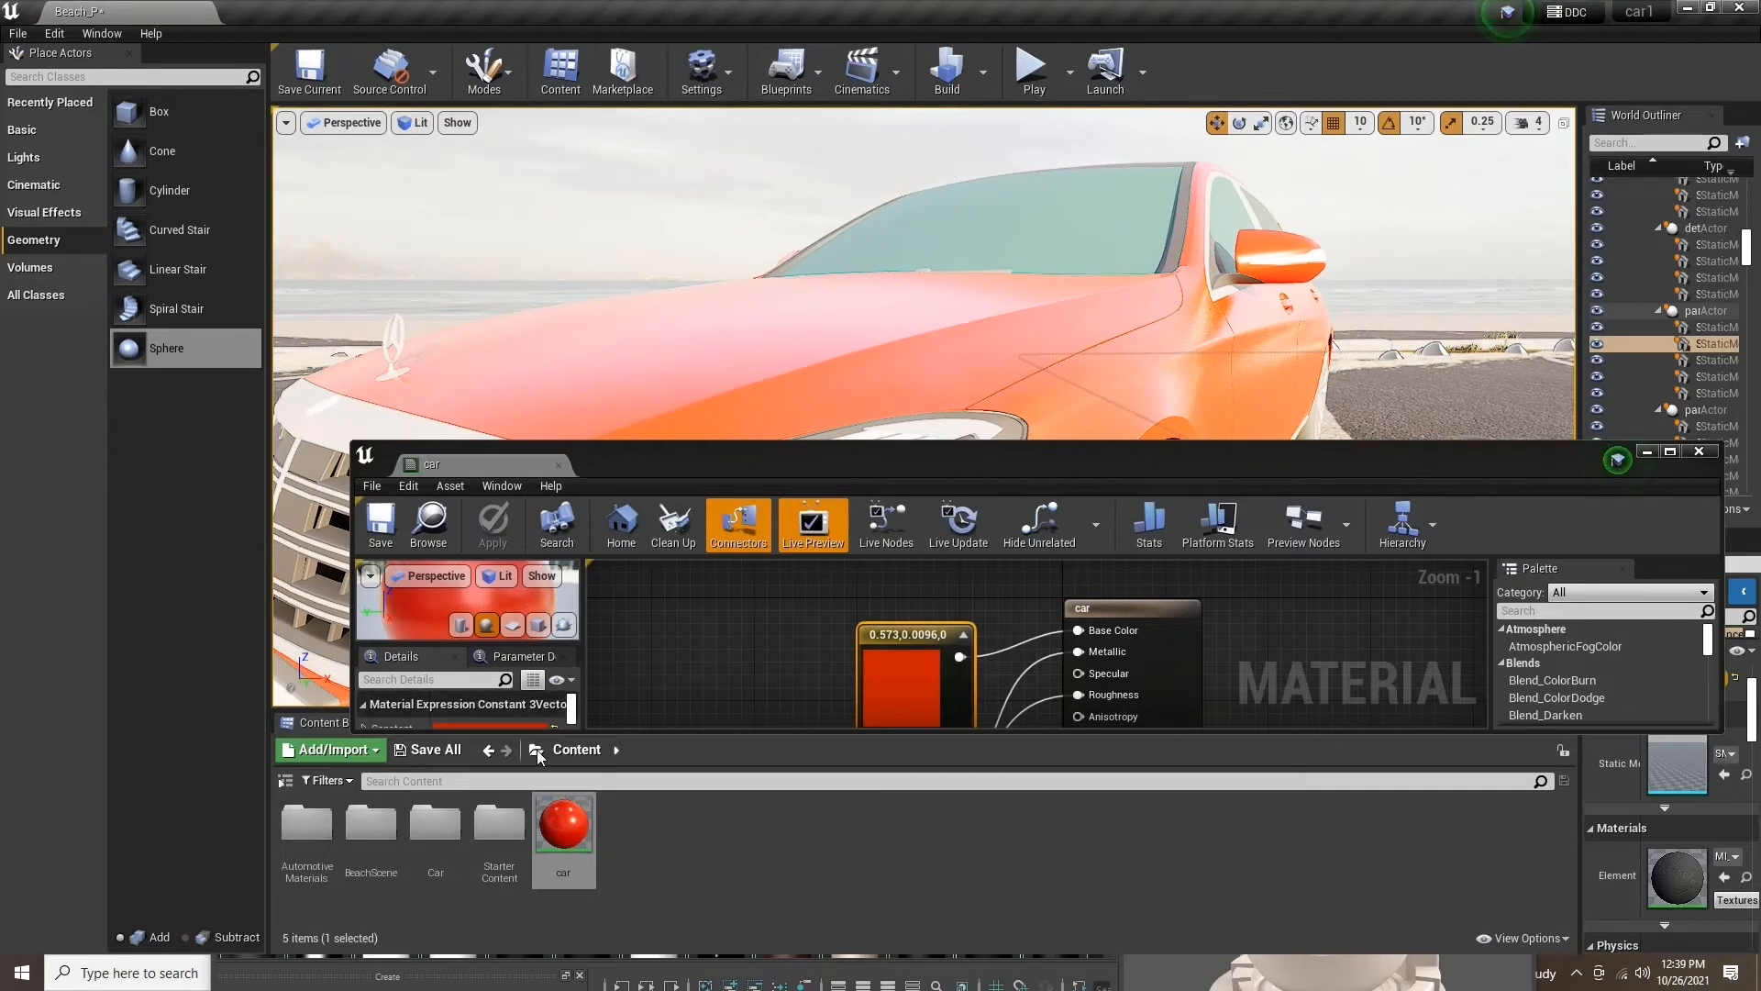
# Change the material's base color to blue-violet (0.22, 0.118, 0.875) and save the material
pyautogui.moveTo(686, 459); pyautogui.dragTo(1153, 468)
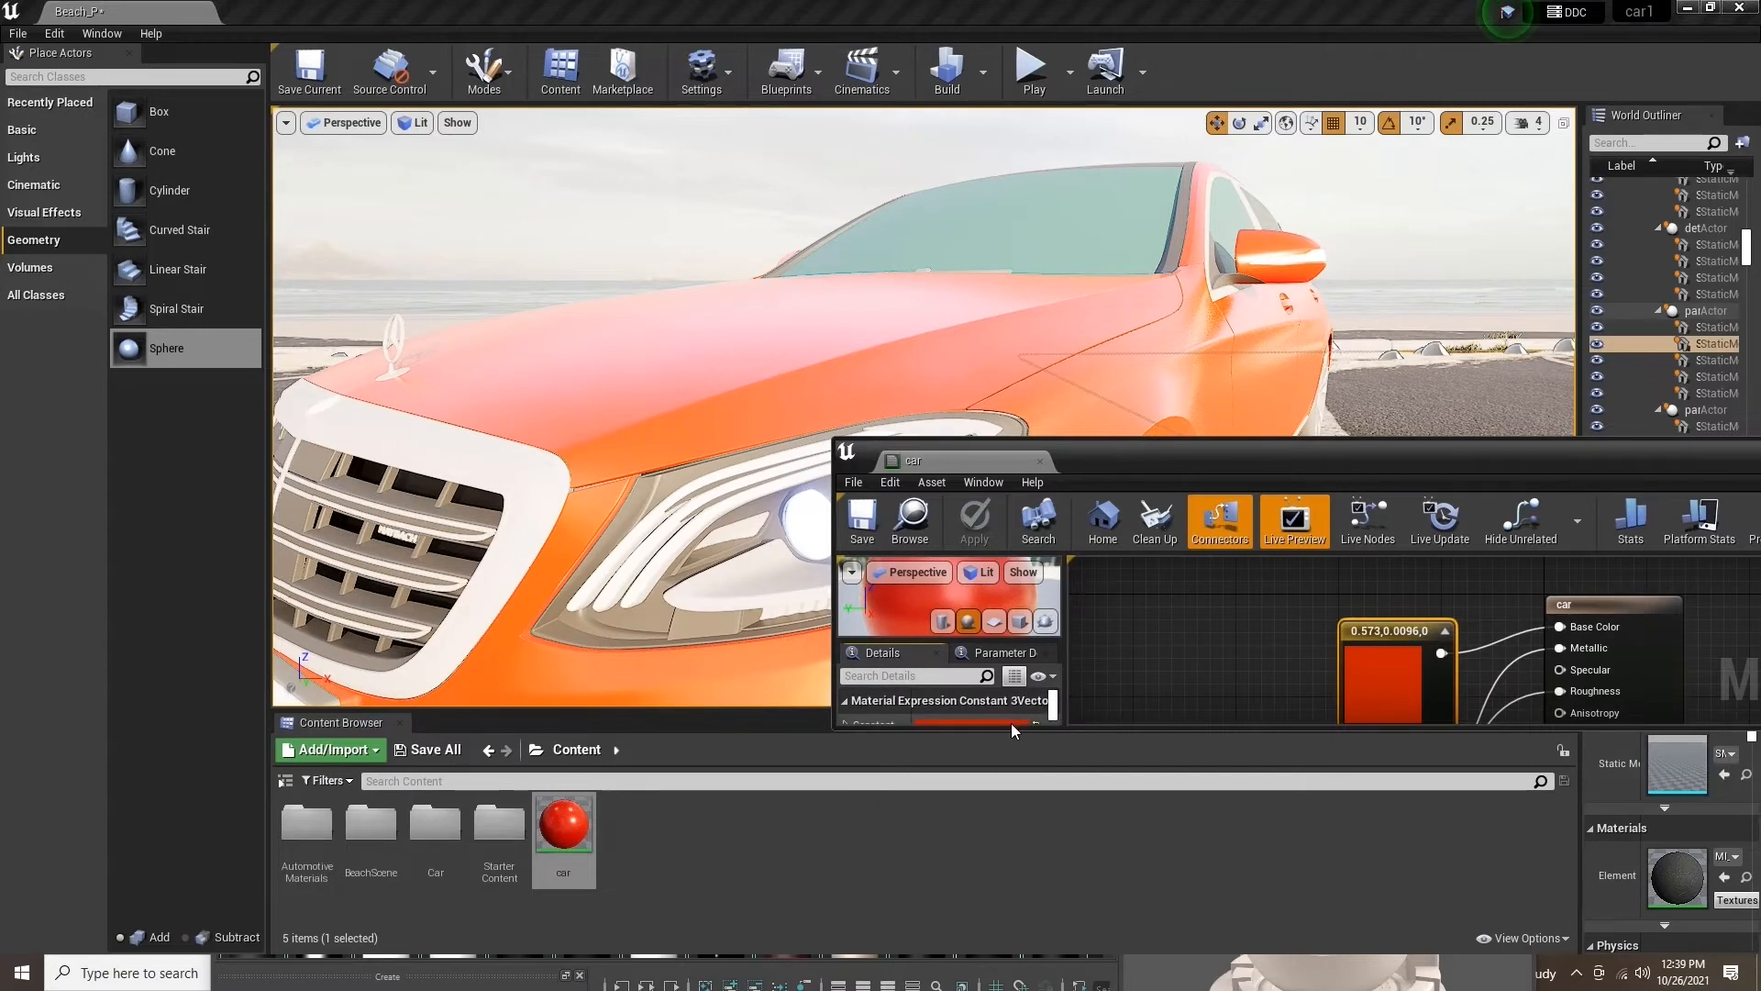
pyautogui.click(1011, 723)
pyautogui.moveTo(1184, 587)
pyautogui.mouseDown()
pyautogui.moveTo(1125, 581)
pyautogui.moveTo(1124, 552)
pyautogui.mouseUp()
pyautogui.click(1289, 547)
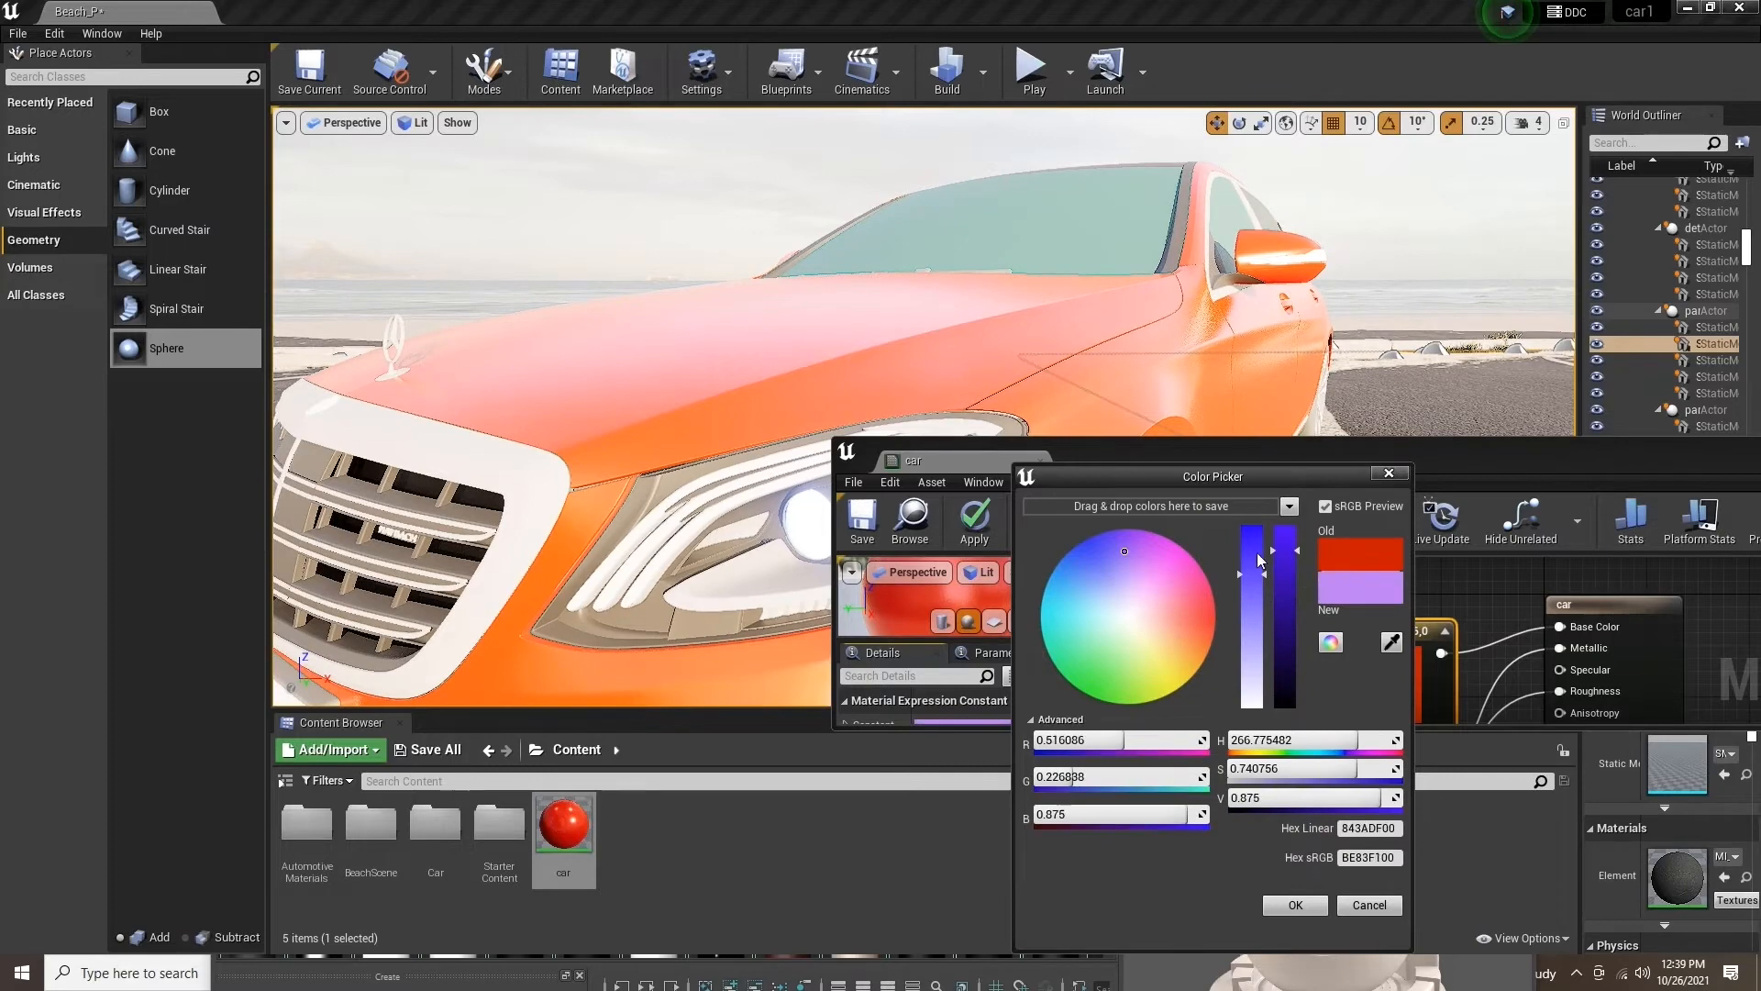
pyautogui.moveTo(1120, 554); pyautogui.dragTo(1099, 546)
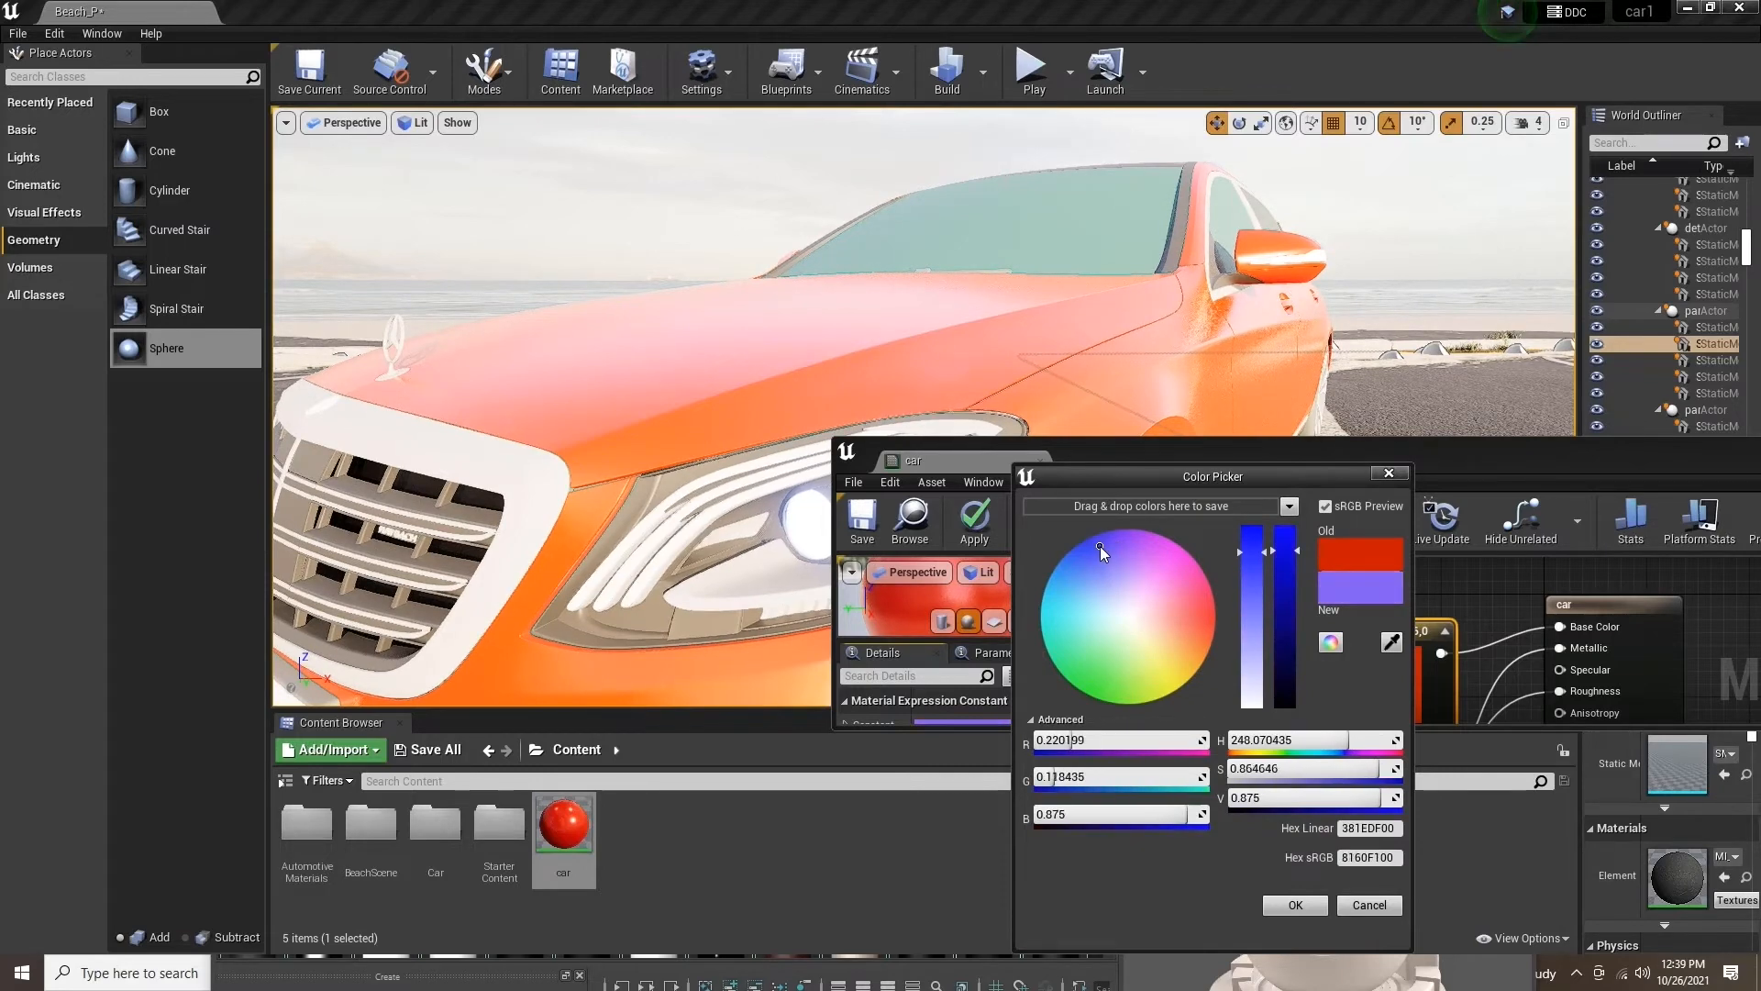
pyautogui.click(1288, 904)
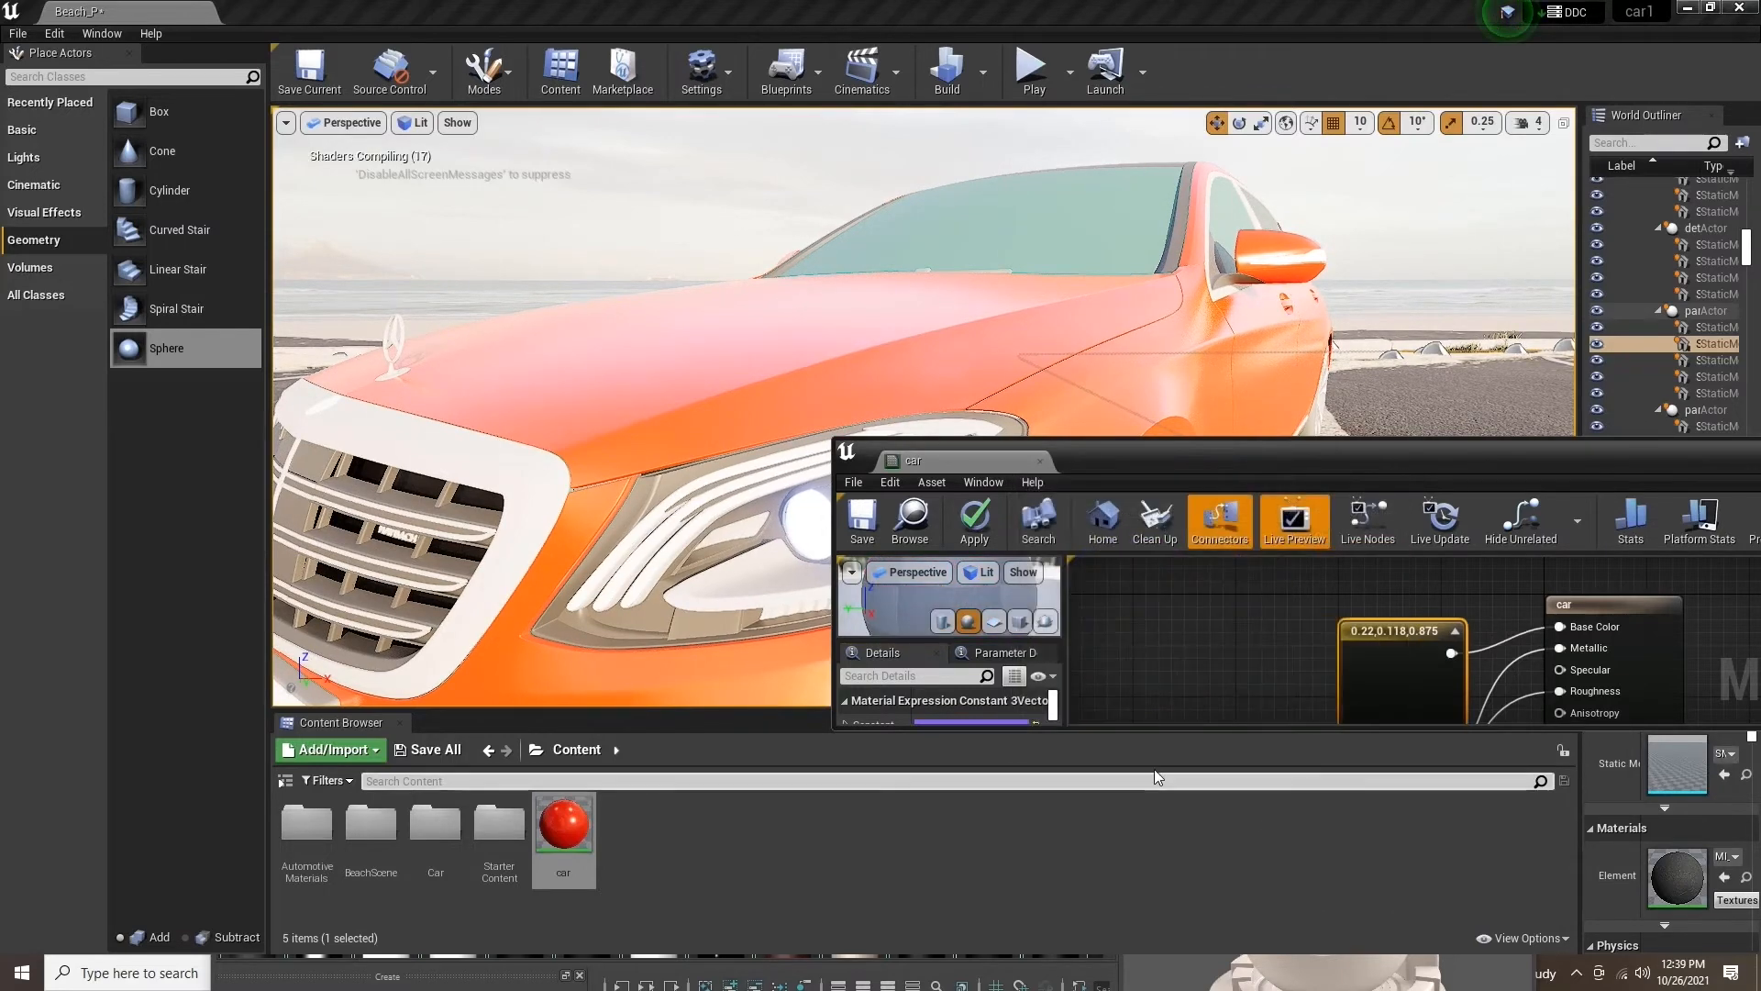
pyautogui.click(867, 521)
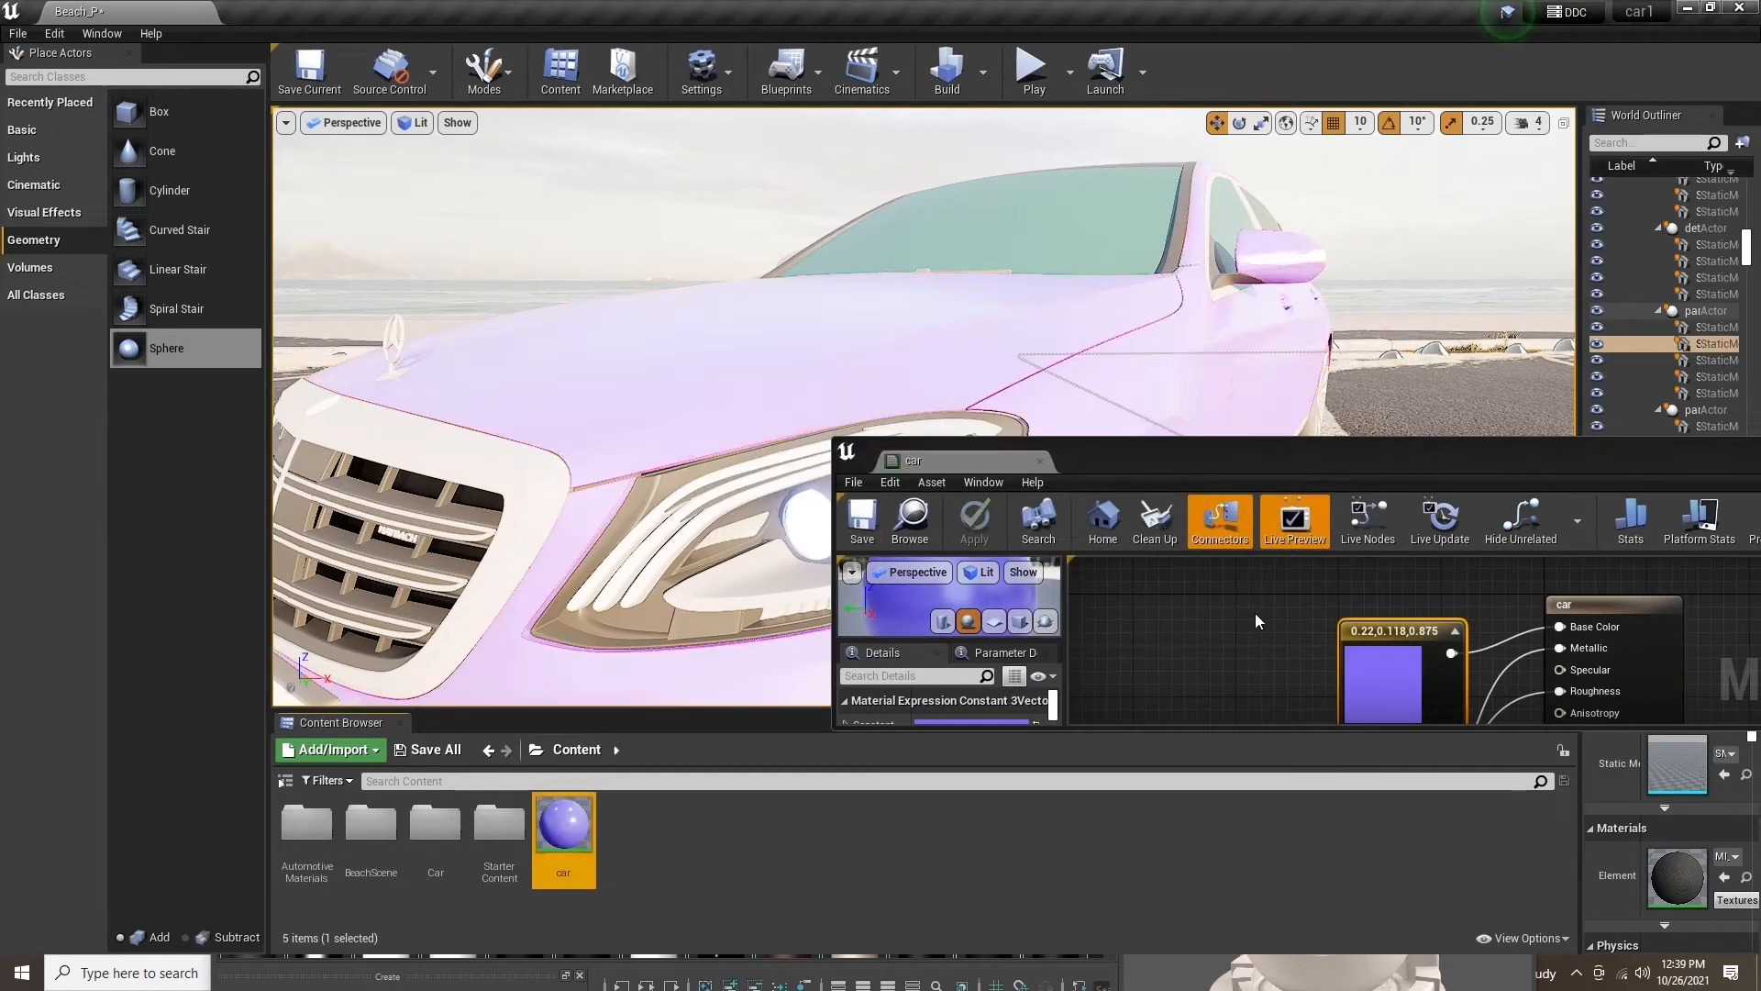
# Check the recolored Mercedes in the level and close the car material editor
pyautogui.moveTo(748, 363)
pyautogui.mouseDown(button='middle')
pyautogui.moveTo(748, 403)
pyautogui.moveTo(785, 372)
pyautogui.moveTo(763, 374)
pyautogui.mouseUp(button='middle')
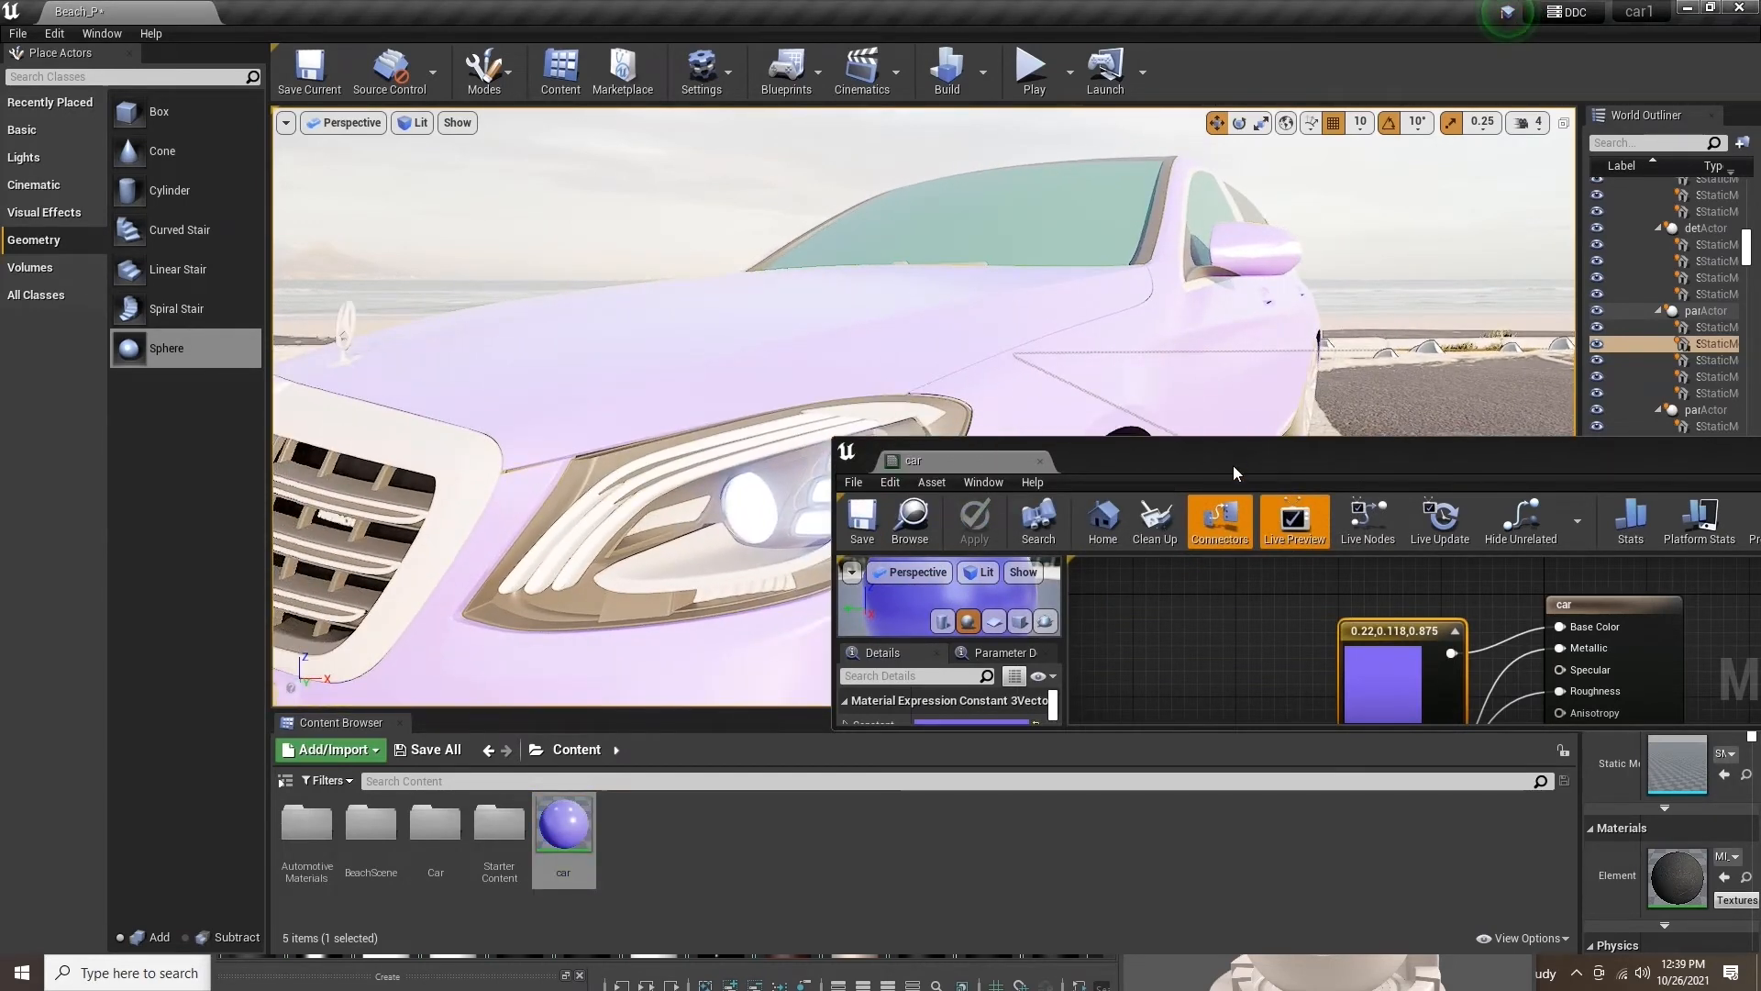
pyautogui.moveTo(1234, 467); pyautogui.dragTo(887, 459)
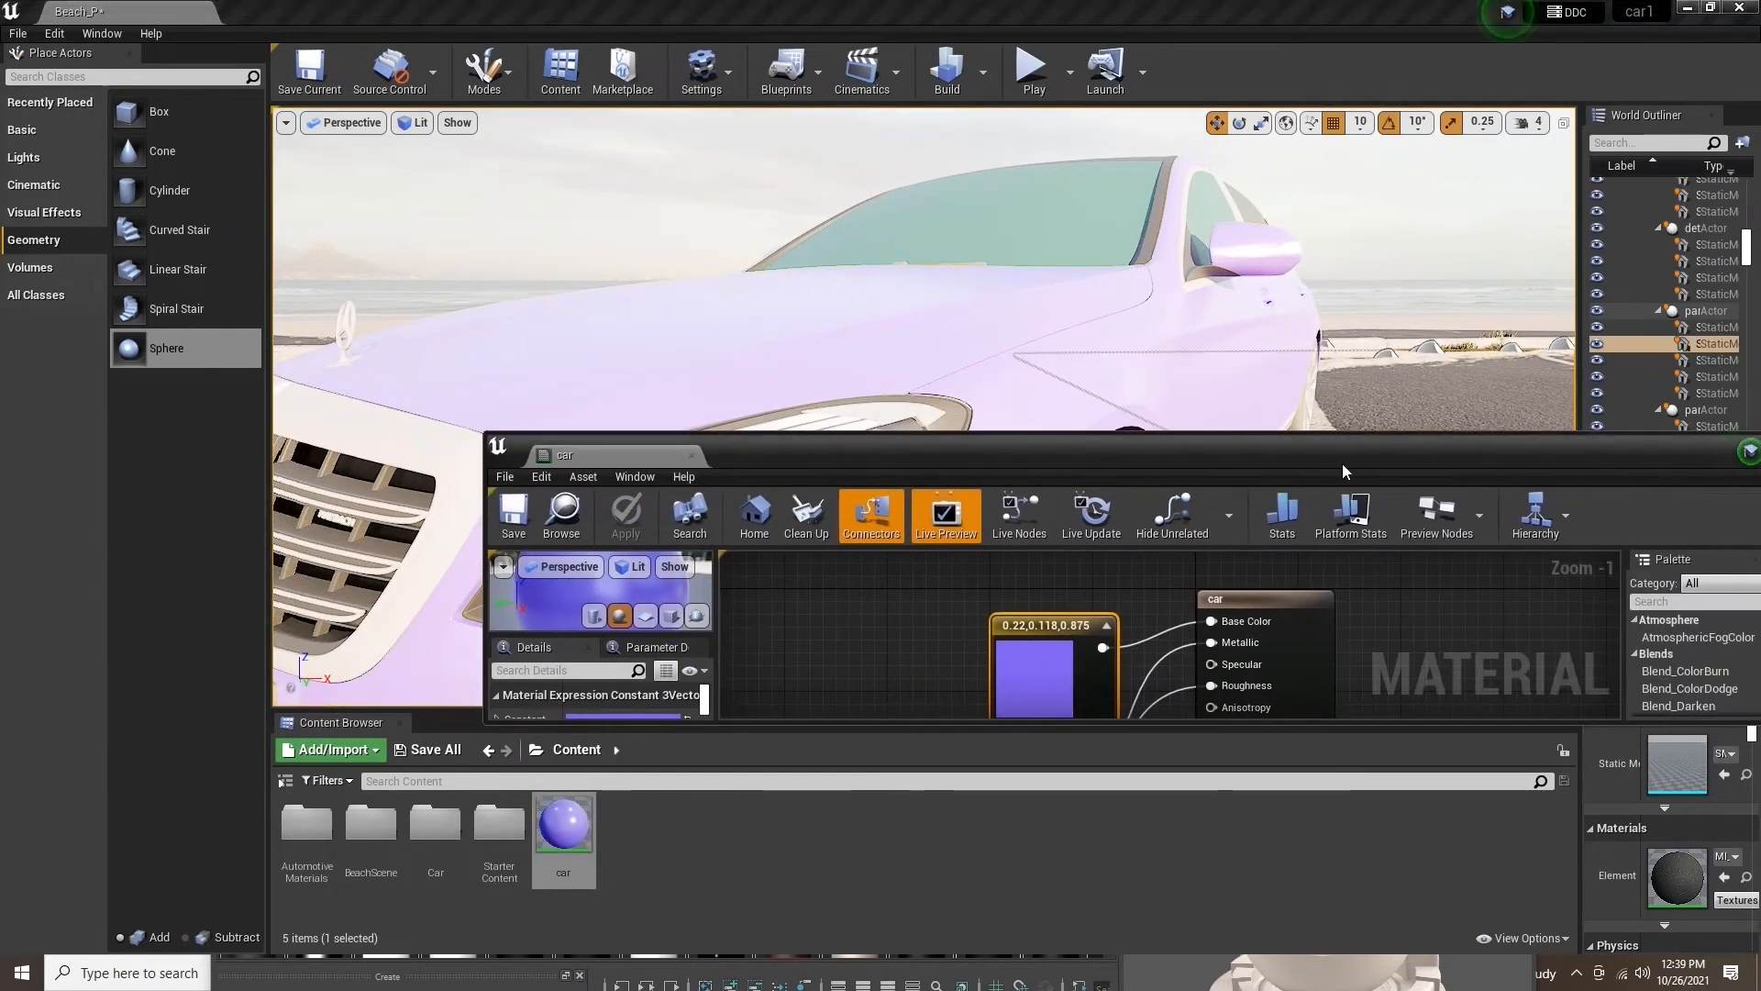
pyautogui.moveTo(1343, 466); pyautogui.dragTo(1081, 465)
pyautogui.click(1571, 443)
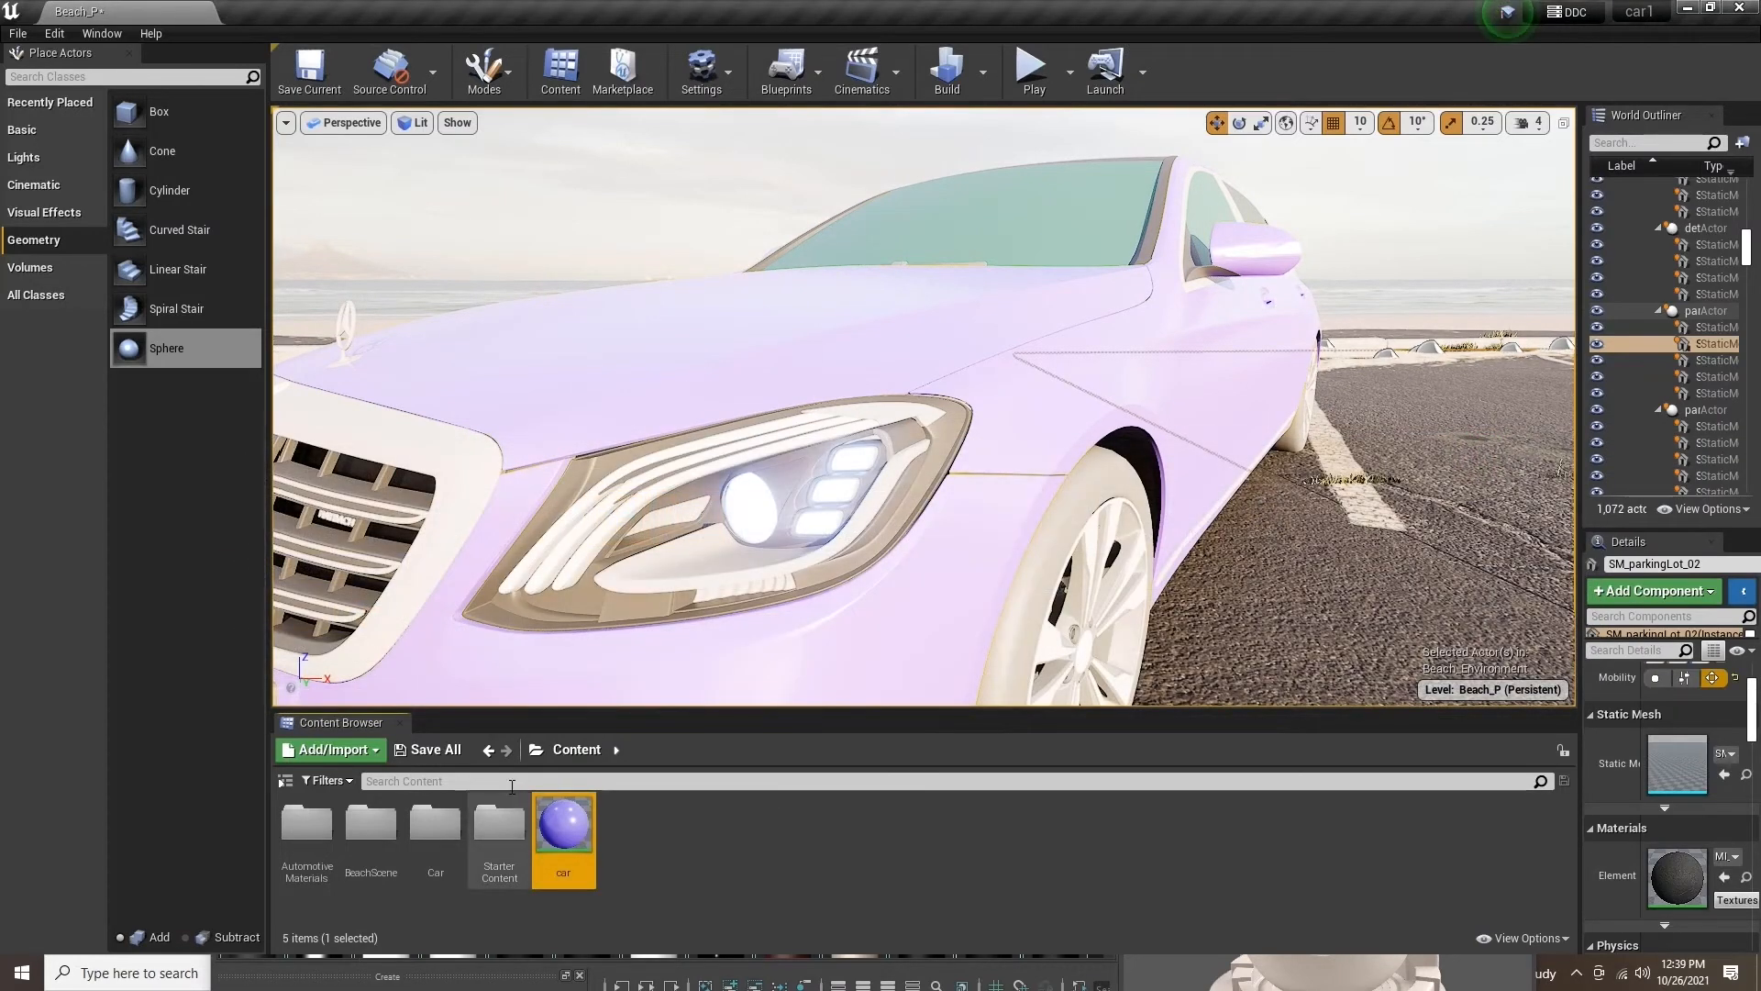
# Open the AutomotiveMaterials/Materials/Exterior/CarPaint folder and assign MI_CarPaint_Charcoal to the Mercedes body
pyautogui.doubleClick(316, 842)
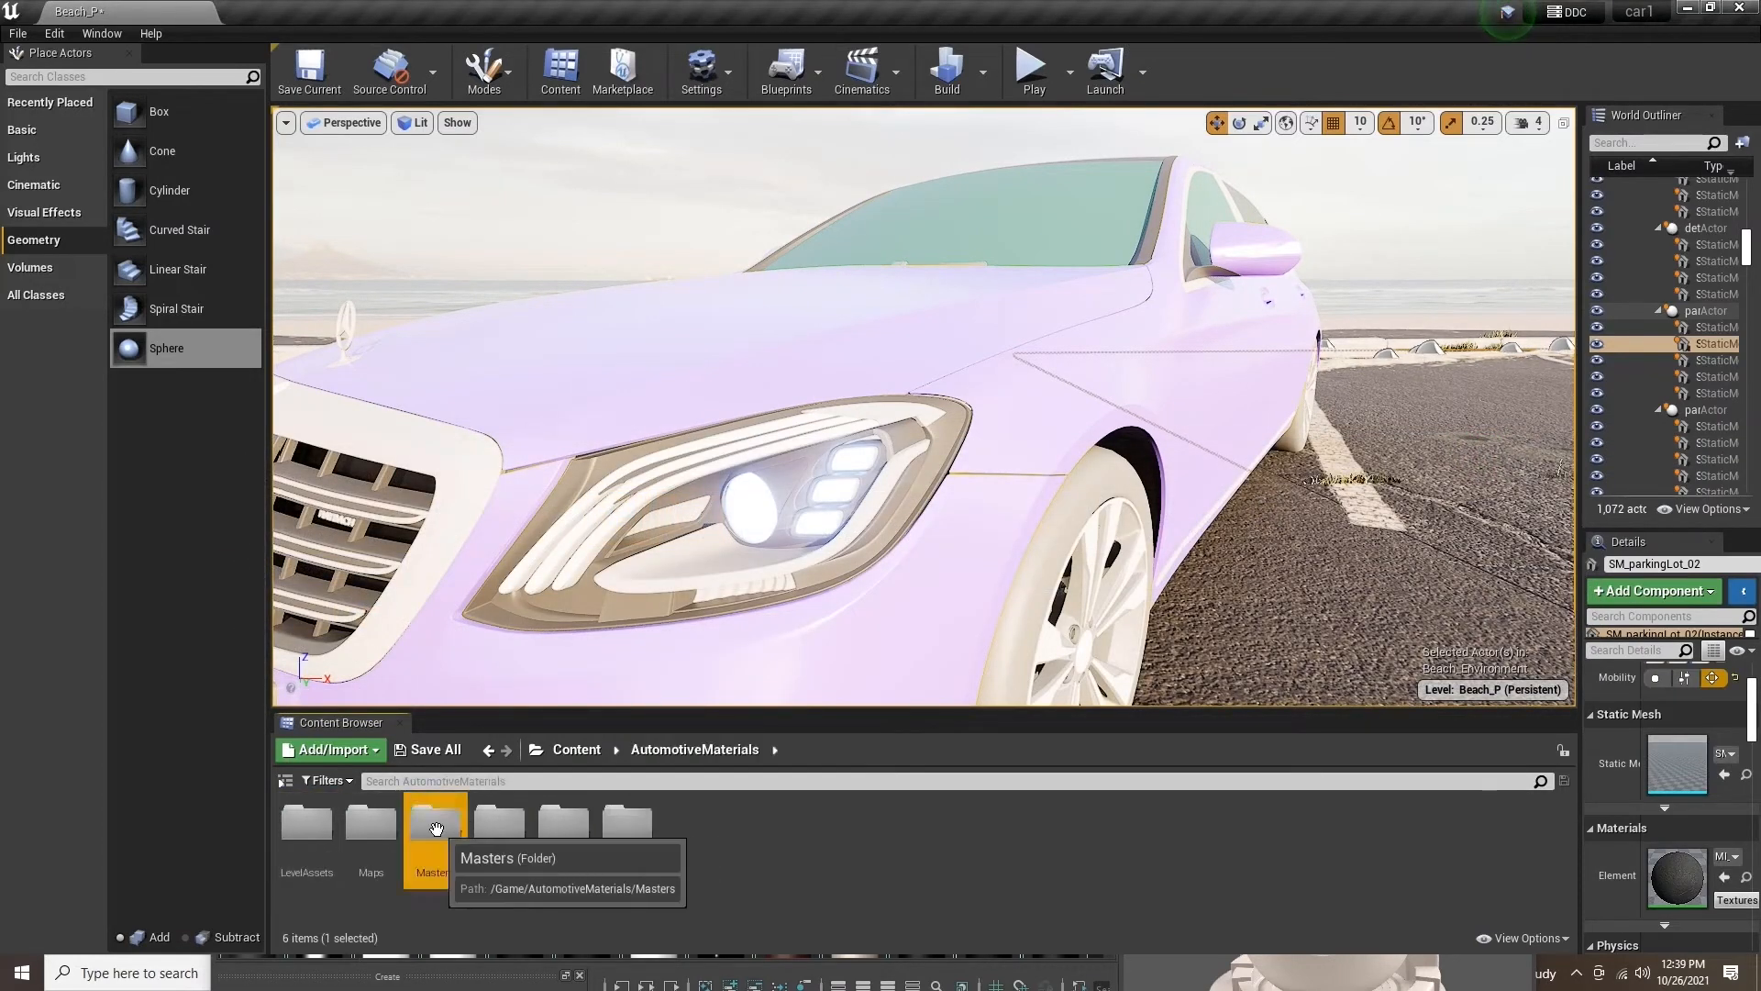
pyautogui.doubleClick(433, 824)
pyautogui.click(694, 750)
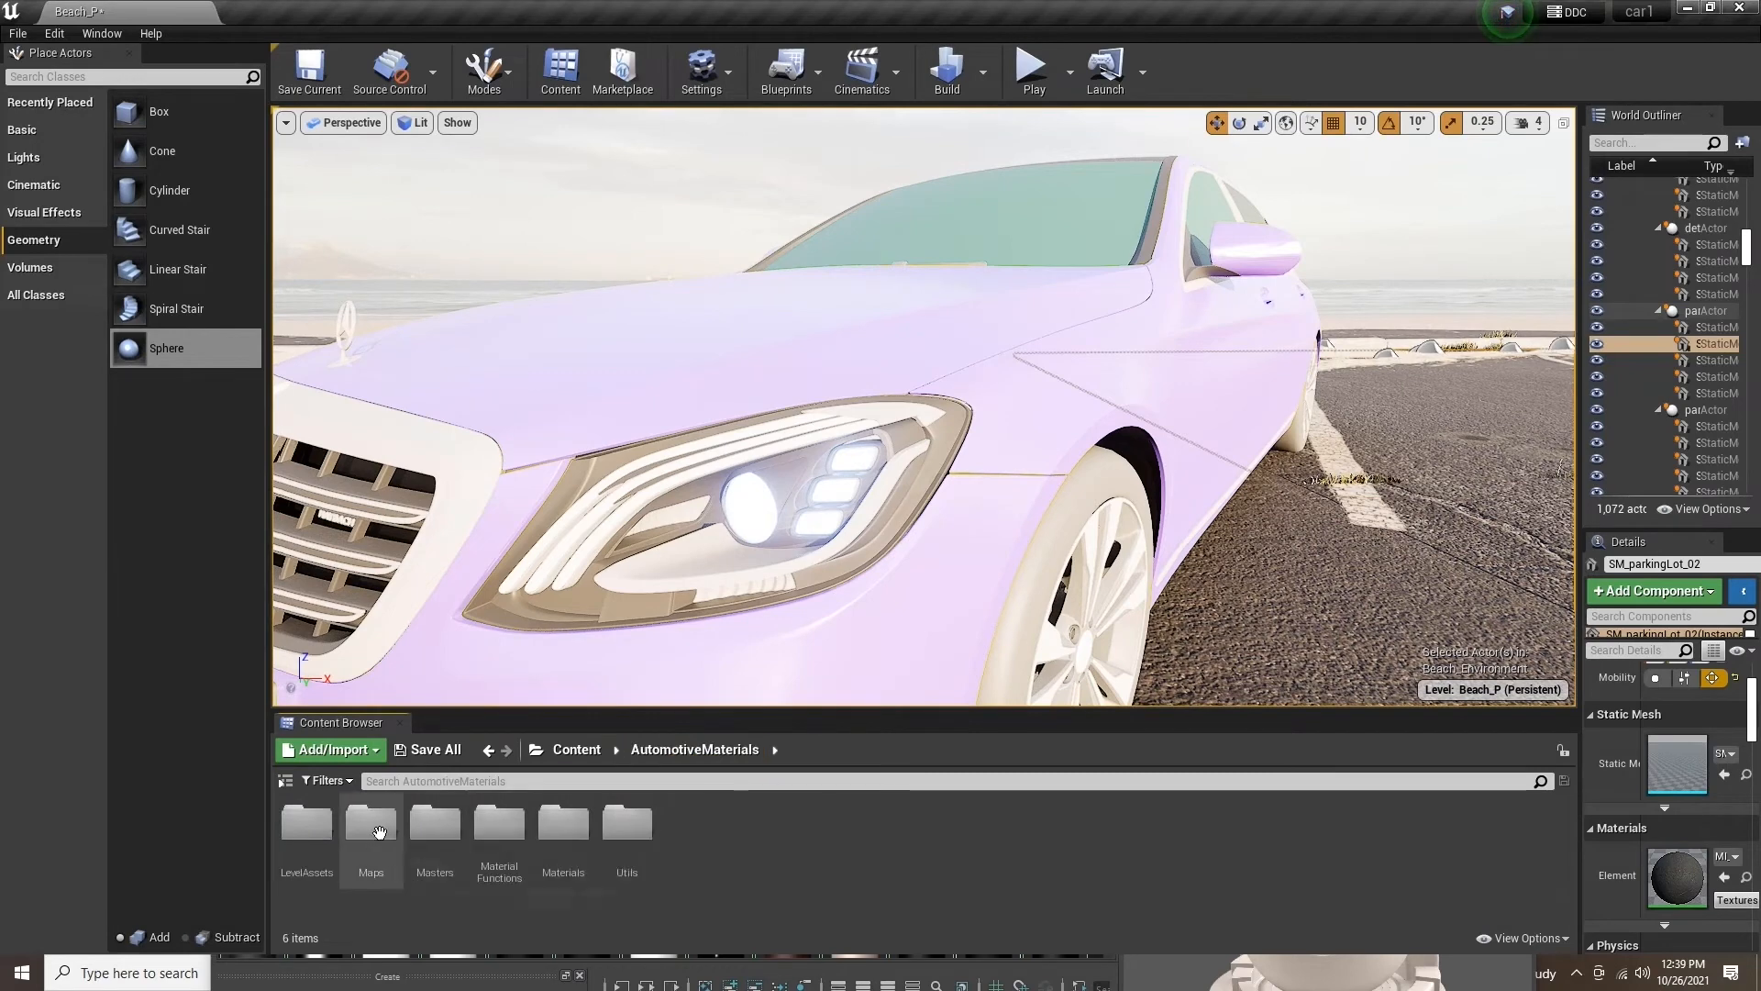
pyautogui.click(562, 830)
pyautogui.doubleClick(562, 830)
pyautogui.doubleClick(322, 830)
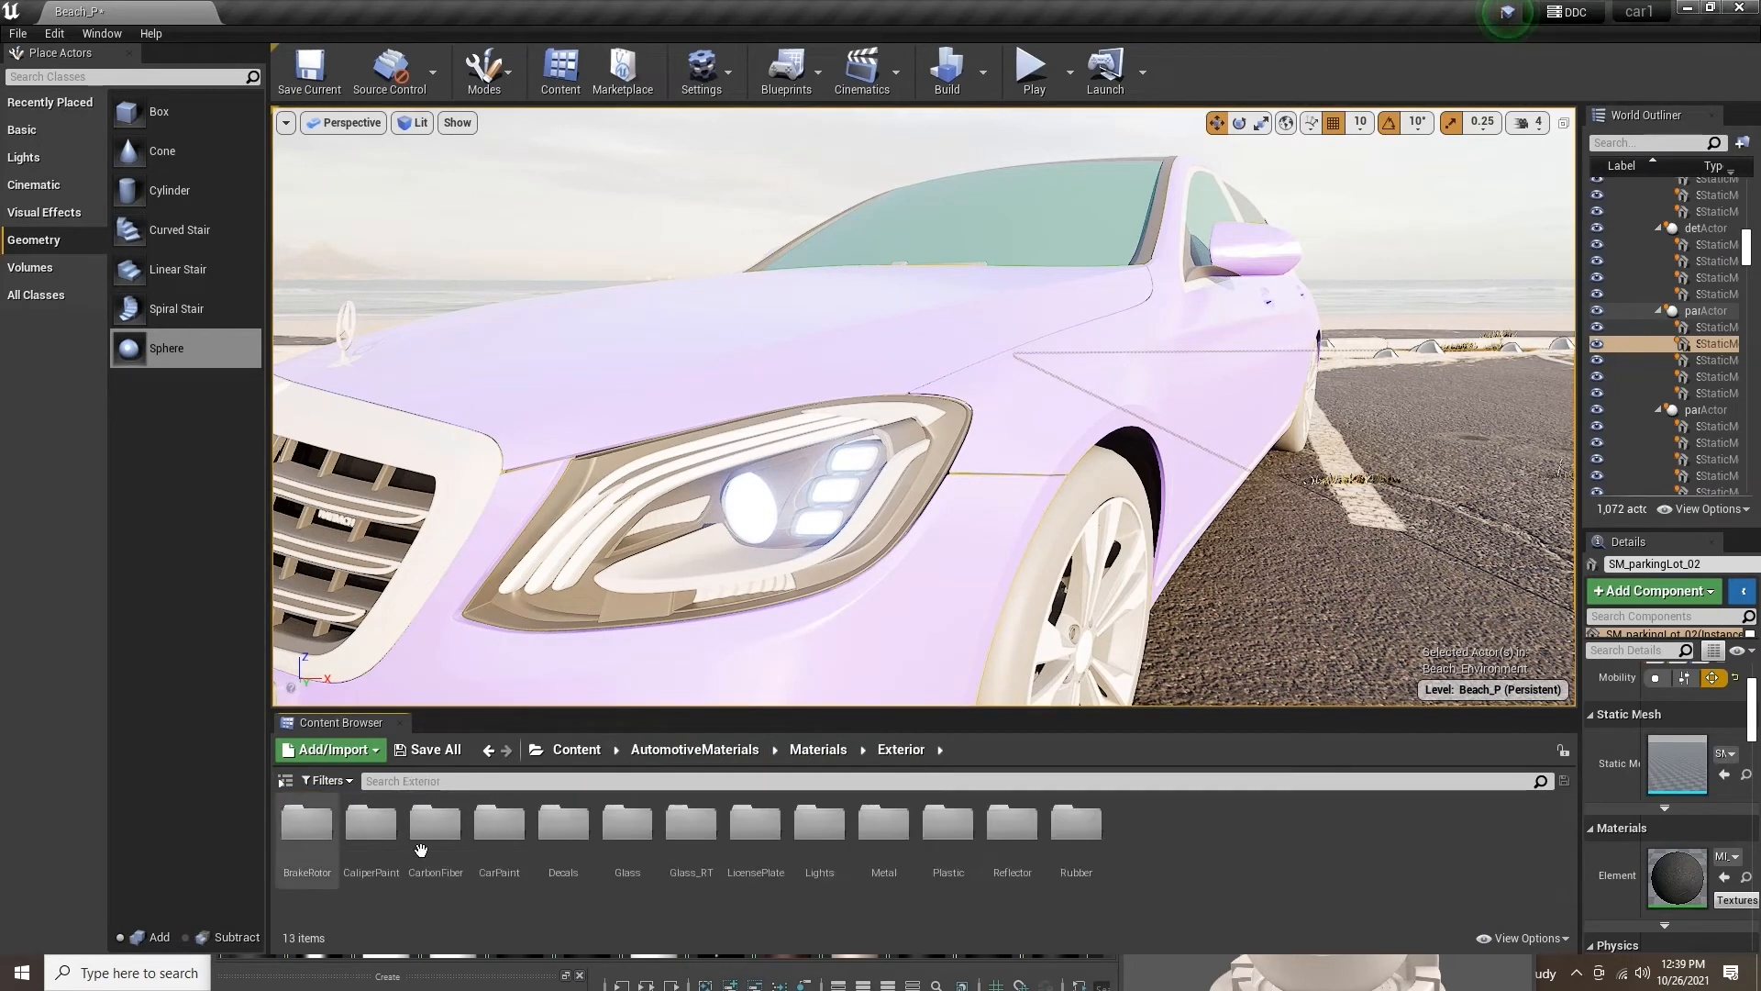
pyautogui.doubleClick(501, 830)
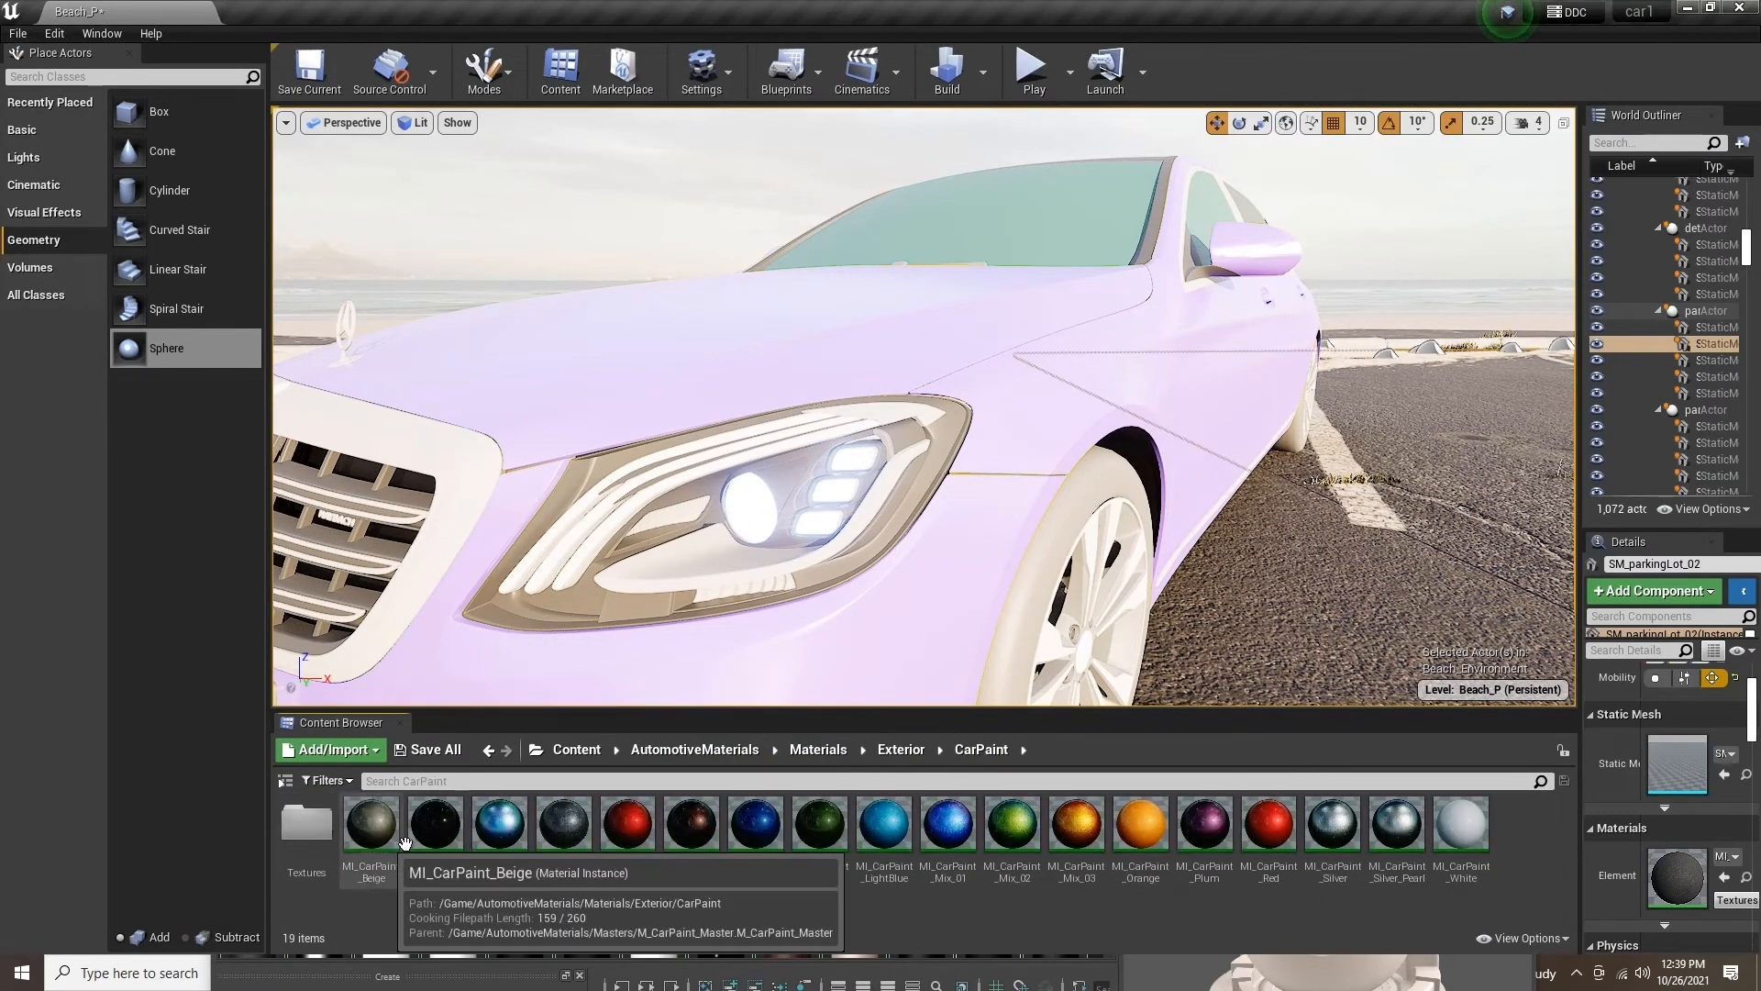
pyautogui.moveTo(563, 823); pyautogui.dragTo(898, 650)
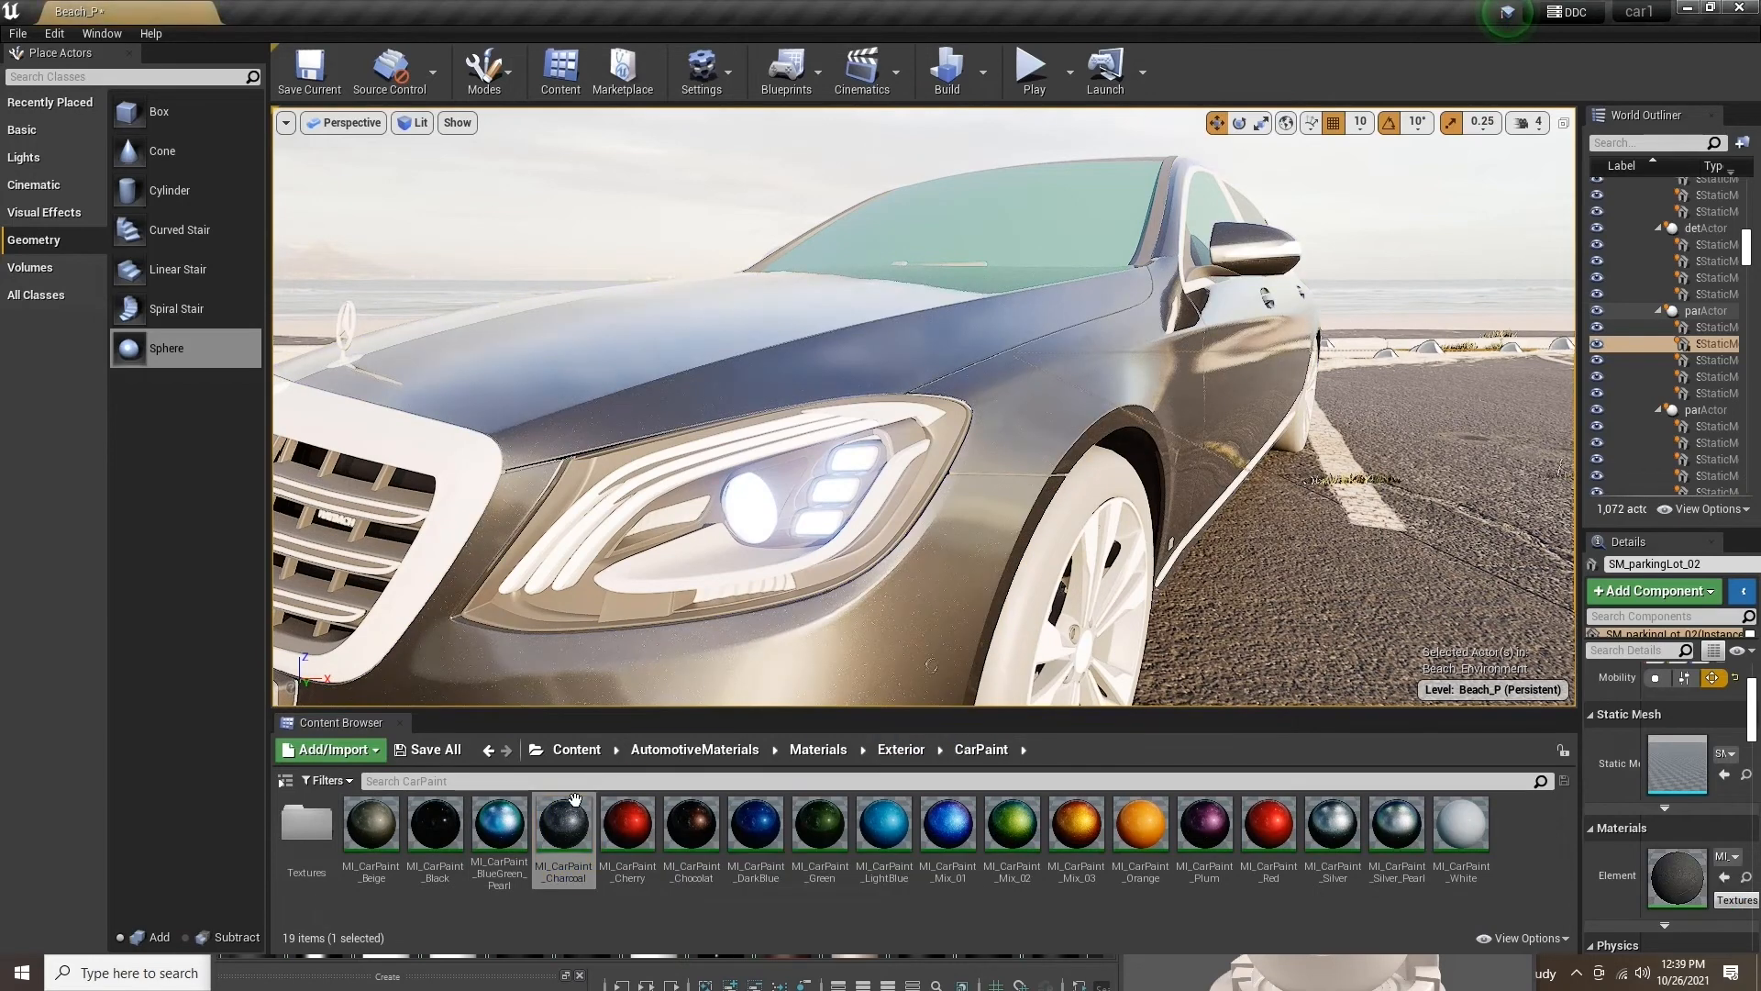
# Open the MI_CarPaint_Charcoal material instance and enlarge its editor window to show the full preview sphere
pyautogui.doubleClick(560, 825)
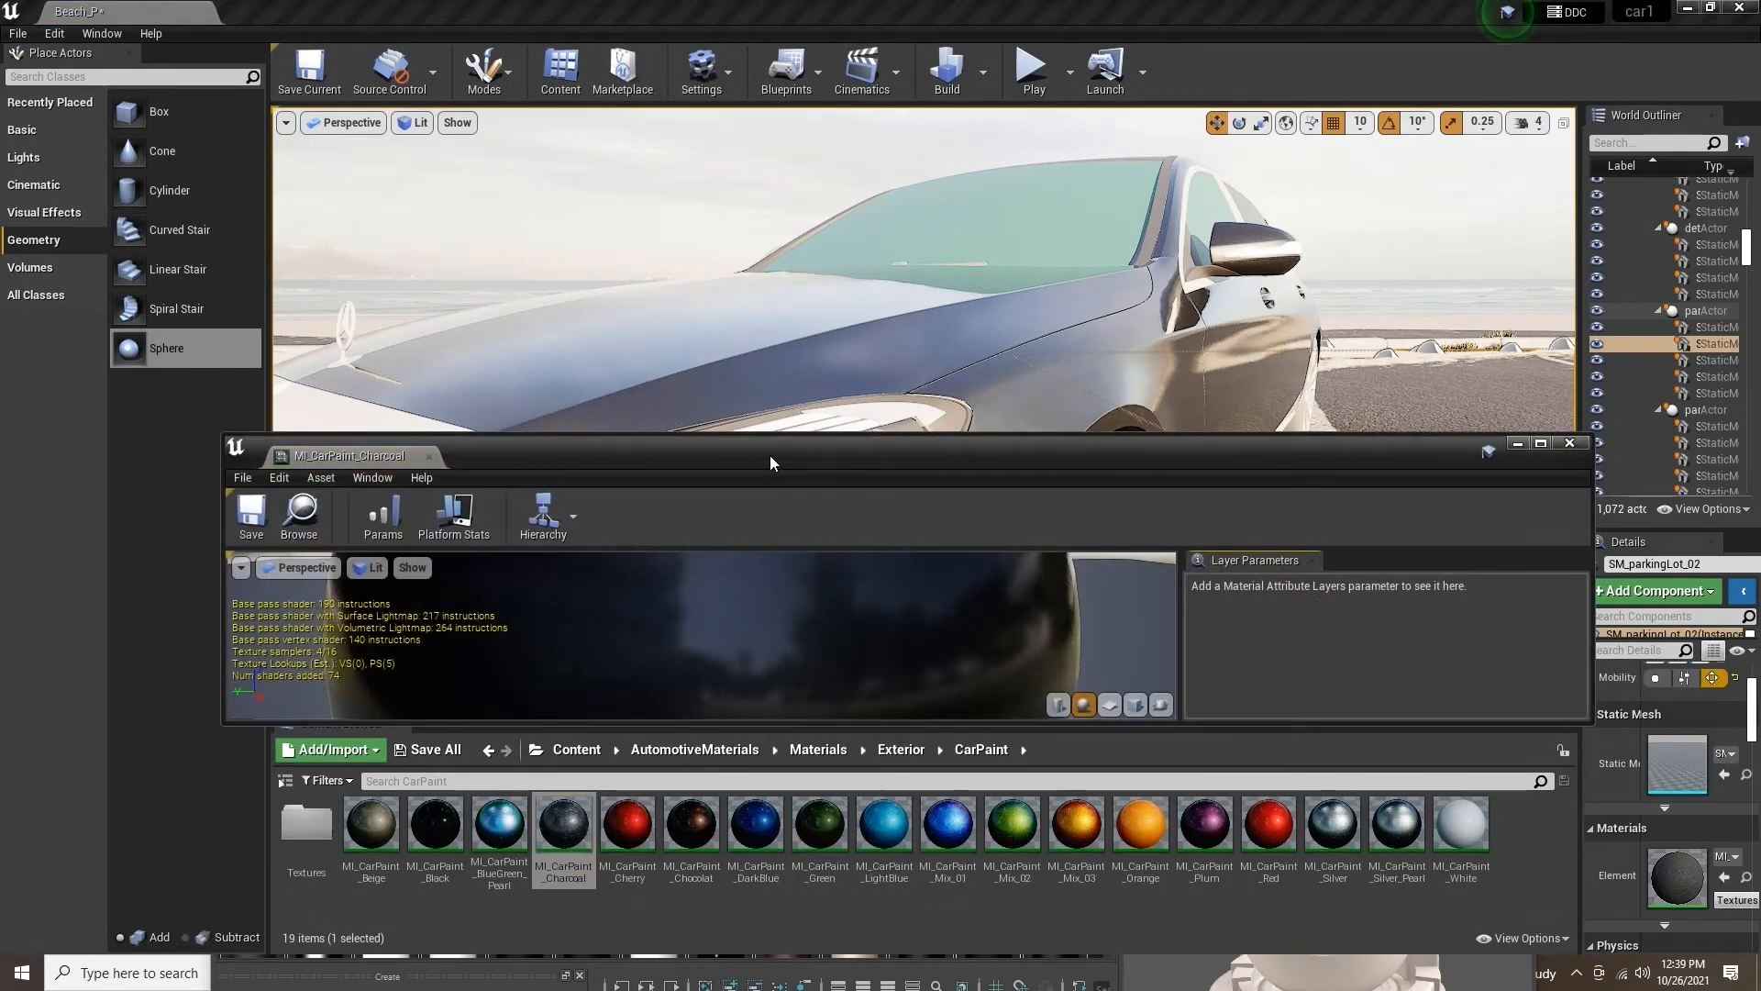
pyautogui.moveTo(769, 455); pyautogui.dragTo(813, 269)
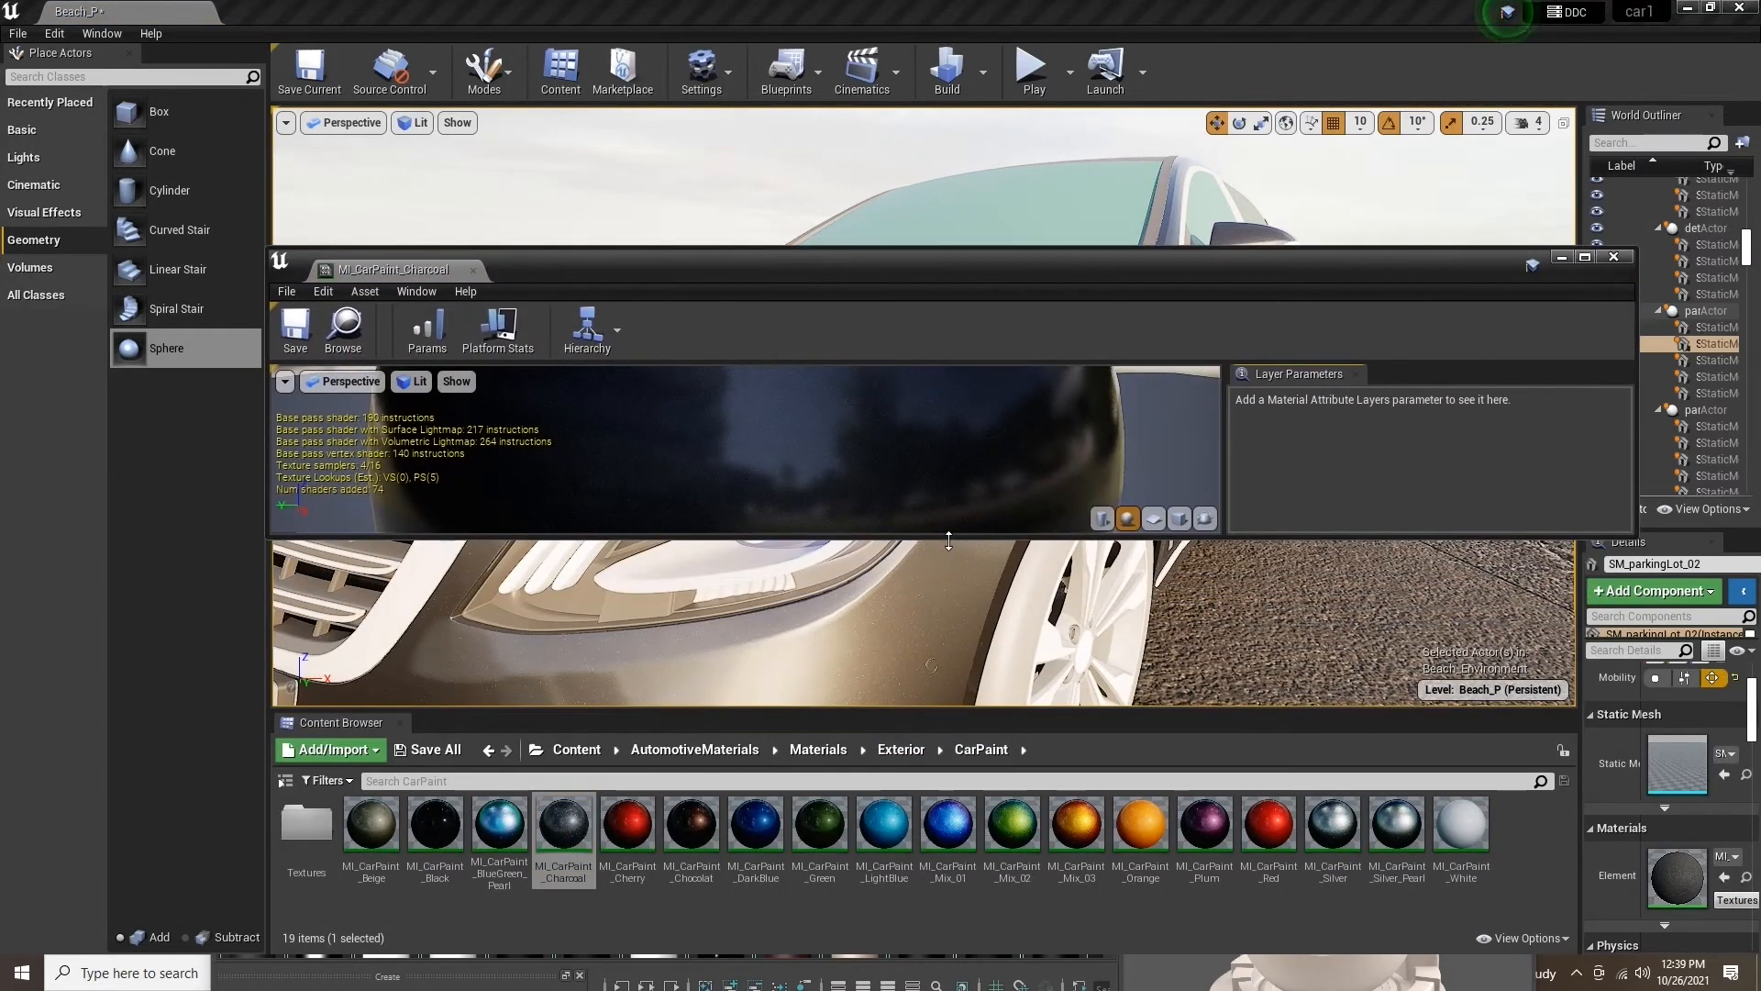
pyautogui.moveTo(948, 587); pyautogui.dragTo(958, 651)
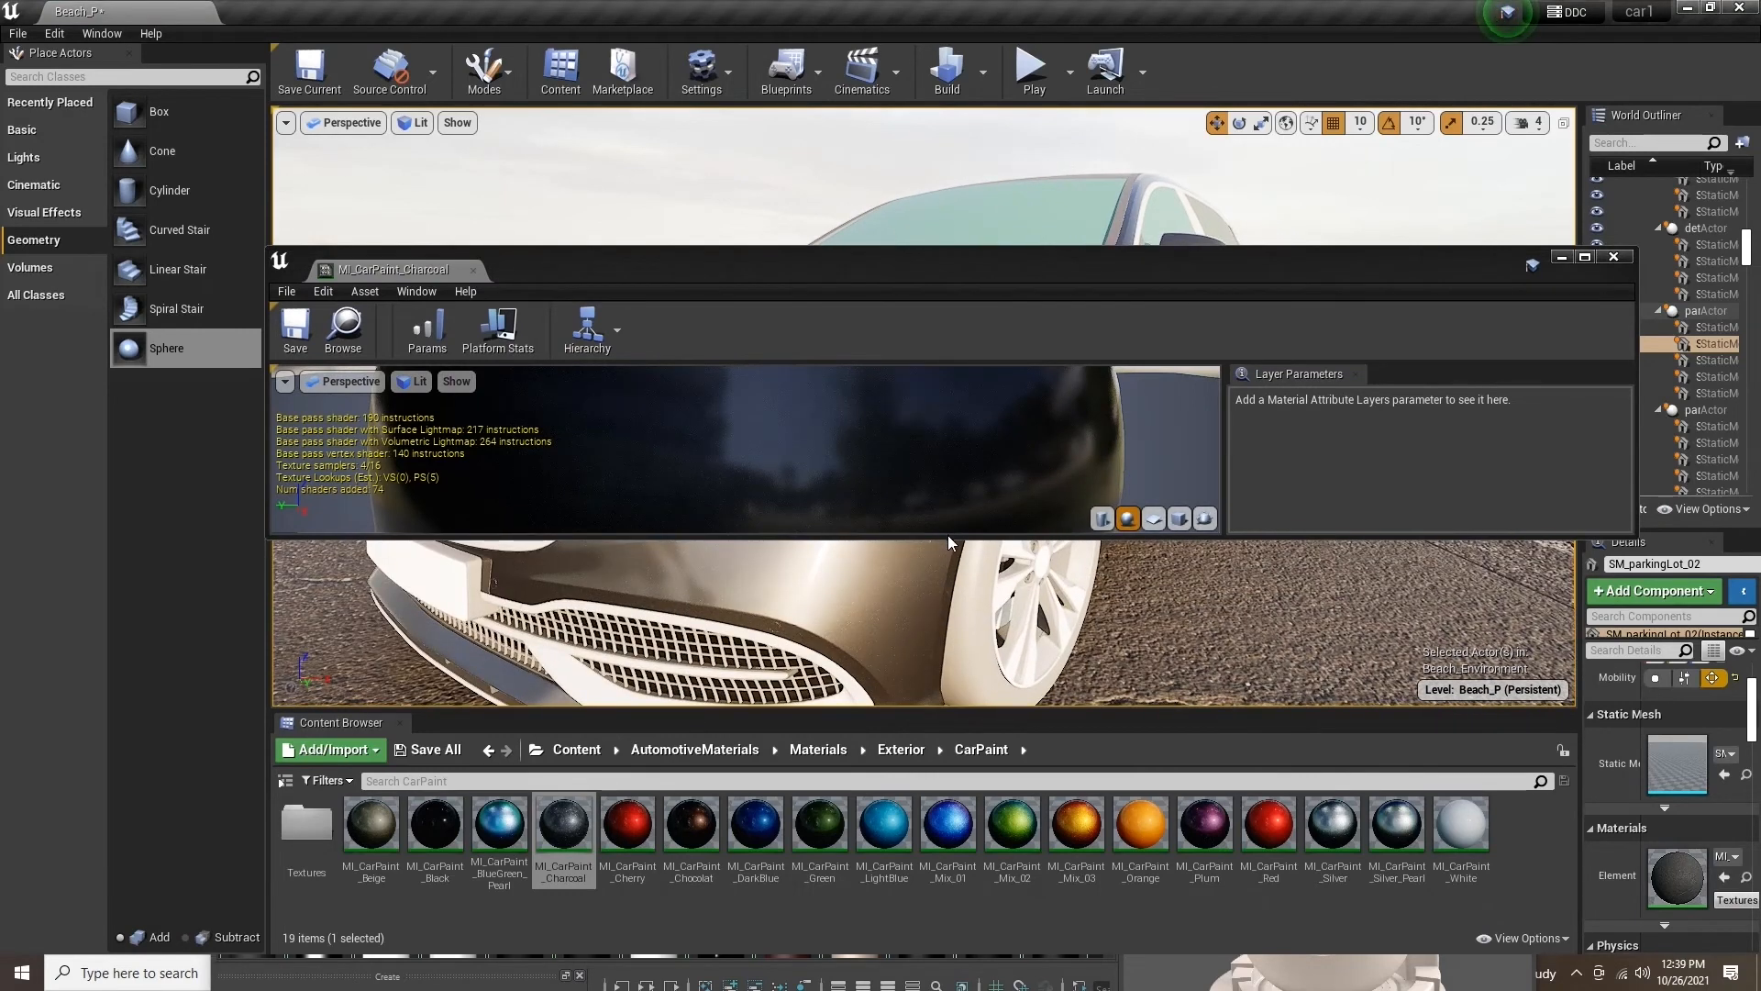
pyautogui.moveTo(948, 536); pyautogui.dragTo(912, 913)
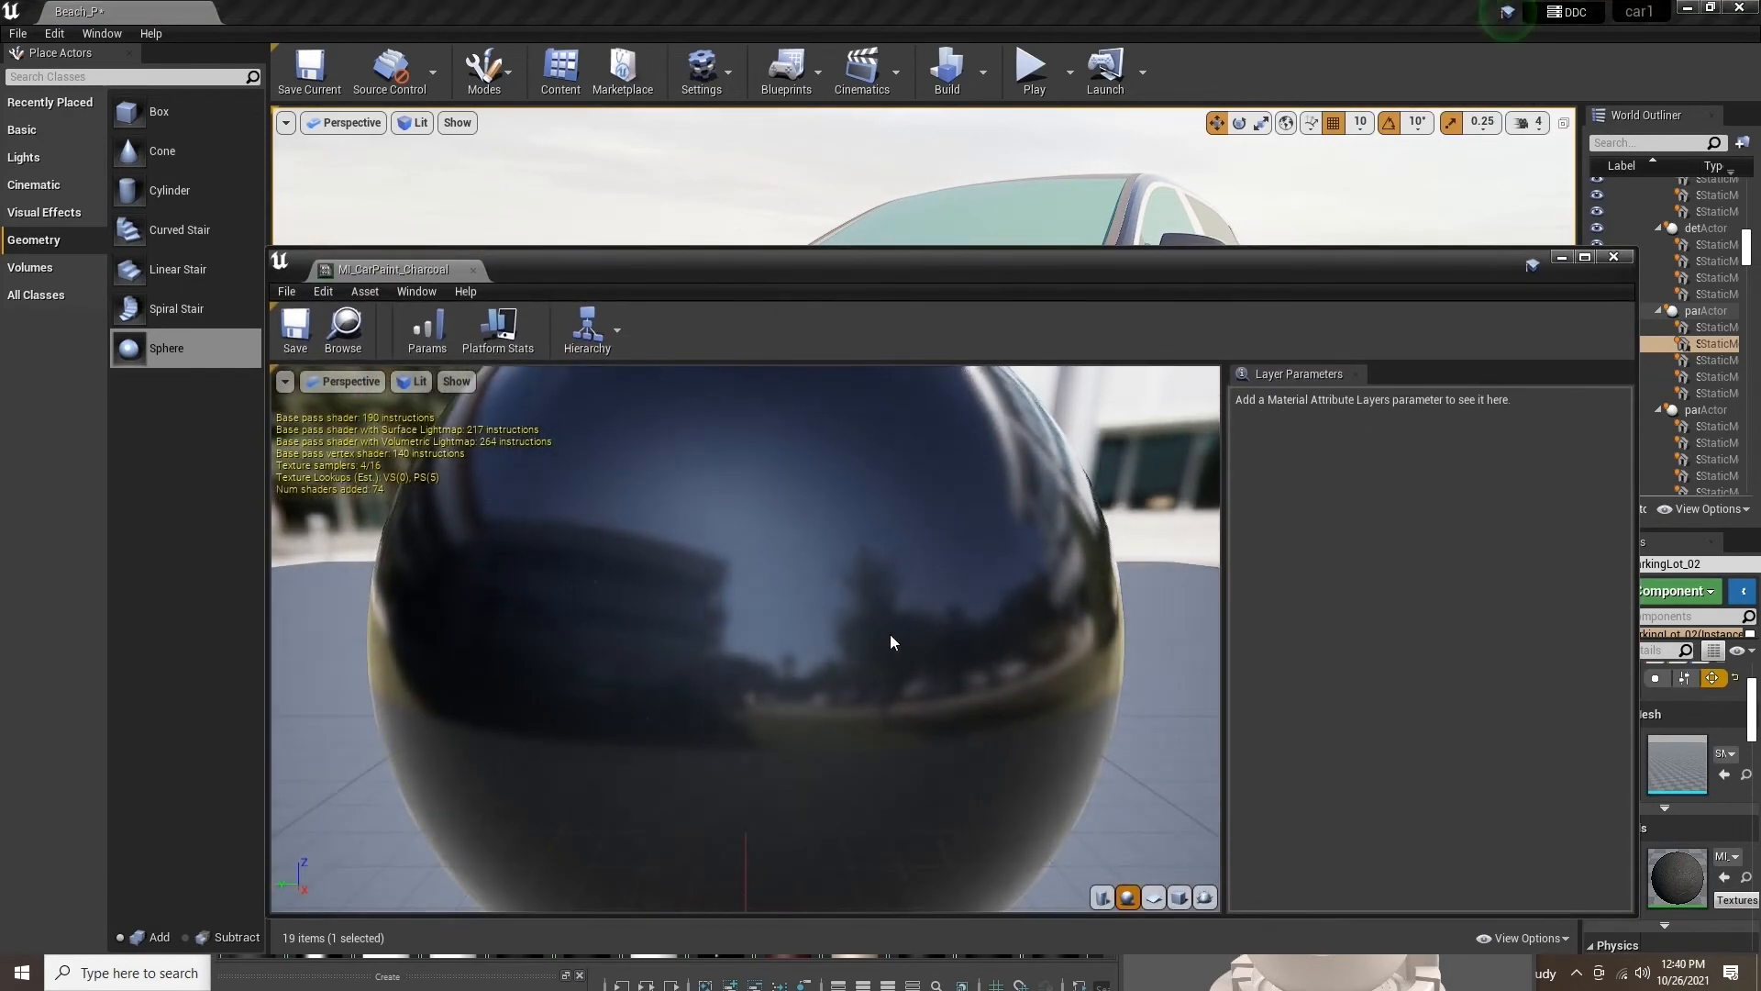
# Show the material instance editor's Details and dock them alongside Layer Parameters
pyautogui.click(416, 292)
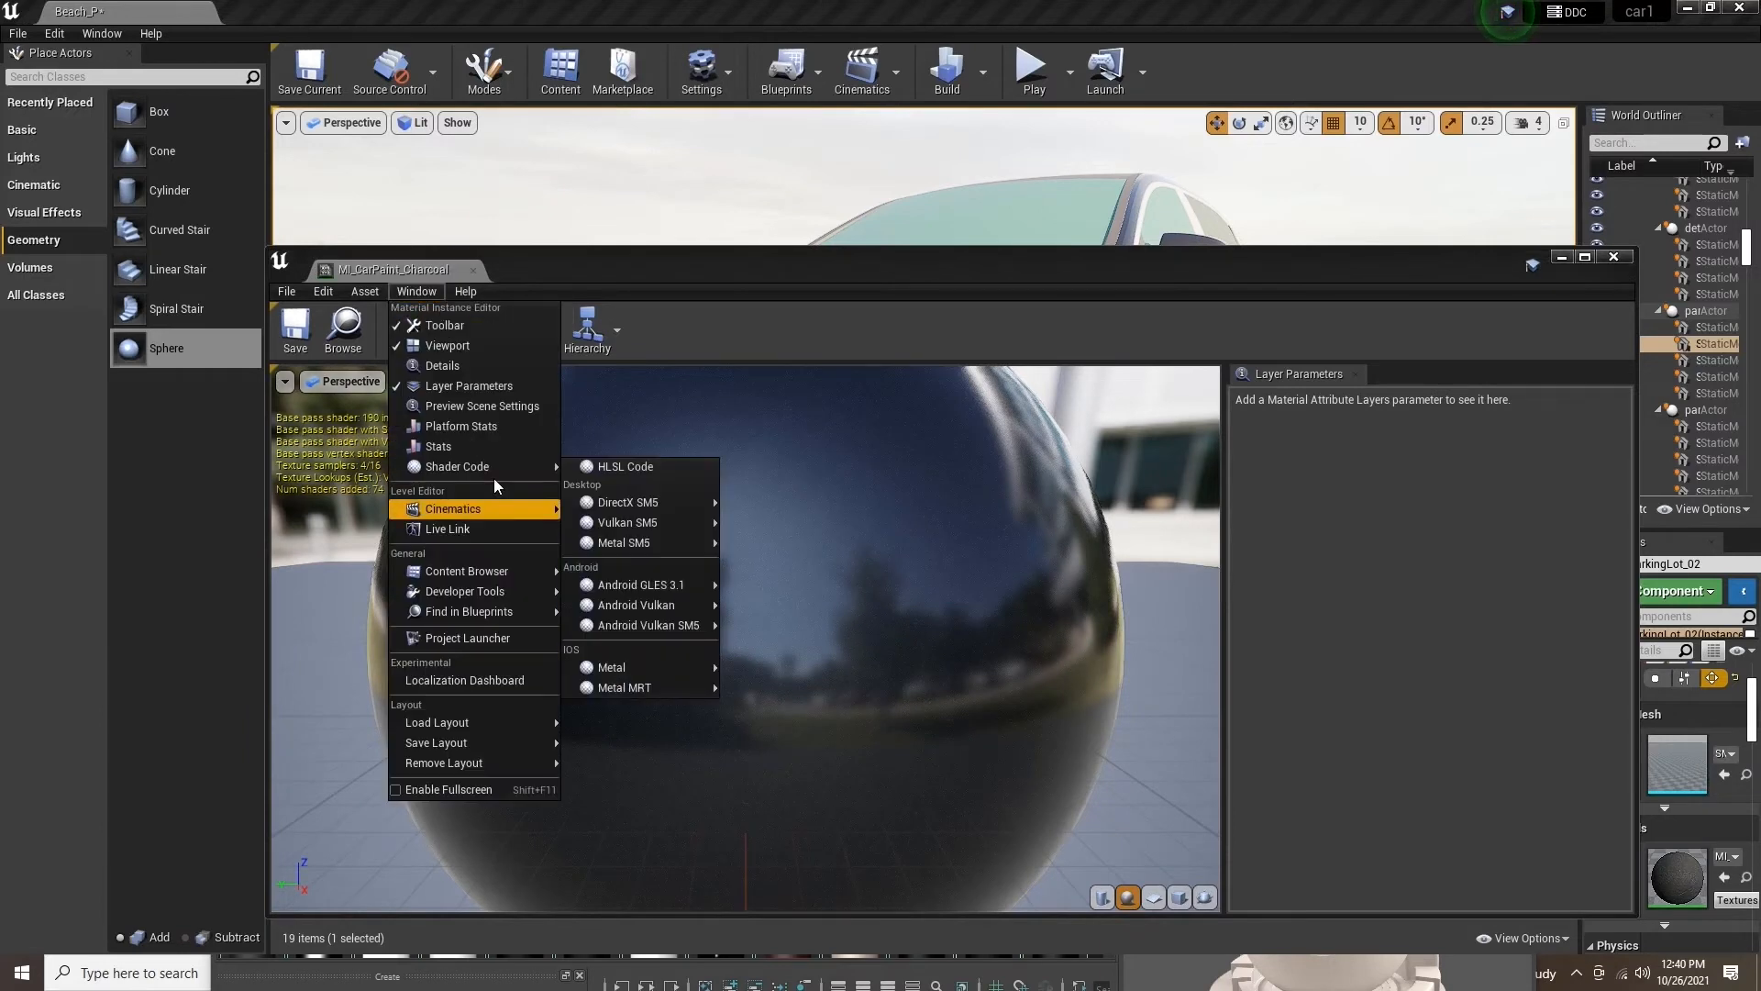
pyautogui.click(499, 369)
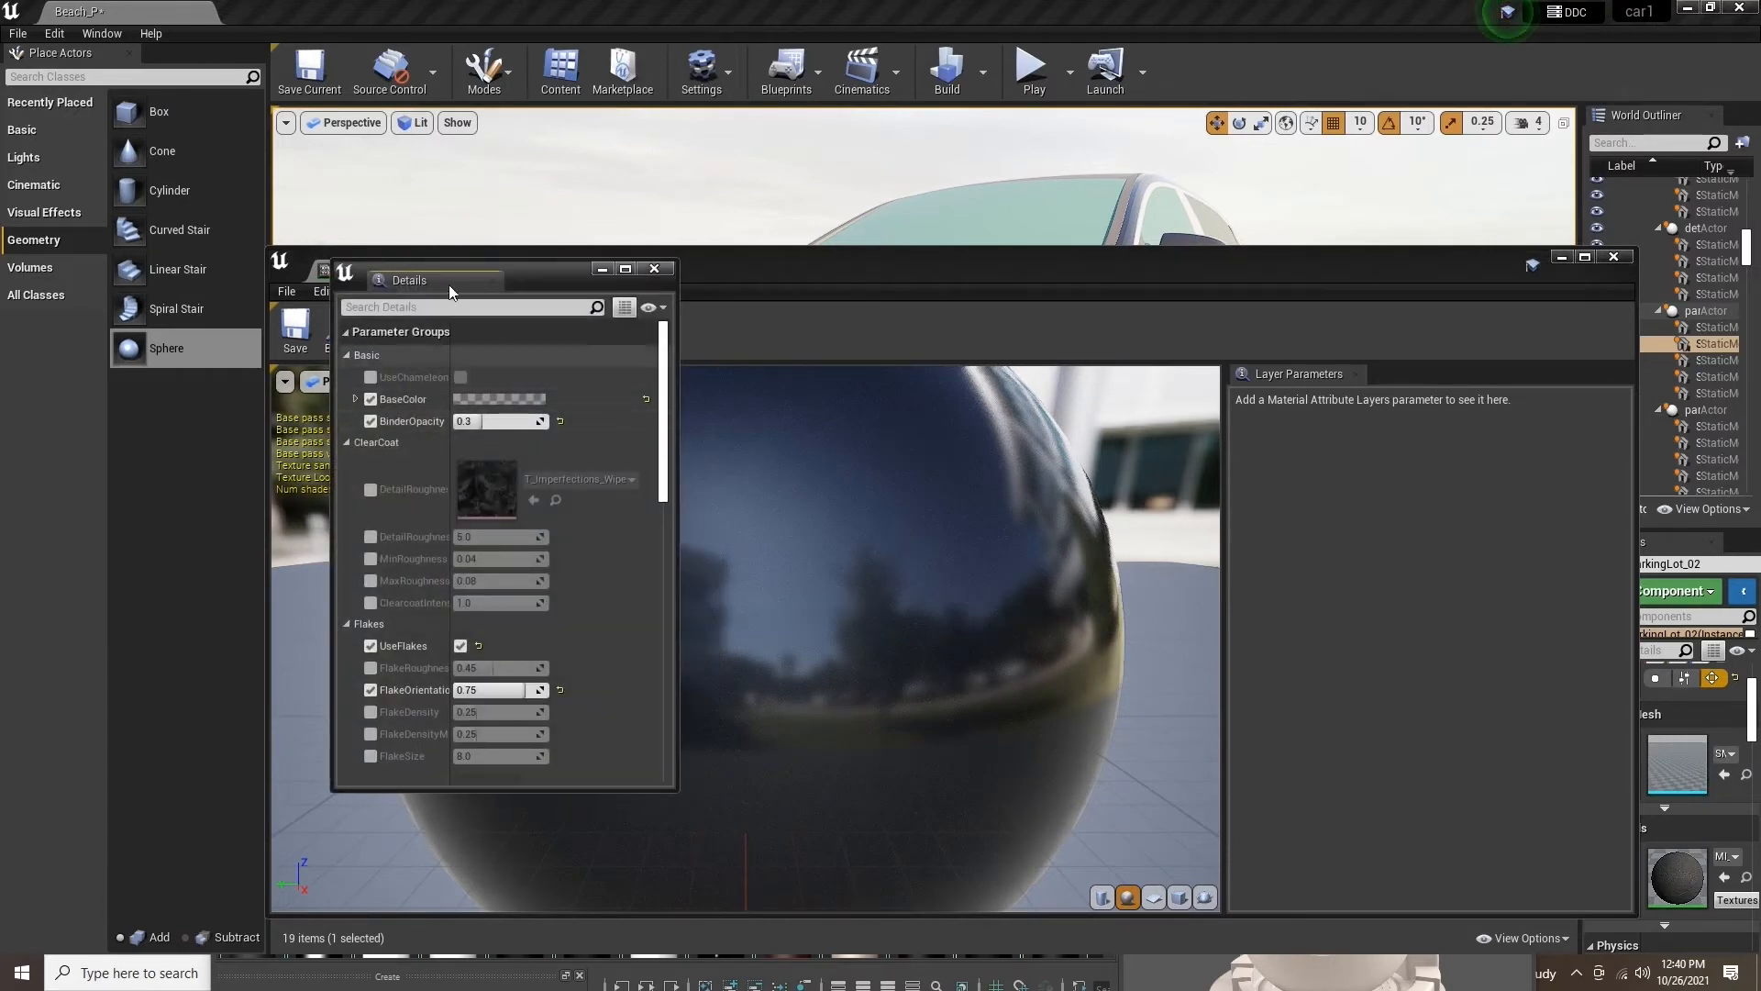
pyautogui.moveTo(525, 268); pyautogui.dragTo(1308, 378)
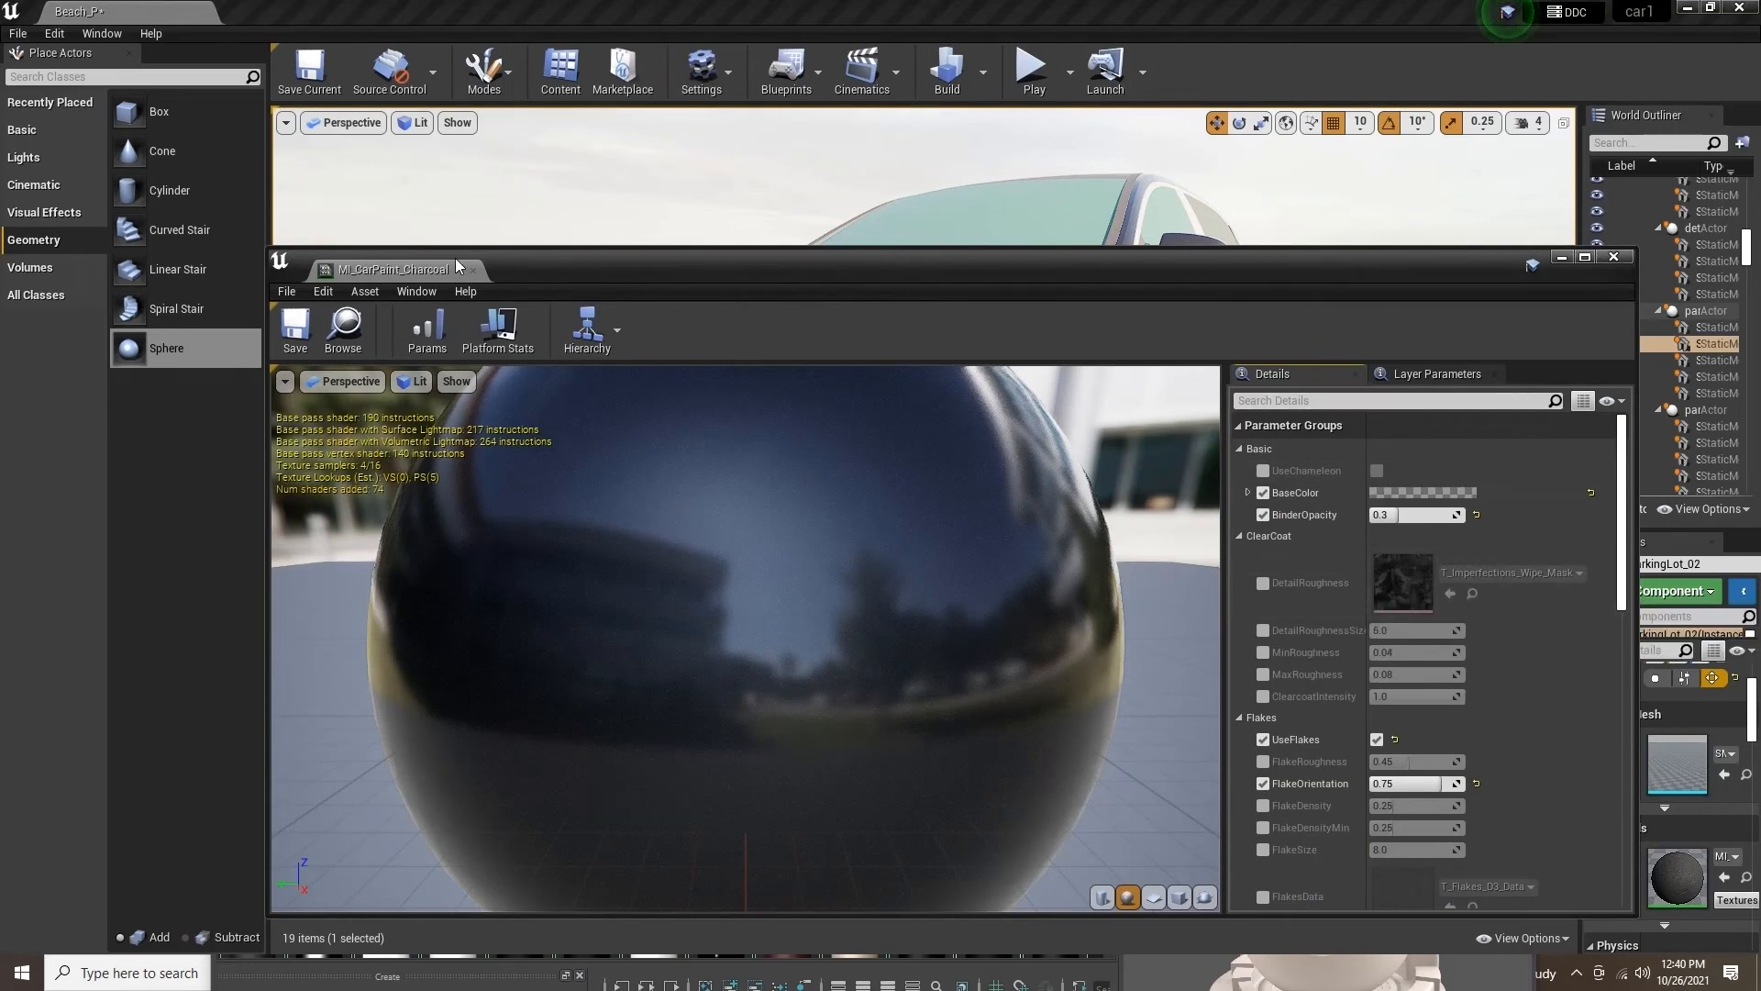
# Review the charcoal paint's flake, imperfection, orange peel, pearlescence and UV parameters and close its editor
pyautogui.moveTo(455, 257); pyautogui.dragTo(456, 194)
pyautogui.scroll(-10, 1521, 615)
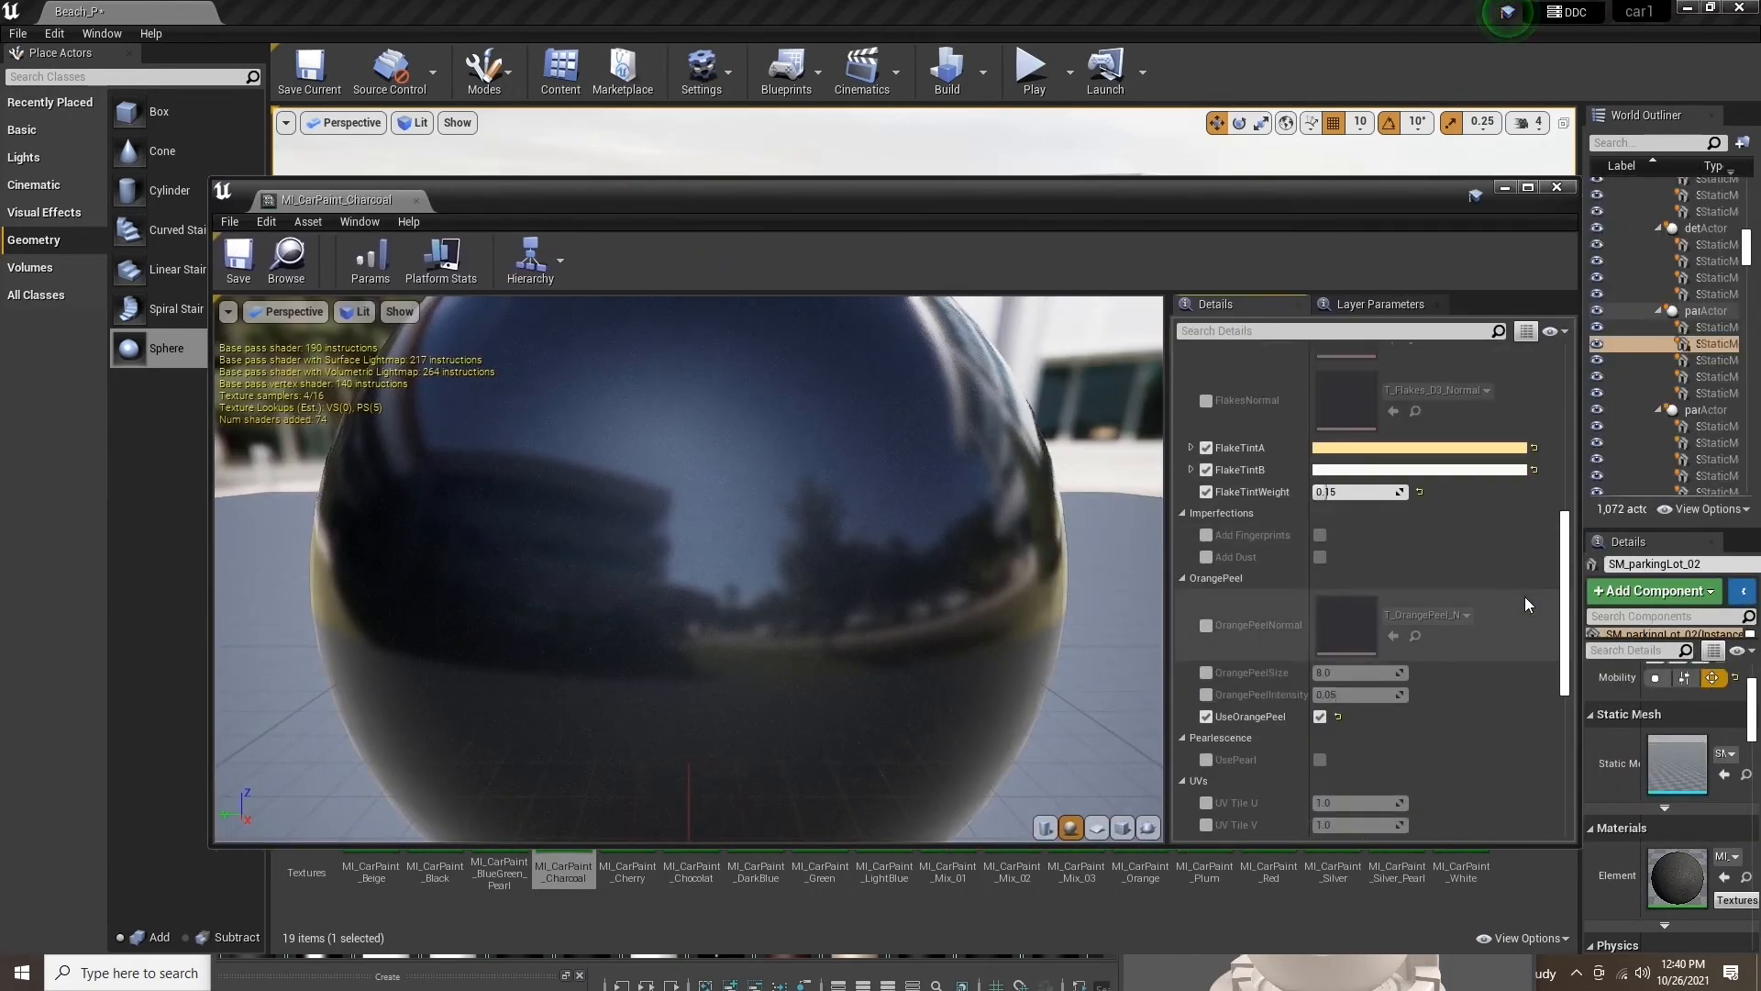
pyautogui.scroll(-4, 1524, 604)
pyautogui.click(1556, 187)
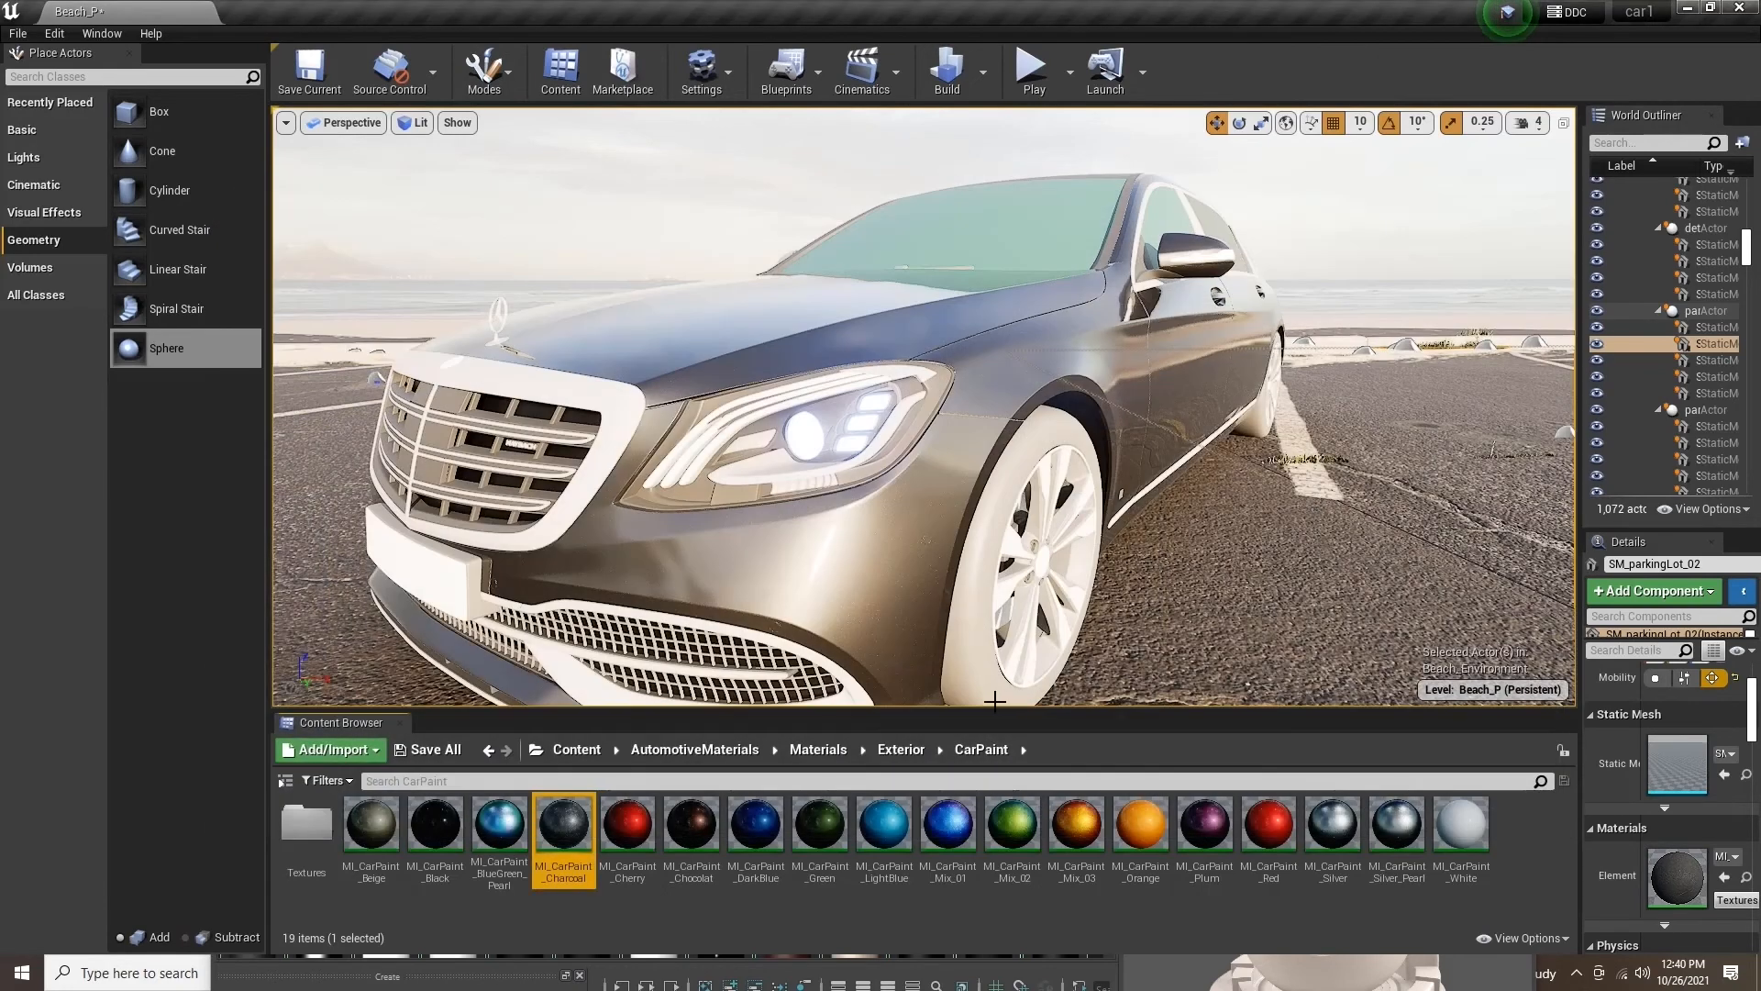
# Go to the AutomotiveMaterials/Materials/Exterior/Lights folder and open the MI_Lamp_Blue material instance
pyautogui.click(911, 752)
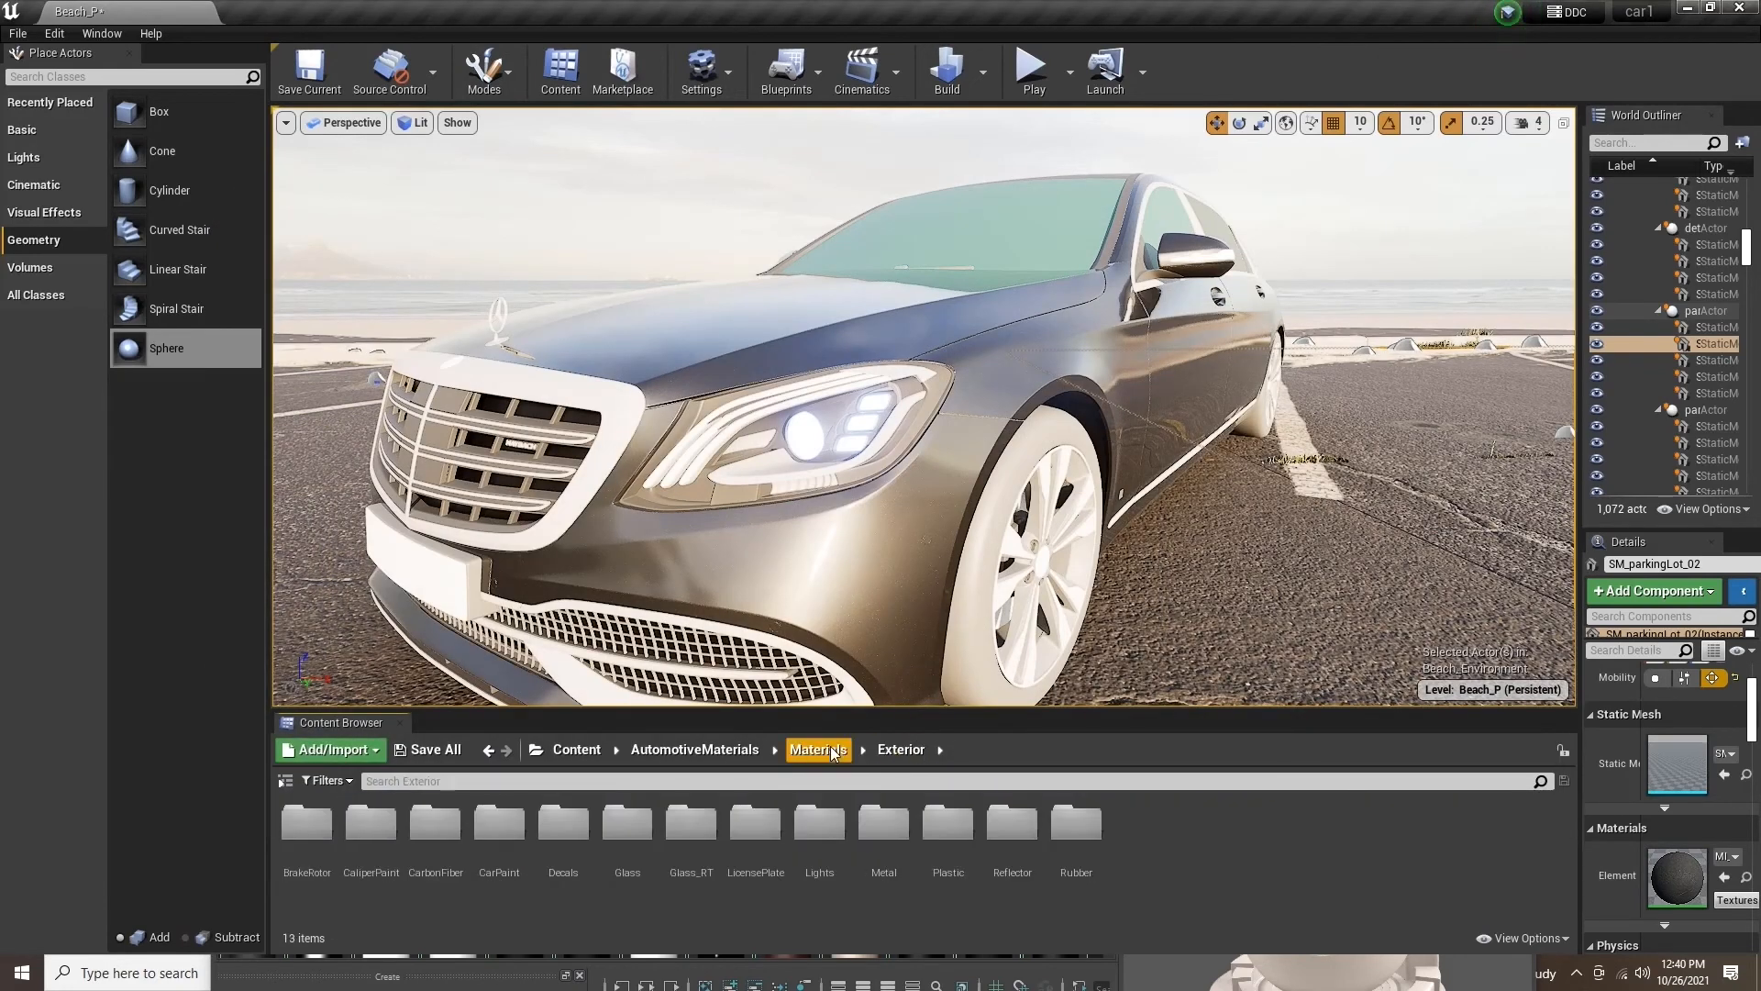
pyautogui.doubleClick(794, 849)
pyautogui.doubleClick(307, 824)
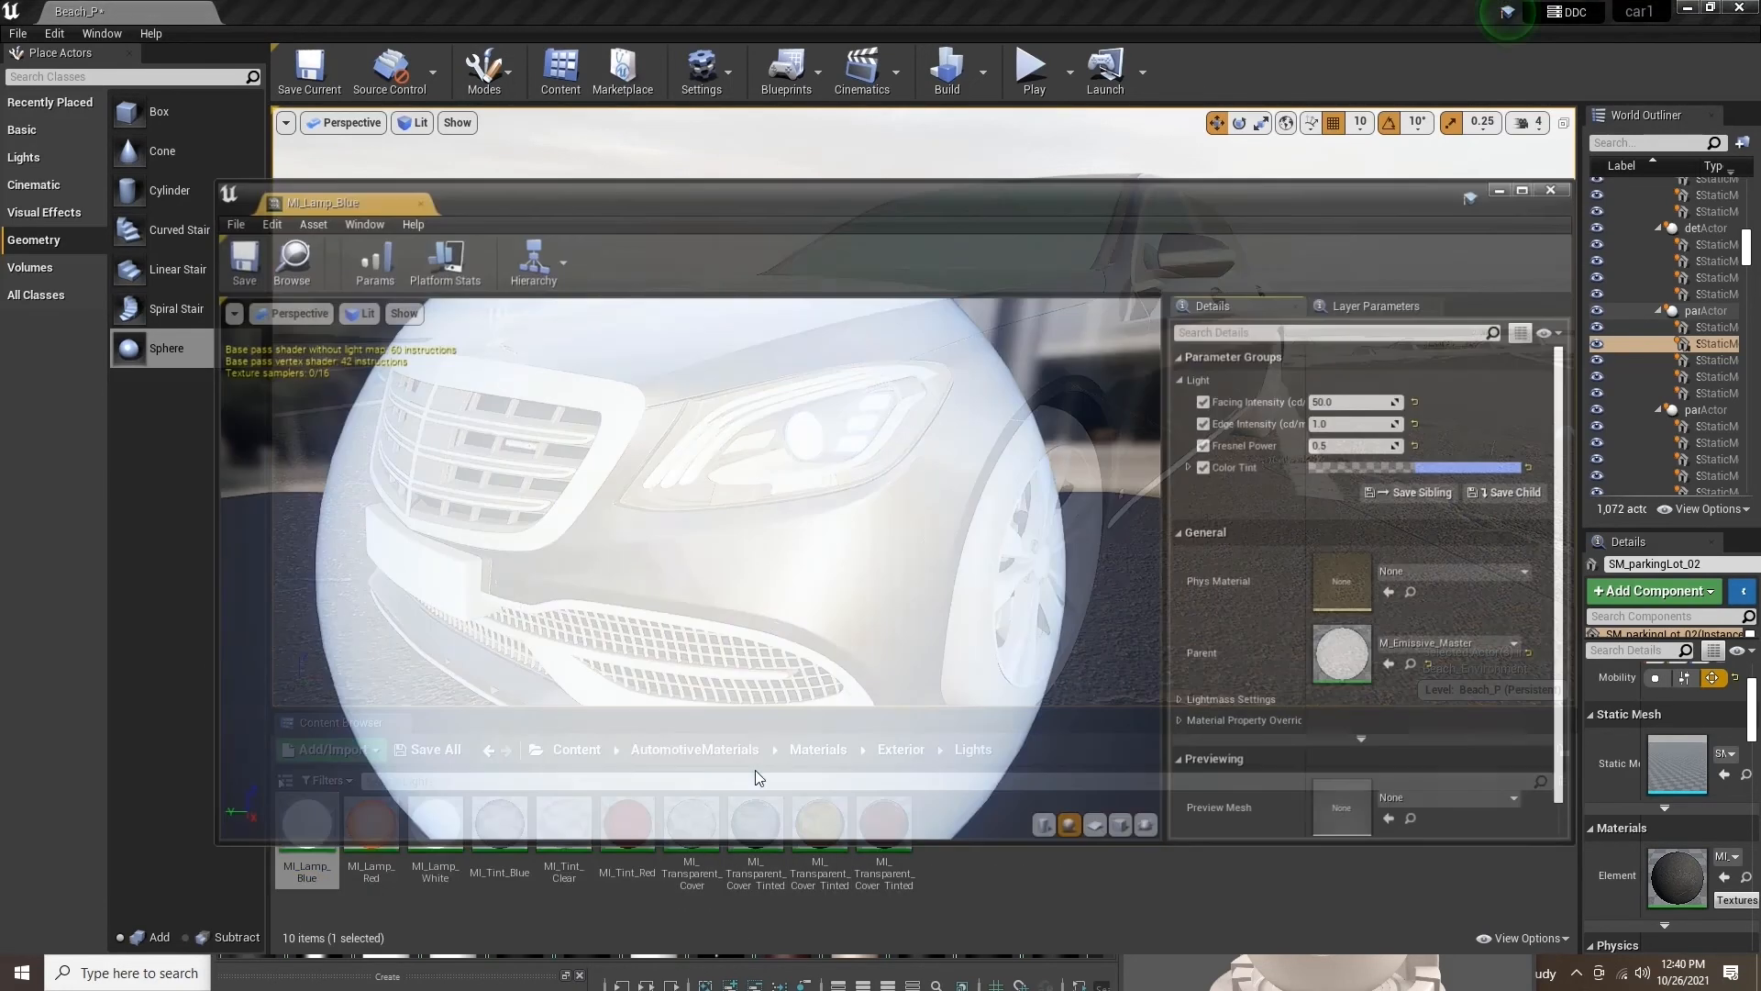
# Rearrange and narrow the MI_Lamp_Blue editor so its light parameters sit beside the car's headlight in the level
pyautogui.moveTo(1215, 206); pyautogui.dragTo(1048, 202)
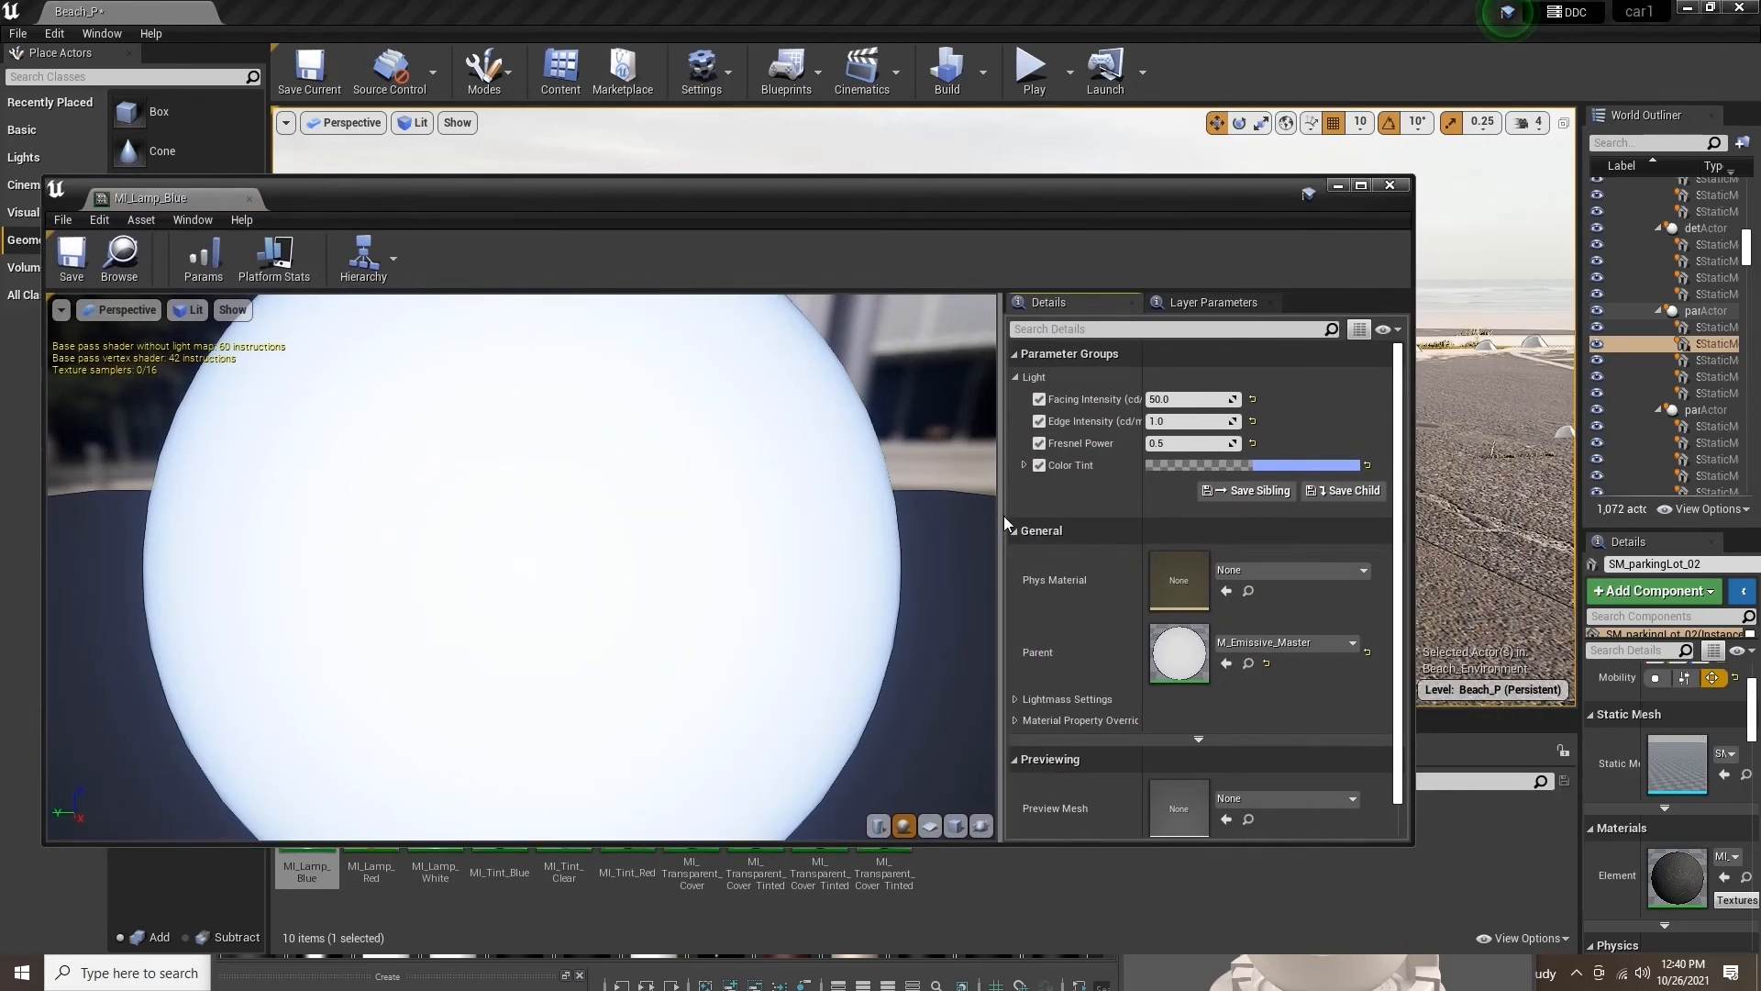
pyautogui.moveTo(1000, 517); pyautogui.dragTo(295, 526)
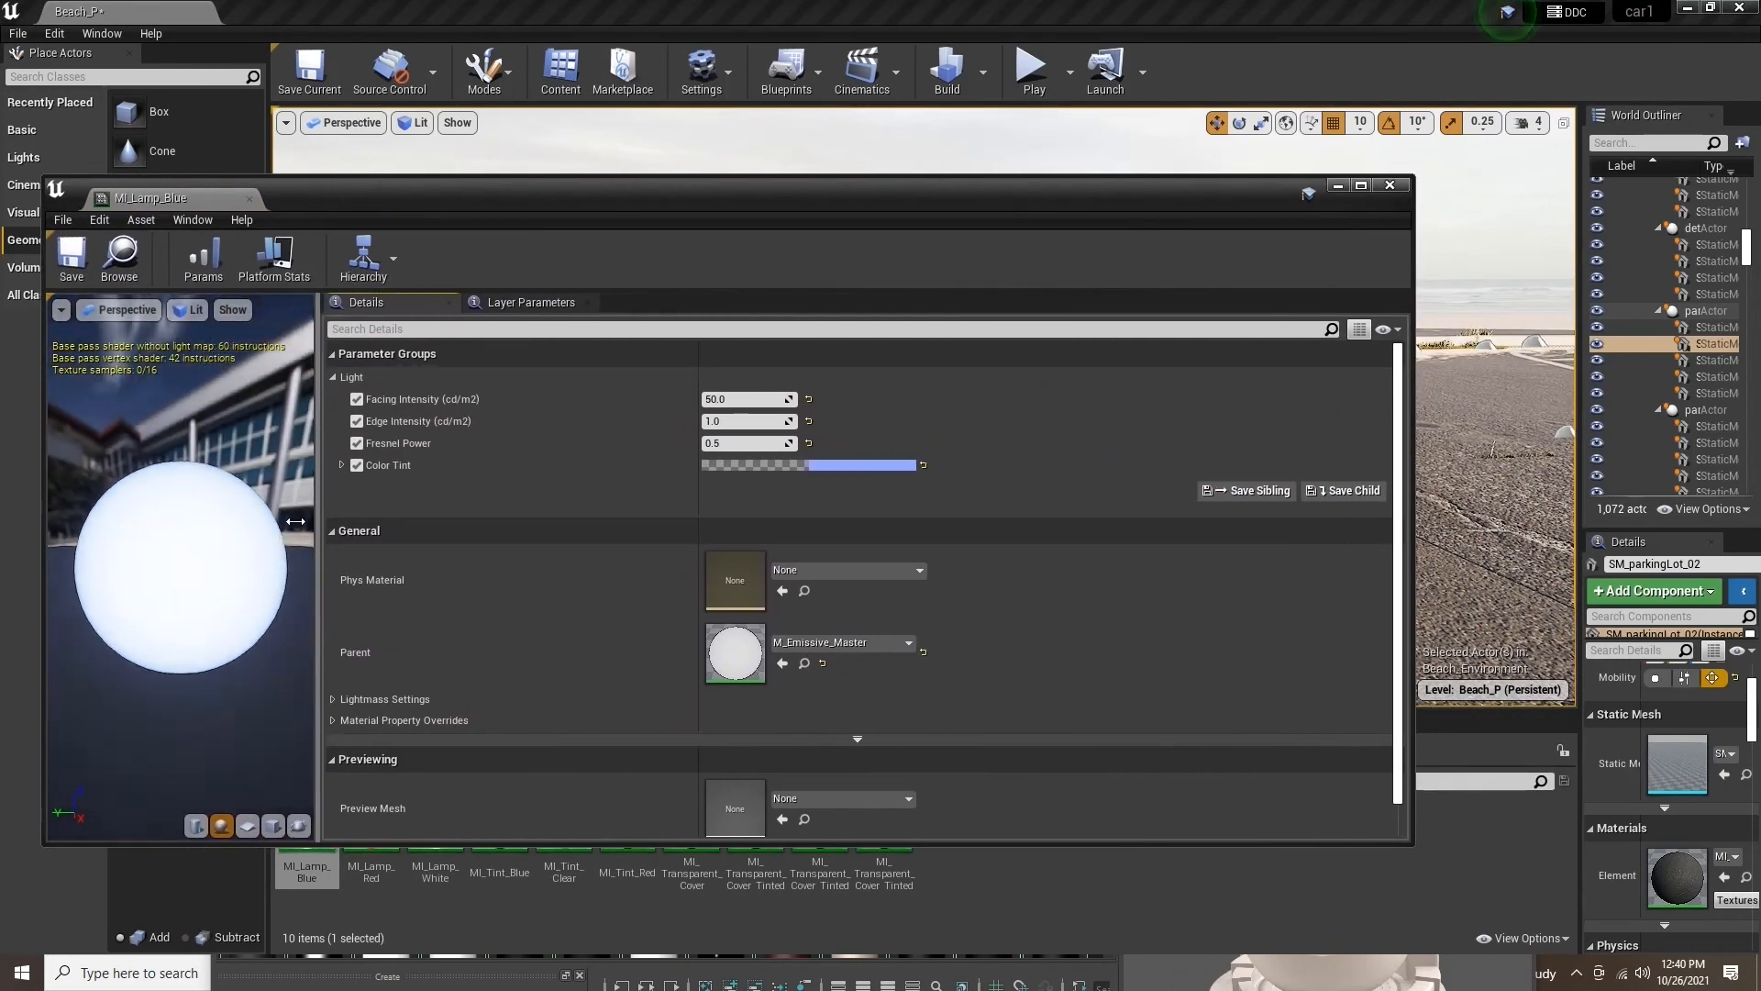
pyautogui.moveTo(1413, 462); pyautogui.dragTo(449, 456)
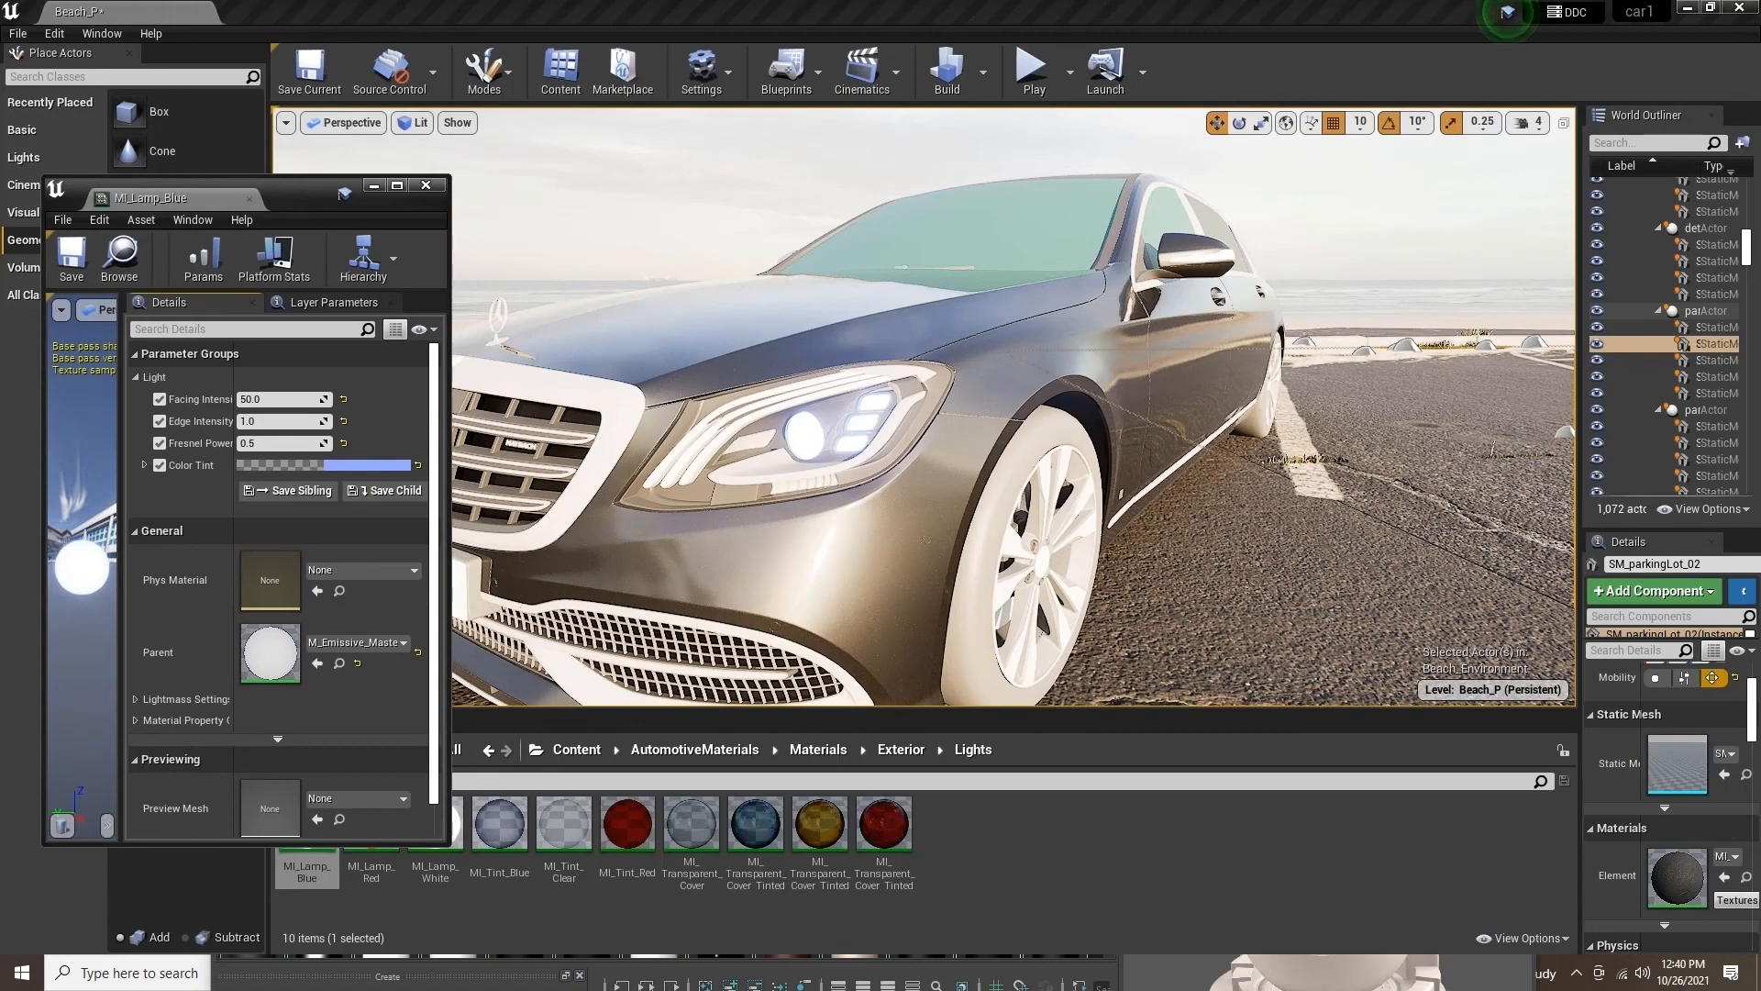
# Raise MI_Lamp_Blue's Facing Intensity to about 67 cd/m2 with the car's headlight in close view
pyautogui.scroll(3, 924, 407)
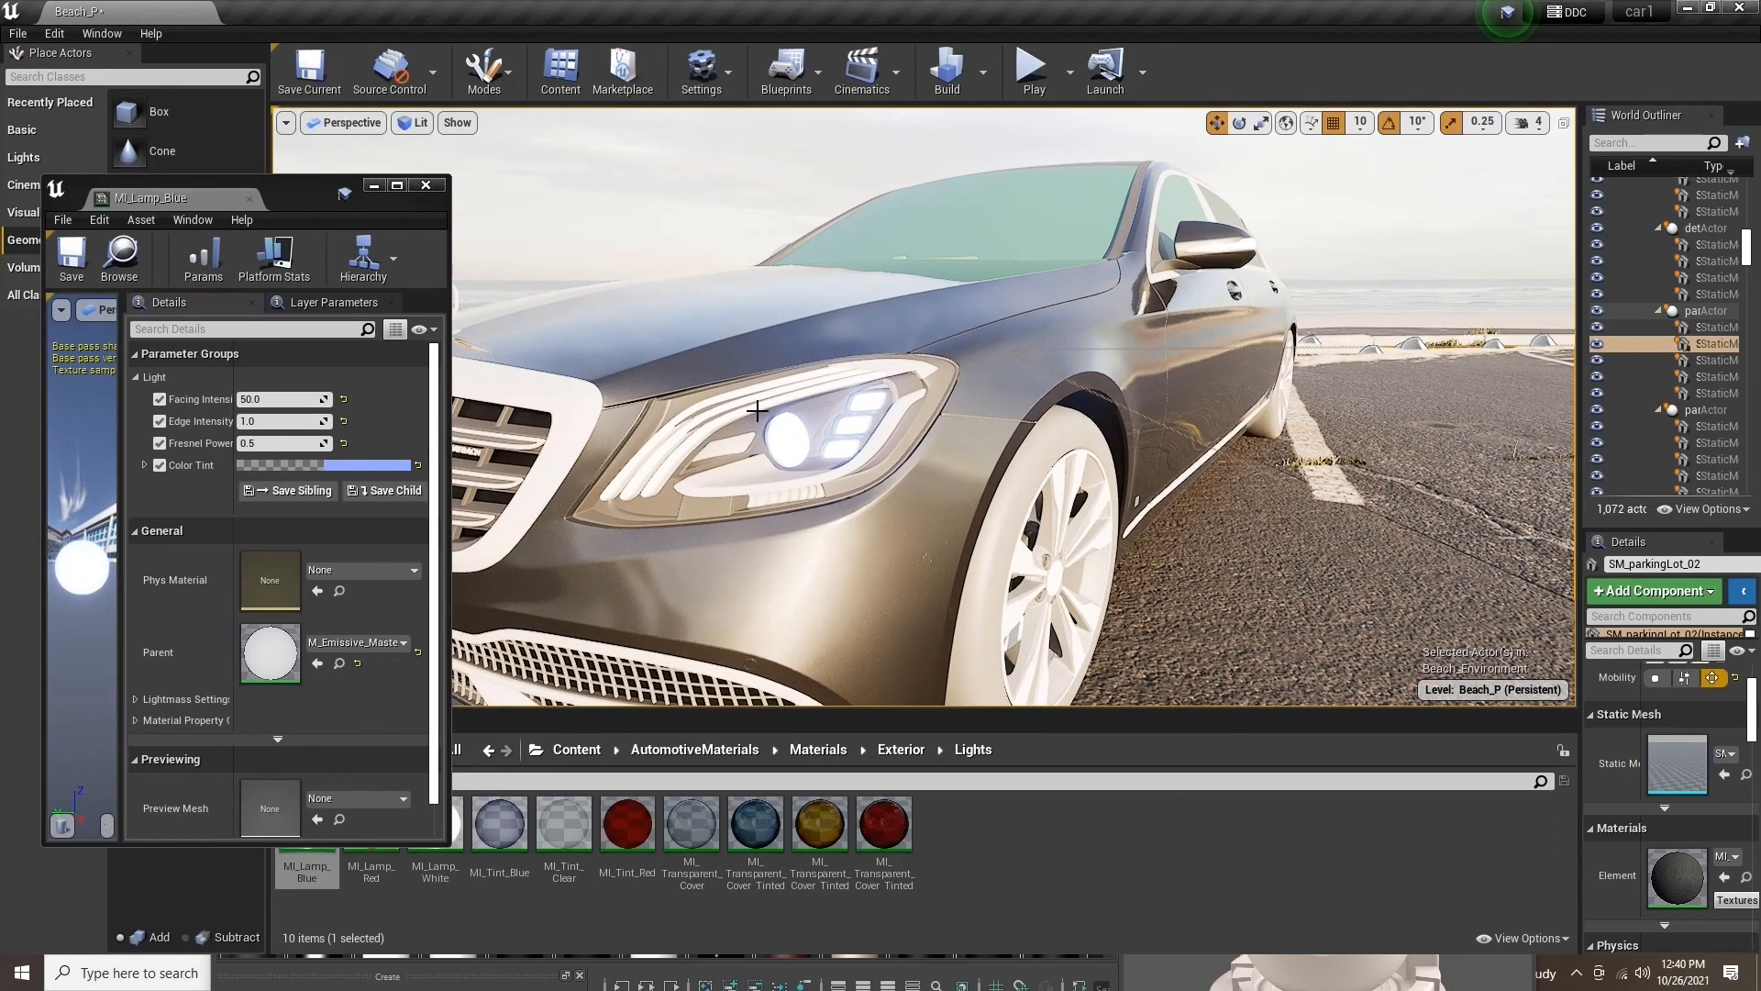
pyautogui.moveTo(756, 410); pyautogui.dragTo(697, 414, button='right')
pyautogui.moveTo(280, 399); pyautogui.dragTo(312, 399)
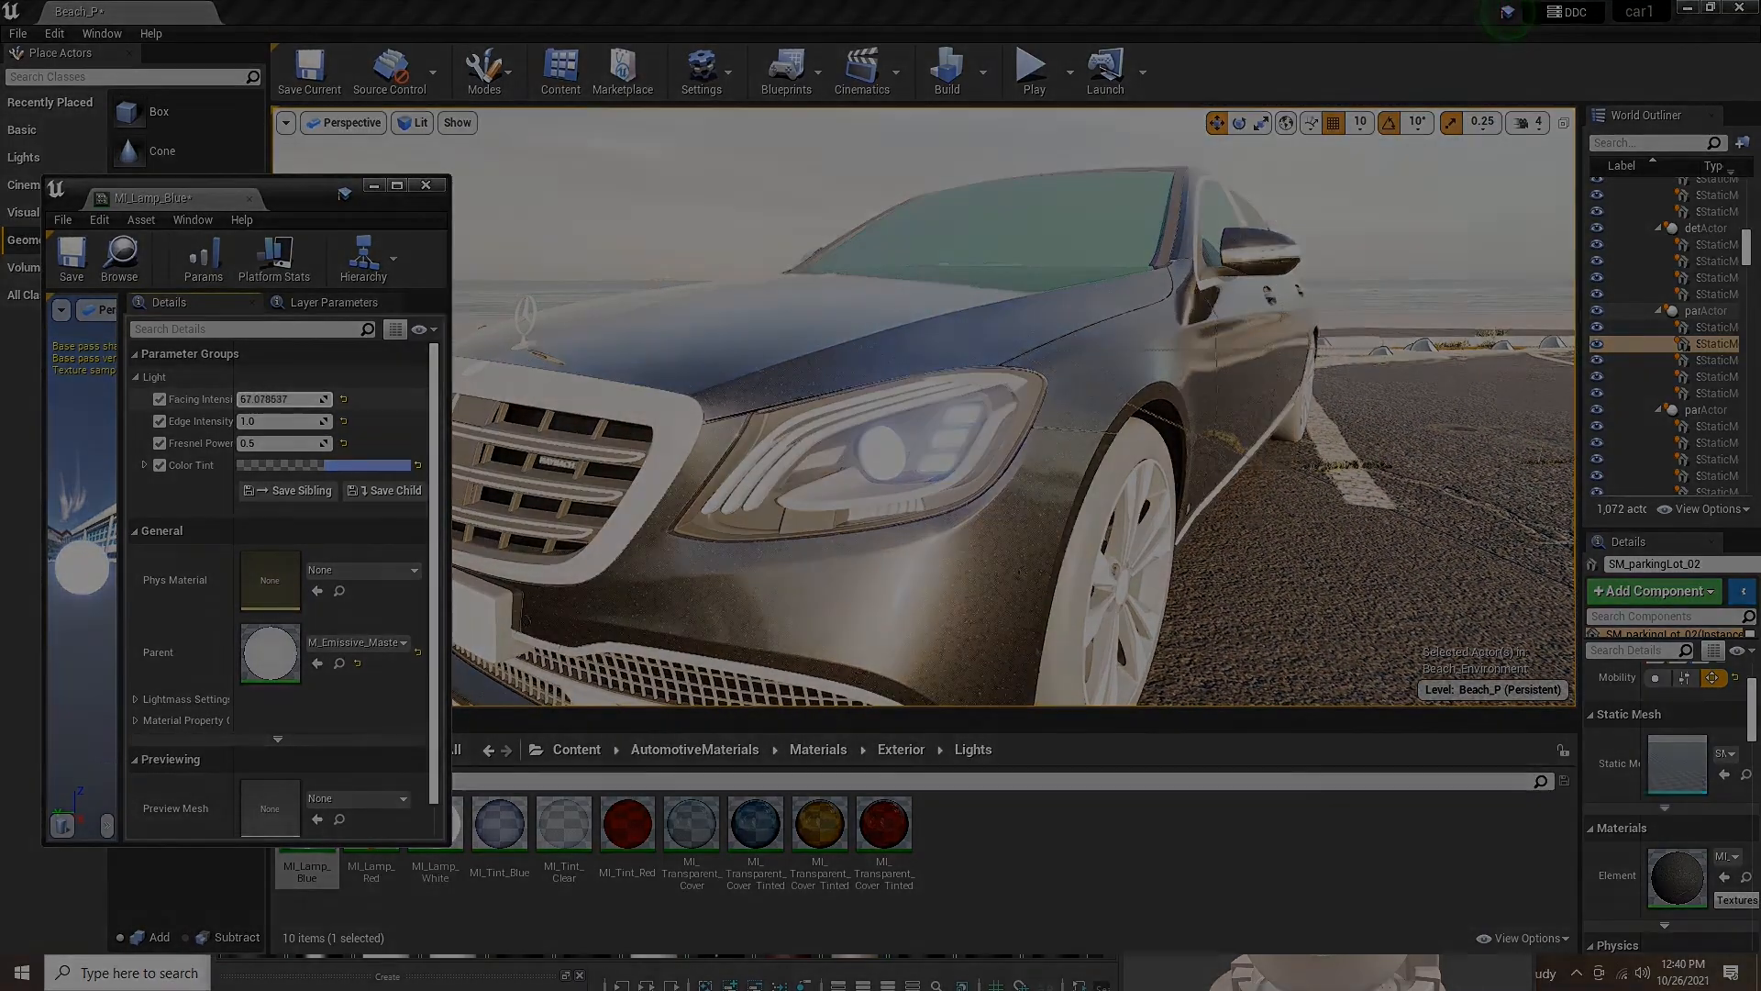